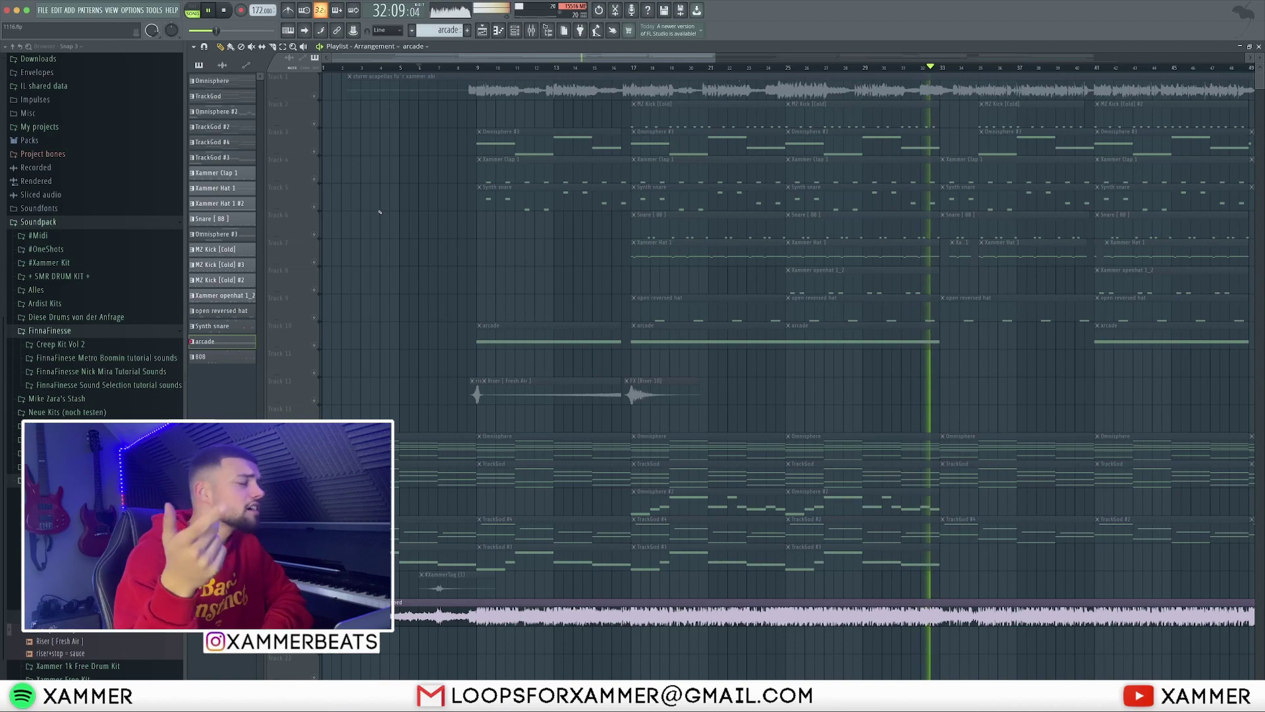
- Solo the Omnisphere chord track in the playlist and open its notes in the piano roll
key(space)
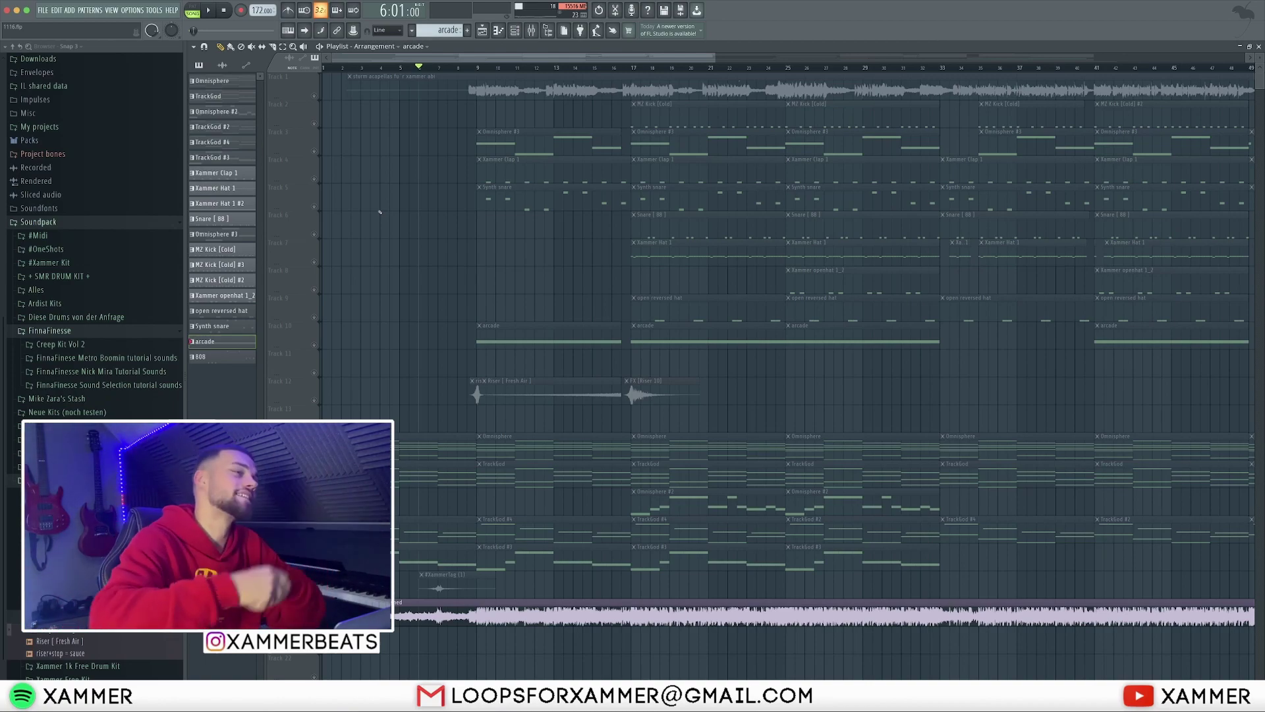
right_click(429, 209)
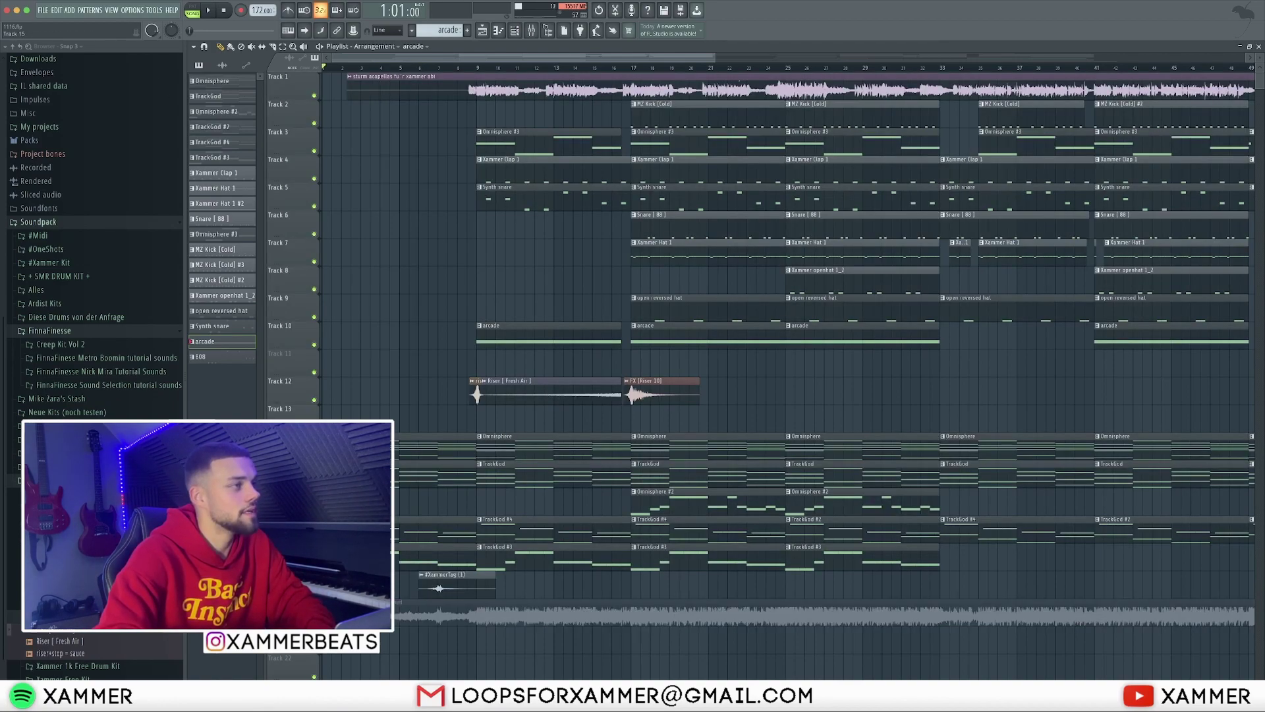
right_click(315, 455)
key(F7)
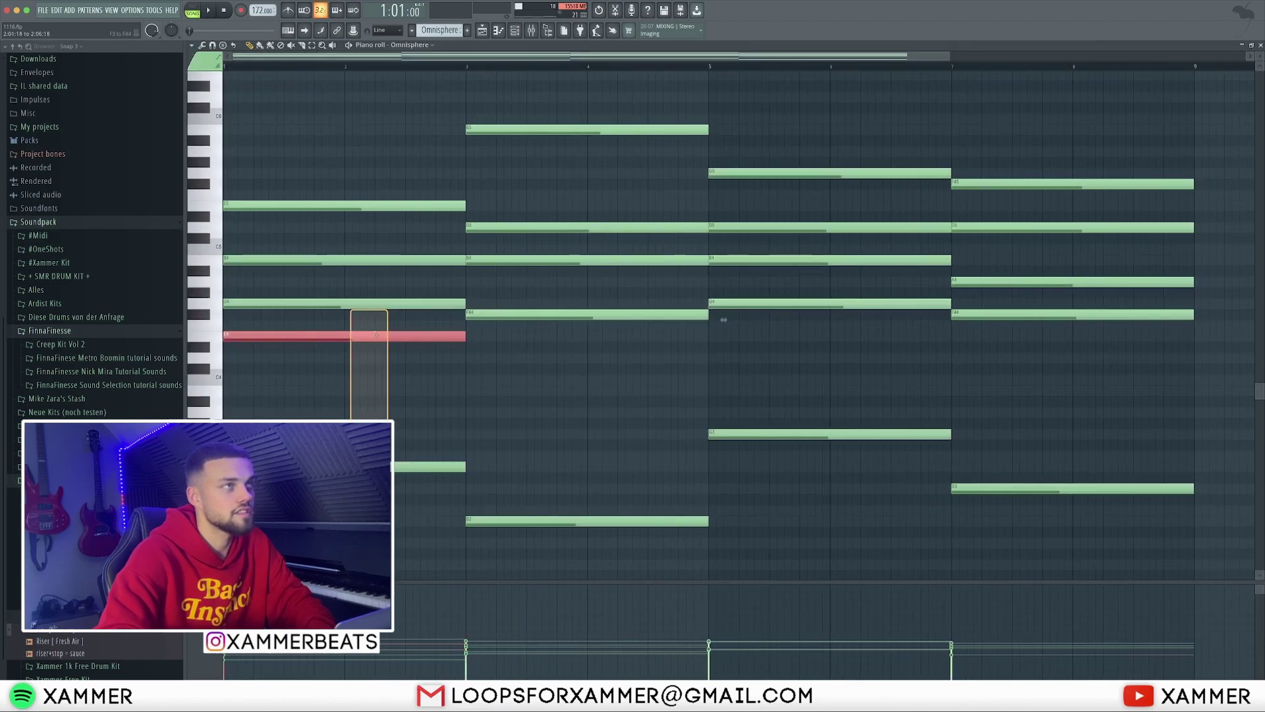
- Examine the Omnisphere progression by selecting its chords one after another, and play the pattern through
drag(316, 104, 387, 466)
scroll(723, 320, up, 1)
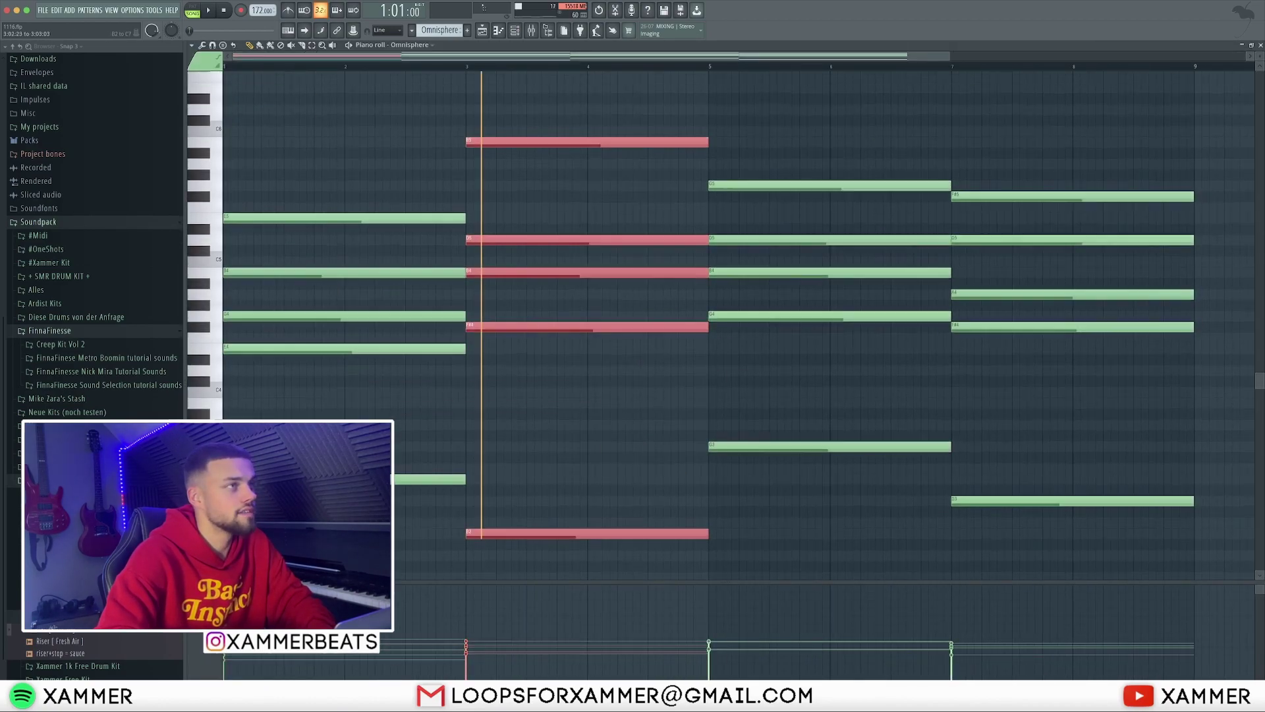
click(503, 290)
drag(796, 522, 701, 195)
scroll(762, 429, down, 2)
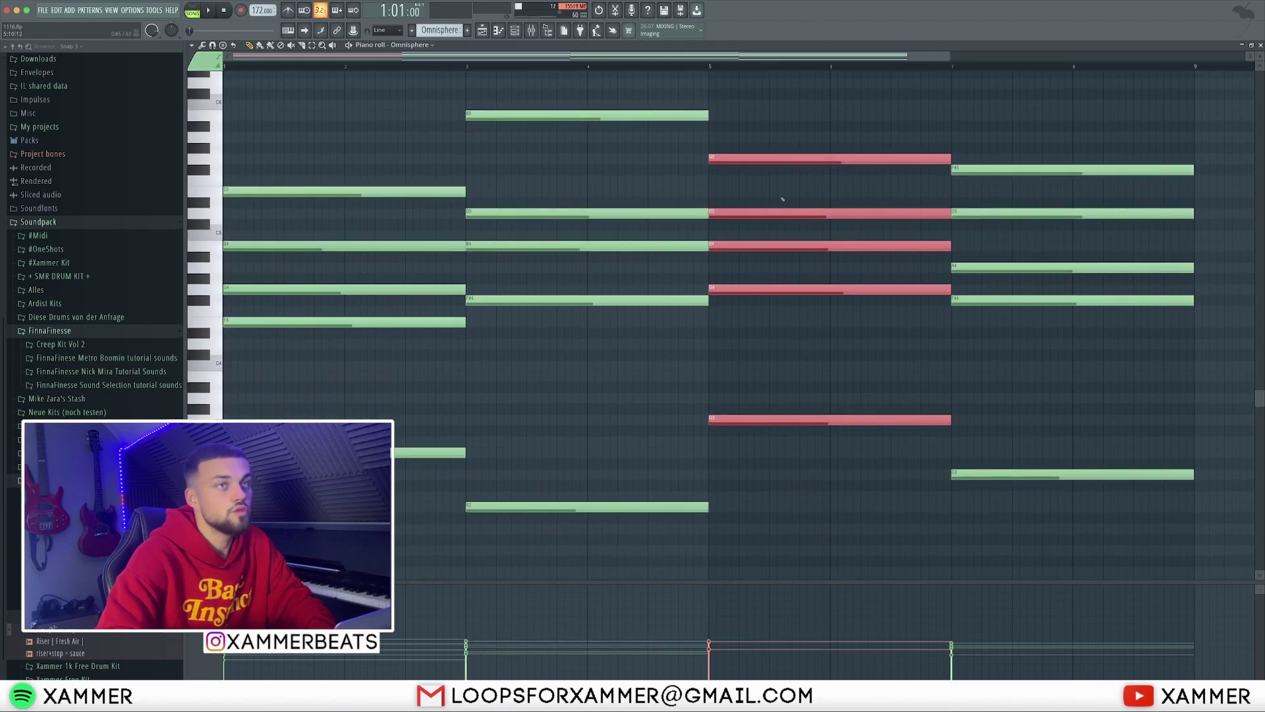
scroll(783, 199, right, 3)
drag(931, 483, 907, 161)
scroll(906, 251, up, 1)
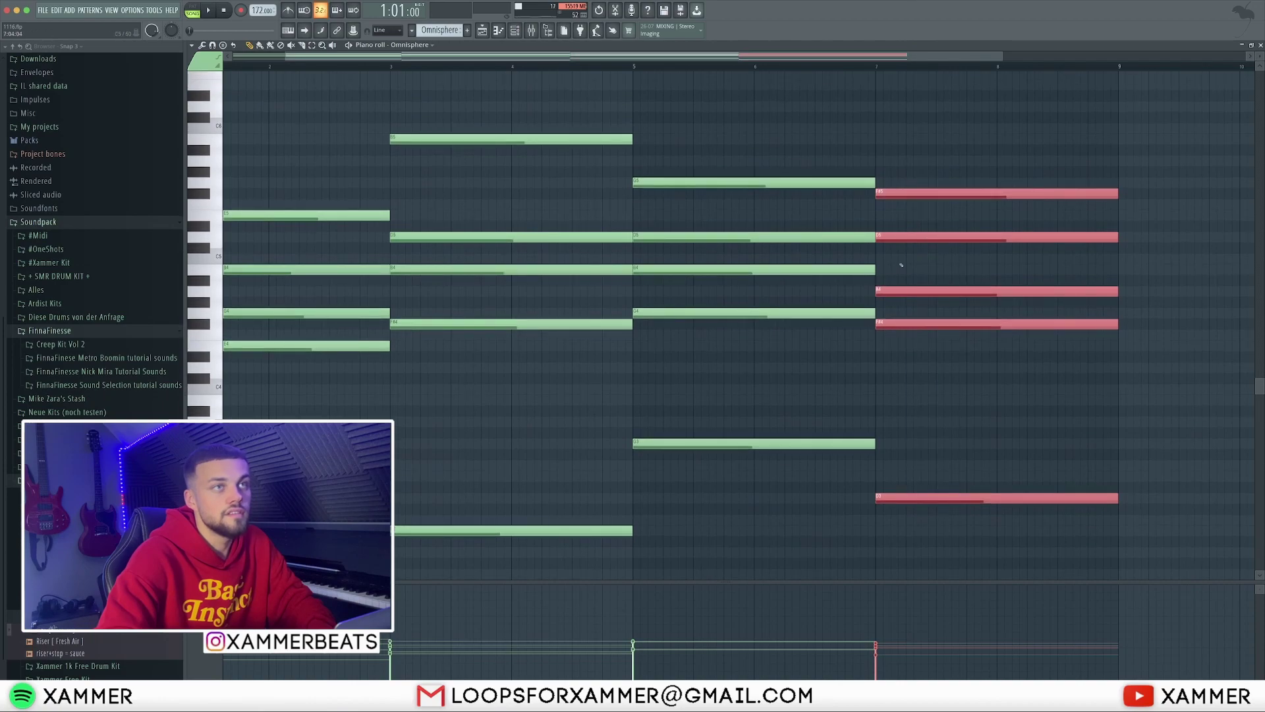
scroll(1209, 336, left, 3)
scroll(1209, 336, down, 1)
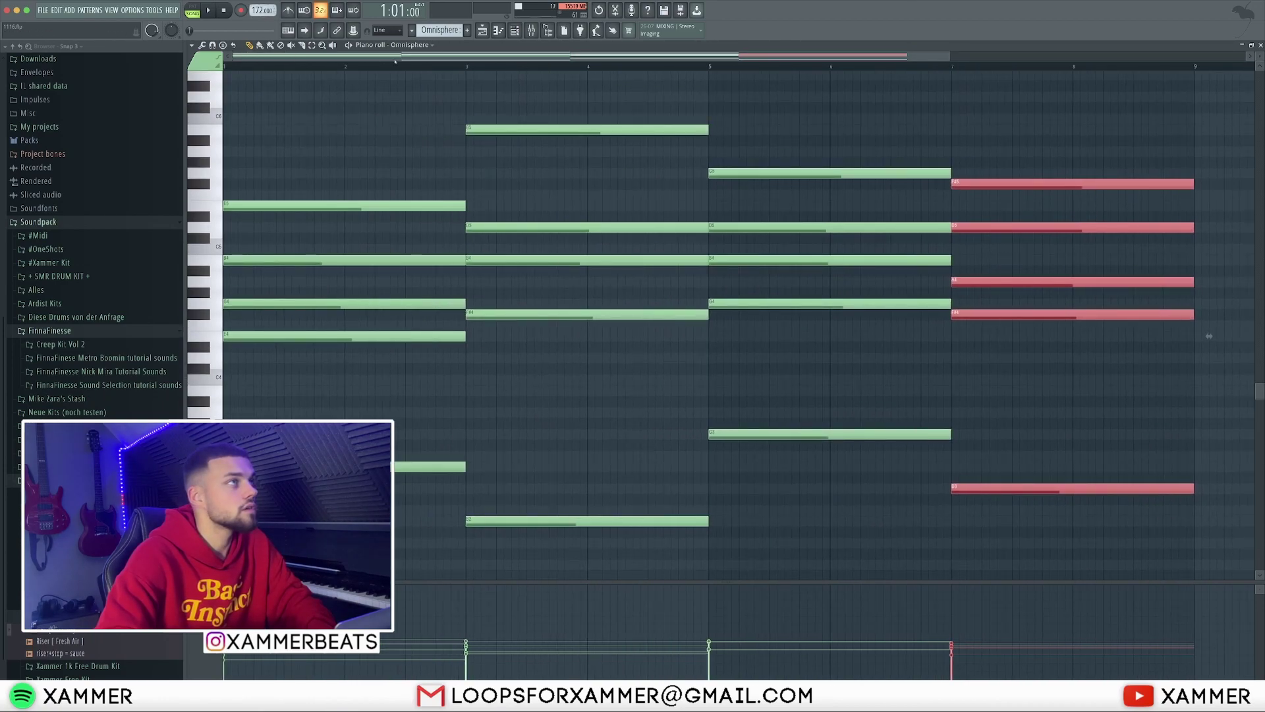
key(space)
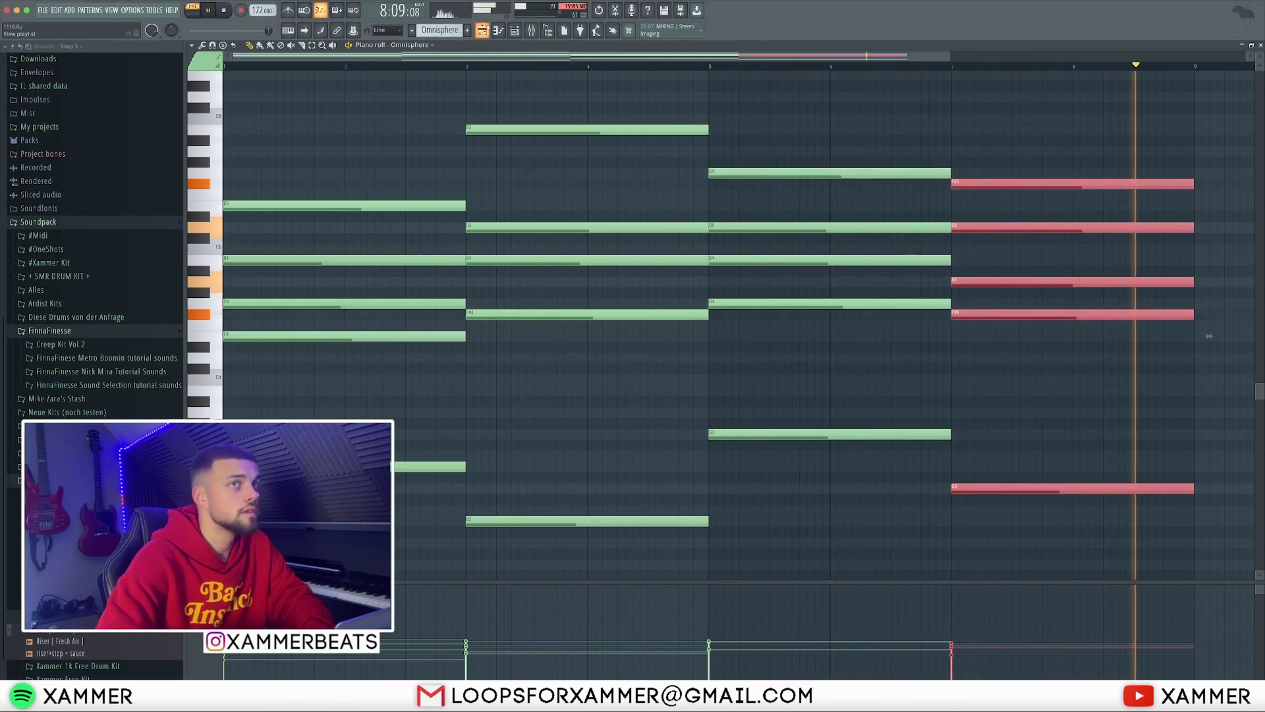
key(space)
- Open the TrackGod chord pattern in the piano roll and highlight its lower and upper notes
key(F5)
double_click(565, 475)
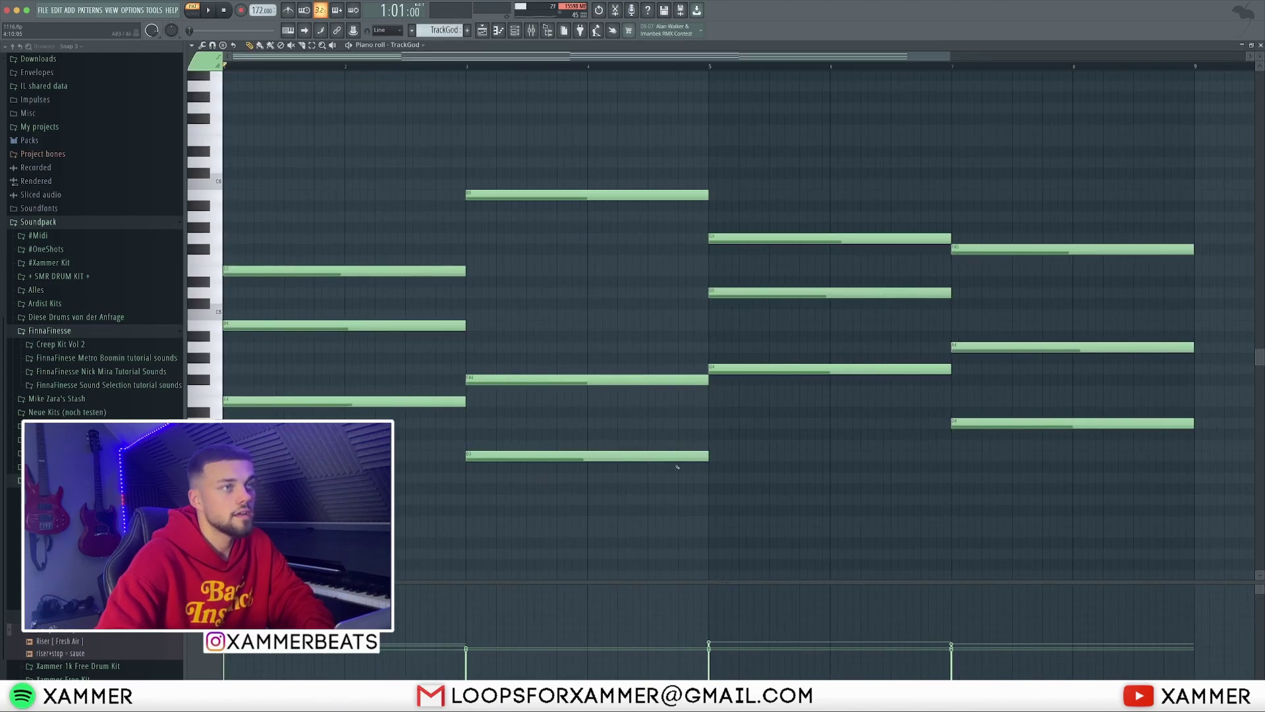
drag(1020, 494, 501, 199)
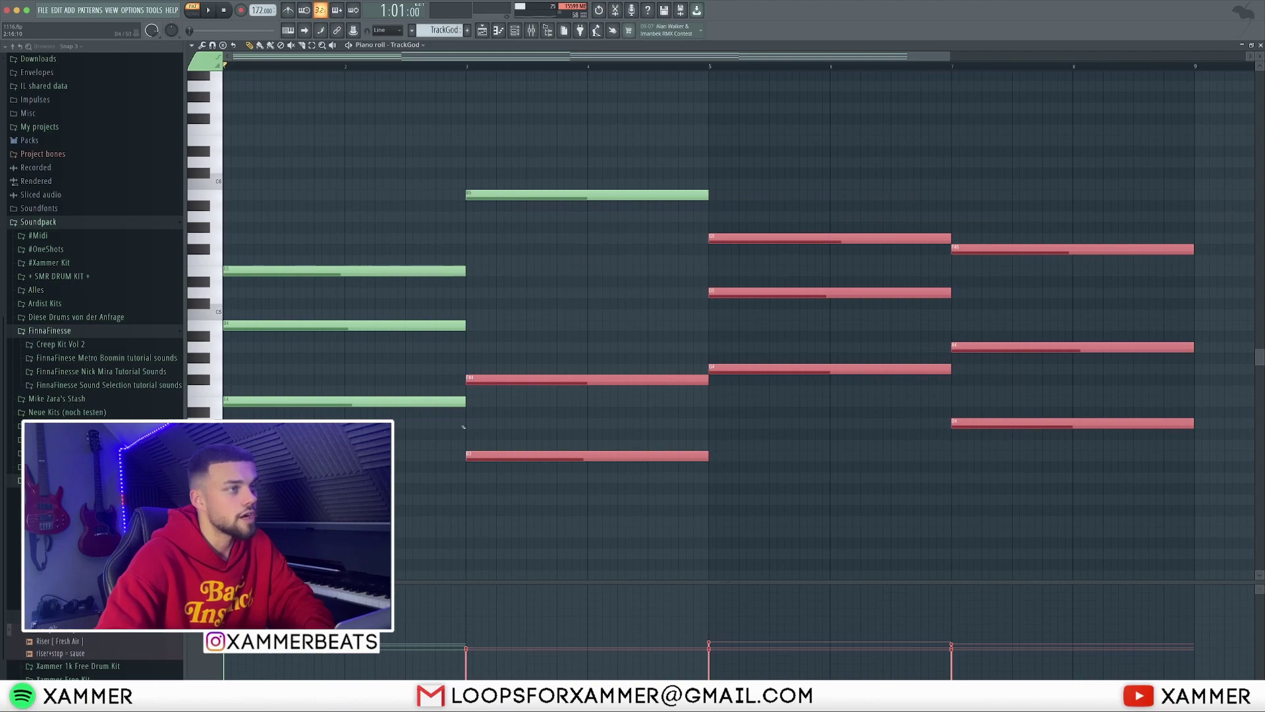
drag(1015, 285, 373, 177)
- Try the second TrackGod chord's top note one octave lower and return it to its original octave
click(600, 195)
key(ctrl+Down)
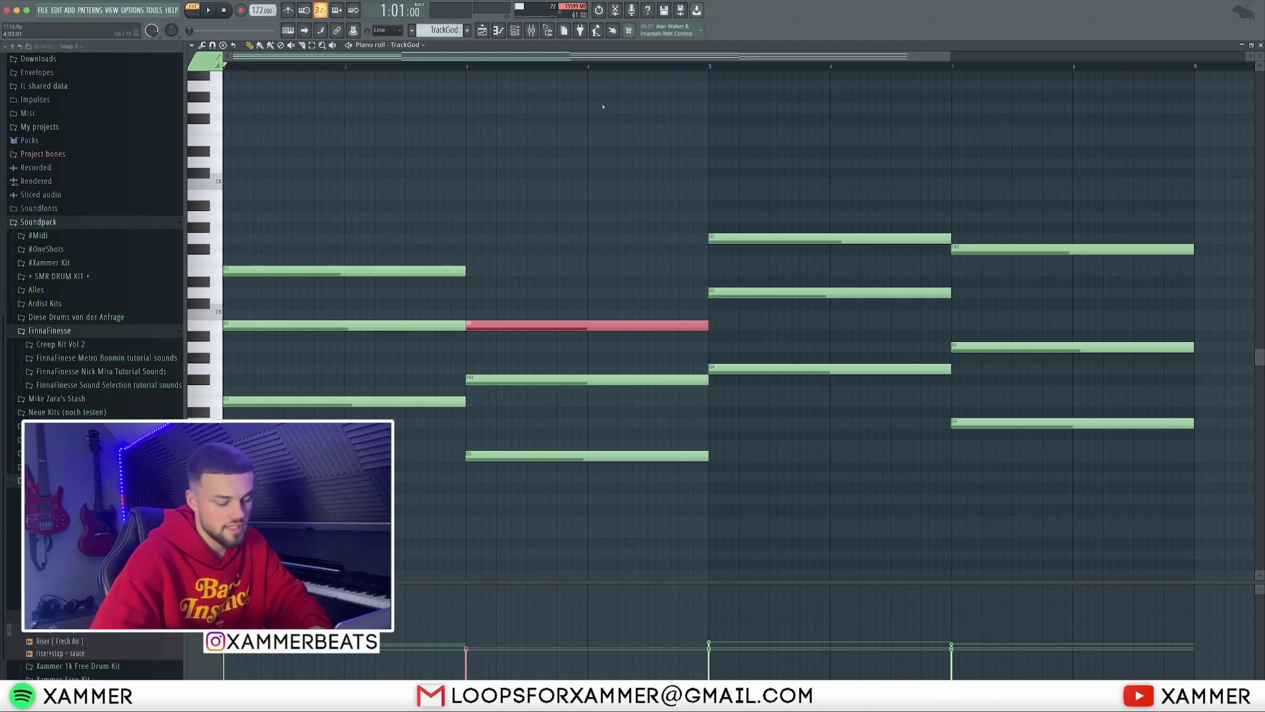
key(ctrl+Up)
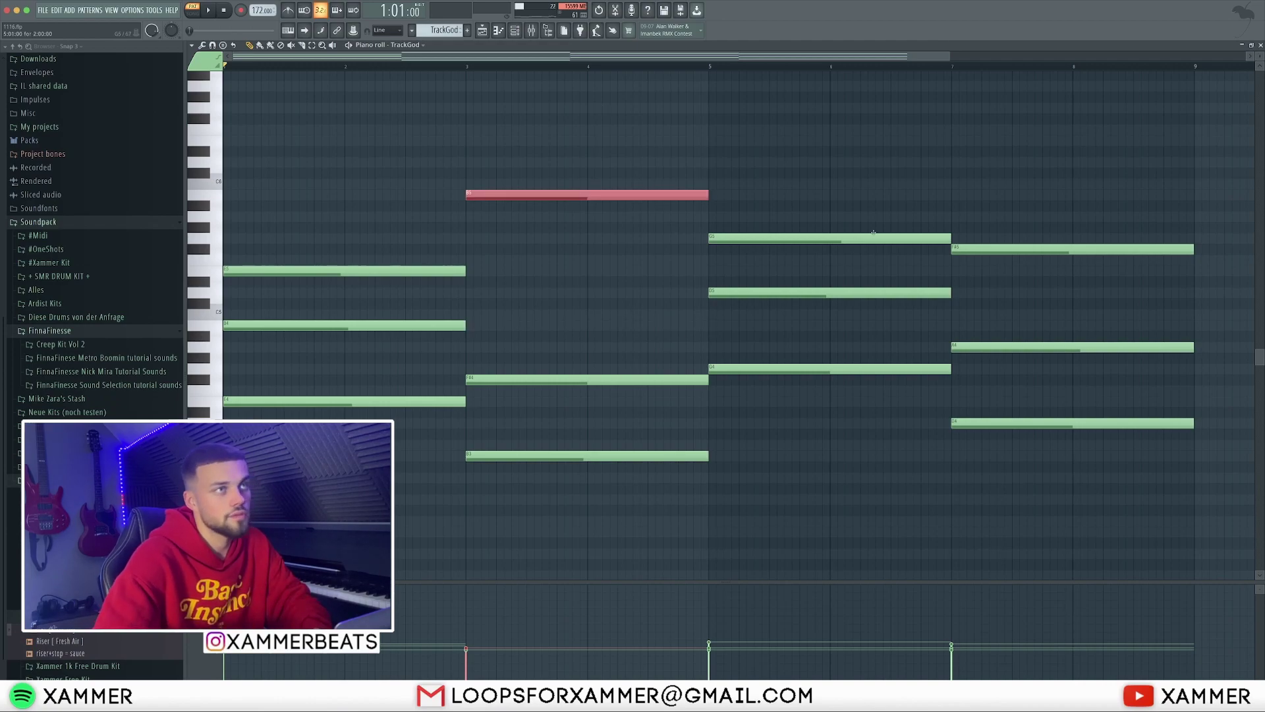
- Examine the voicing of the TrackGod chords by highlighting the top line, the bass notes and the inner notes
drag(1008, 276, 424, 113)
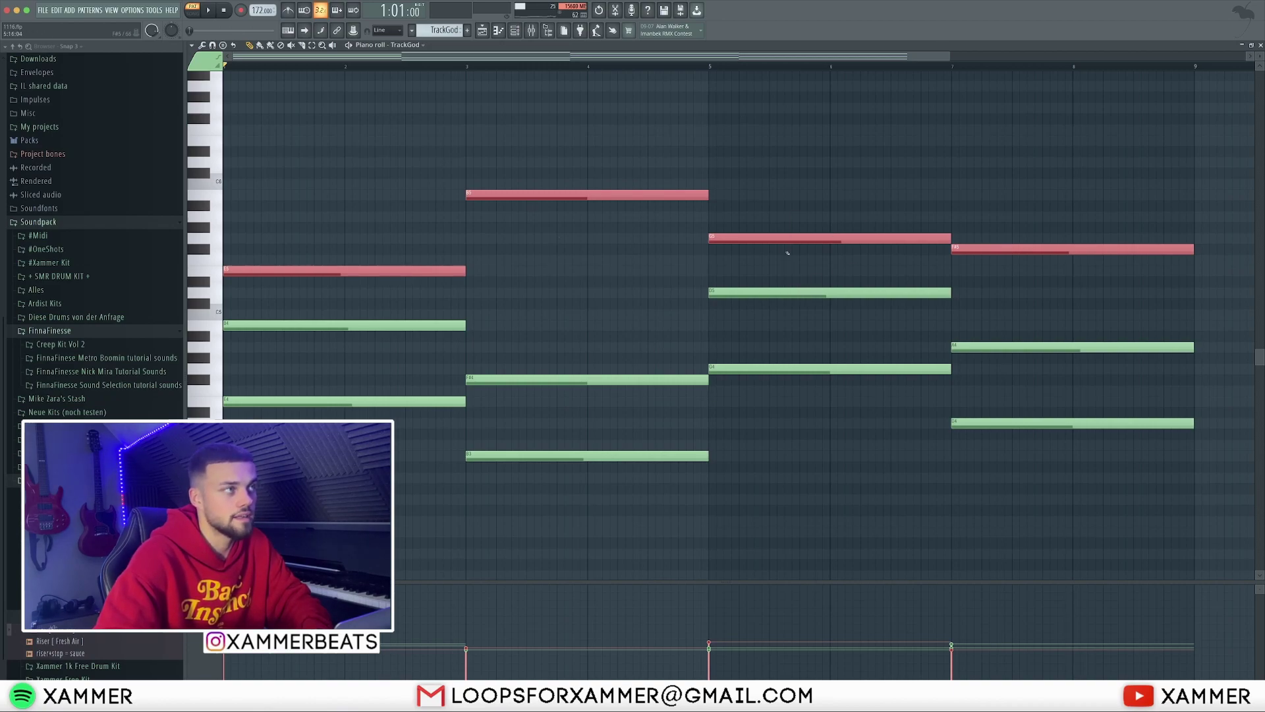
drag(1082, 503, 433, 382)
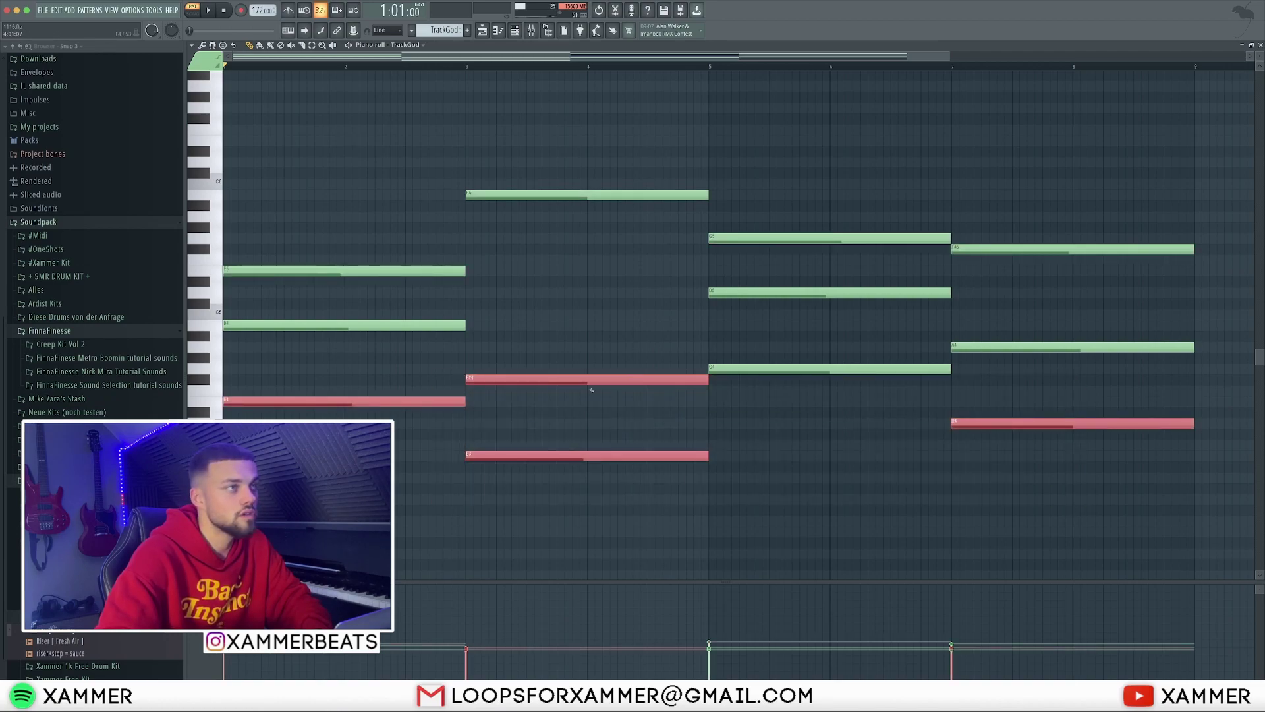
drag(528, 495, 529, 435)
drag(1022, 503, 436, 392)
drag(885, 354, 860, 377)
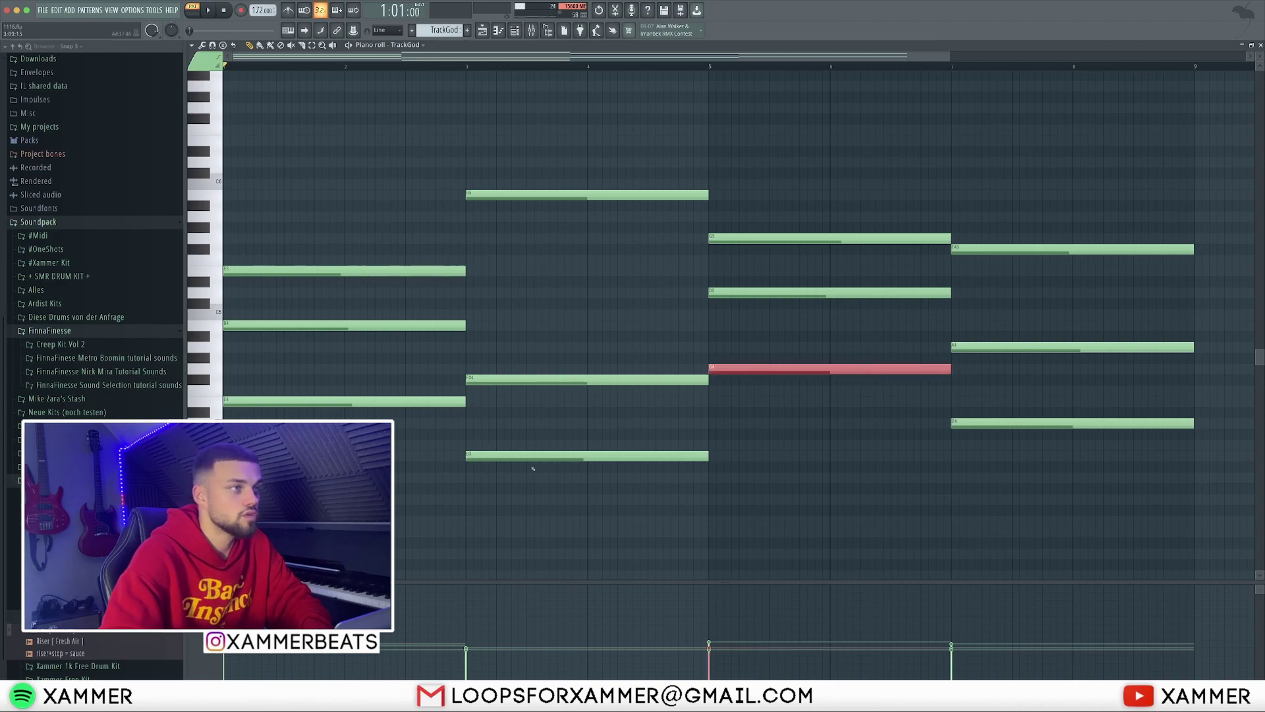
drag(504, 429, 481, 375)
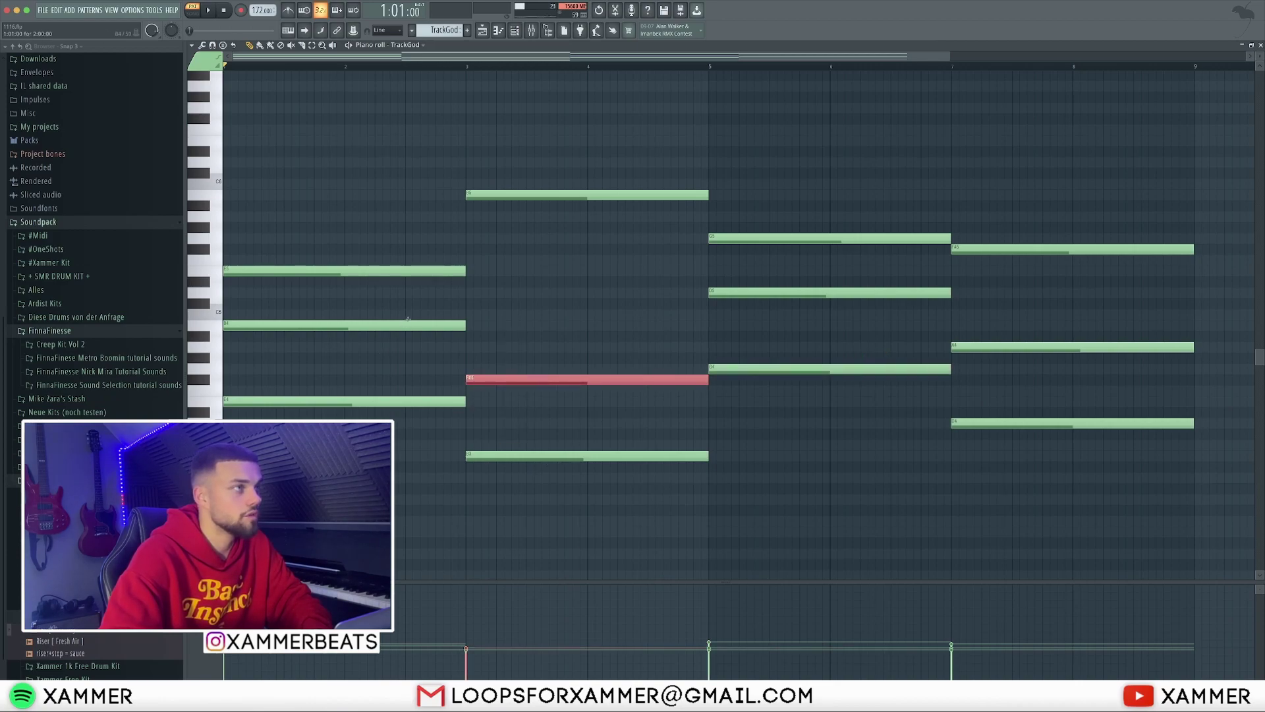
drag(431, 310, 304, 182)
- Return to the playlist and play the Omnisphere and TrackGod tracks together from the start
click(482, 30)
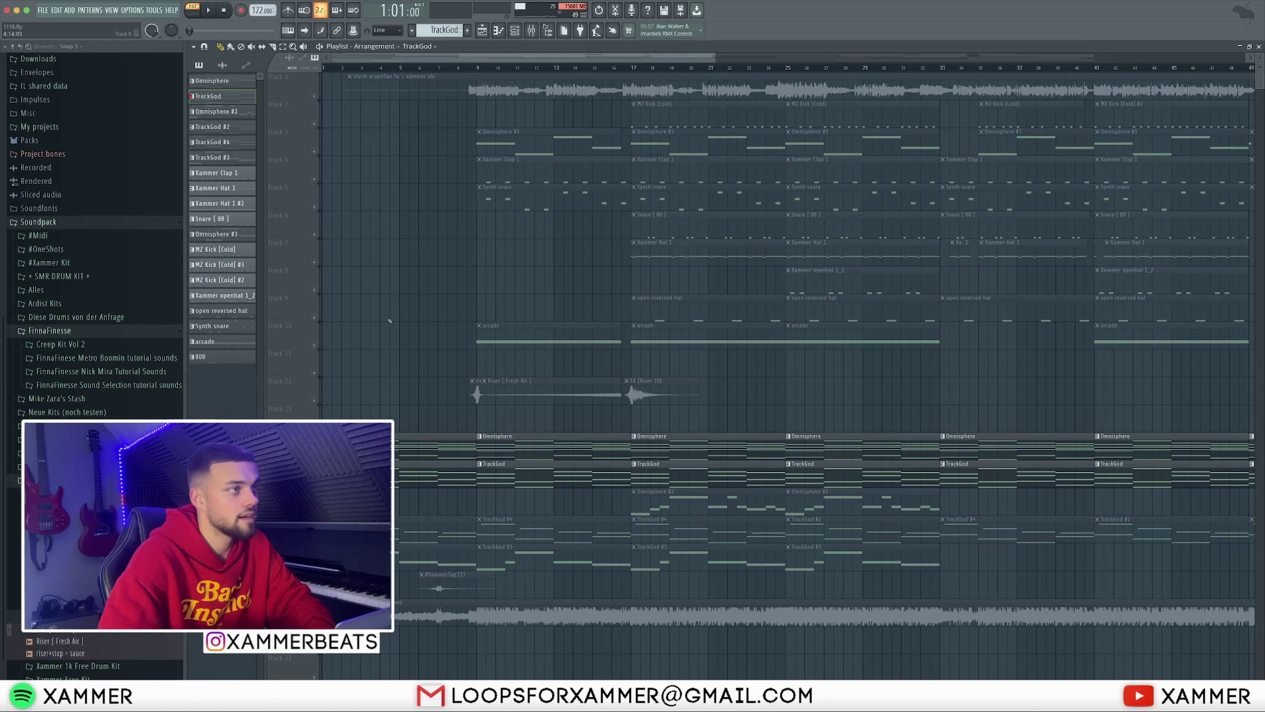
key(l)
key(space)
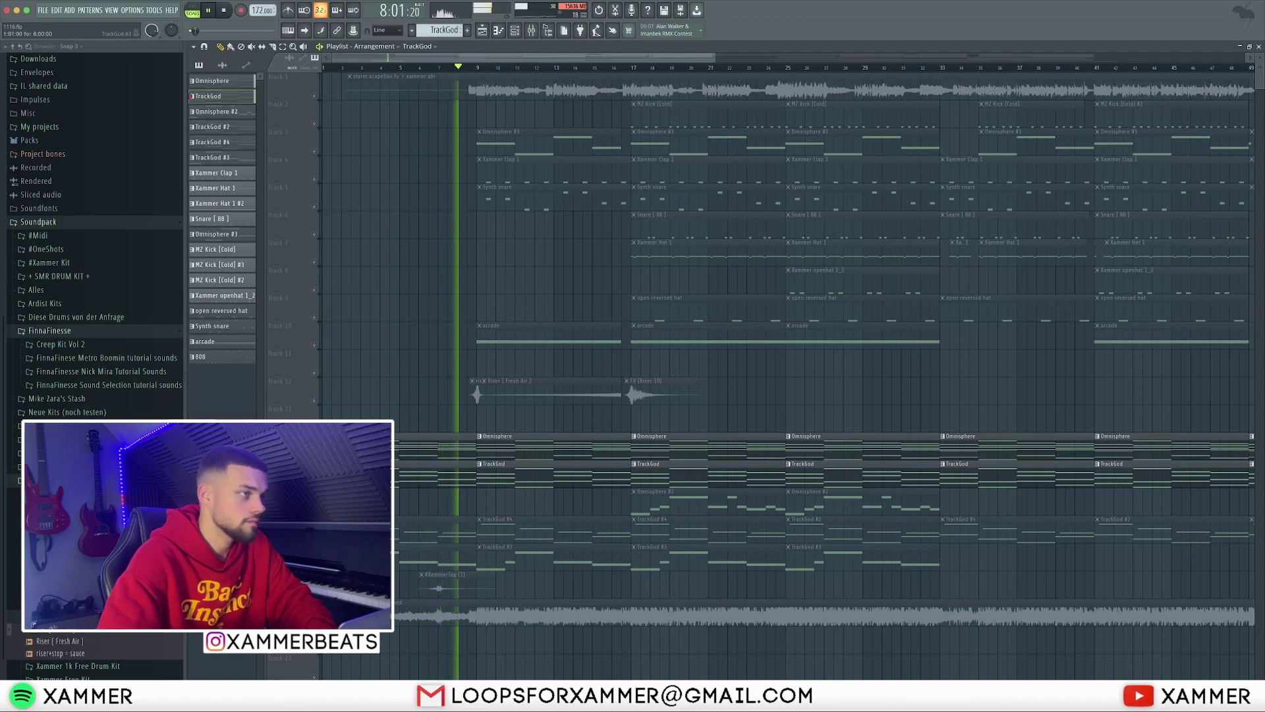
key(space)
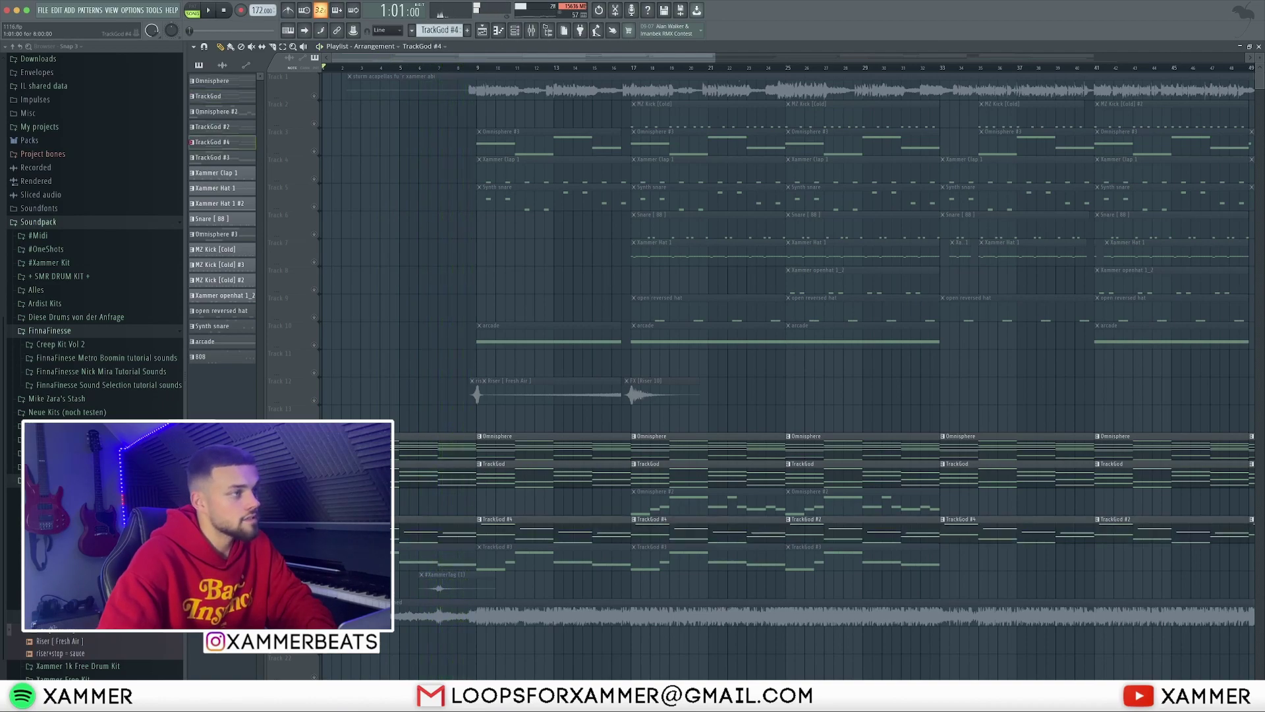
- Open the TrackGod #2 notes of the TrackGod #4 pattern in the piano roll
double_click(477, 484)
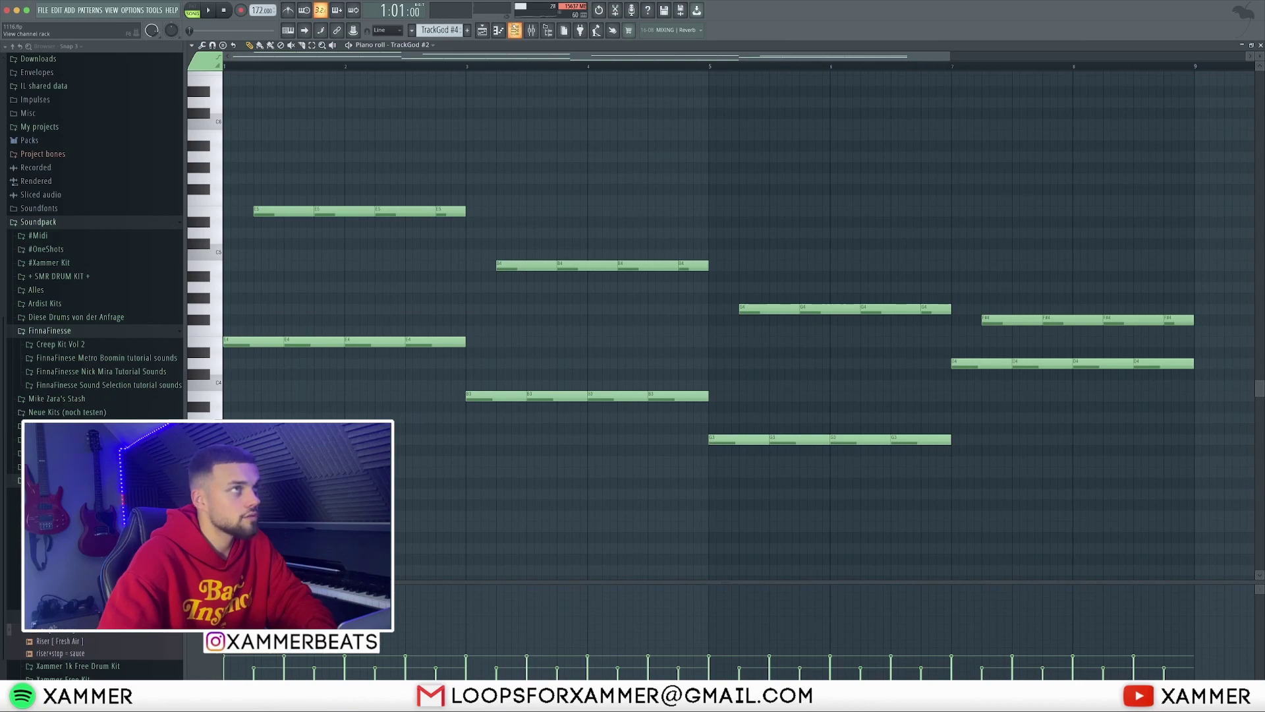
click(532, 29)
click(482, 30)
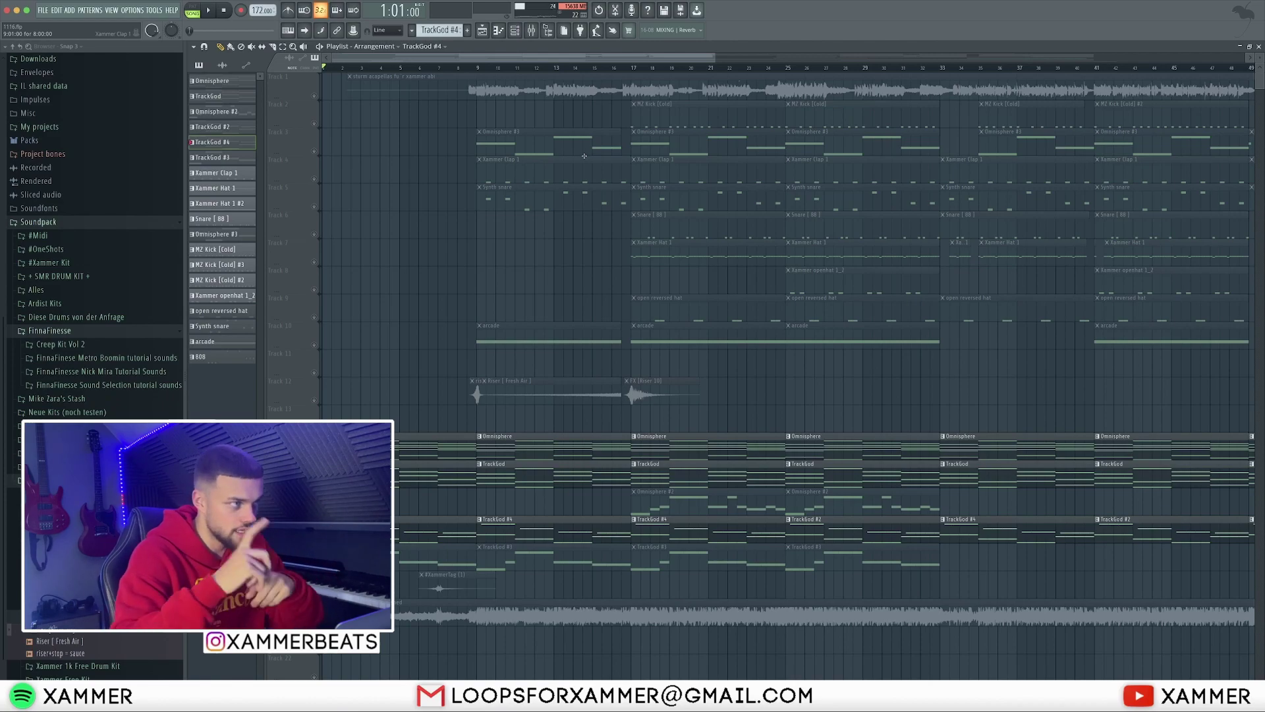
key(F7)
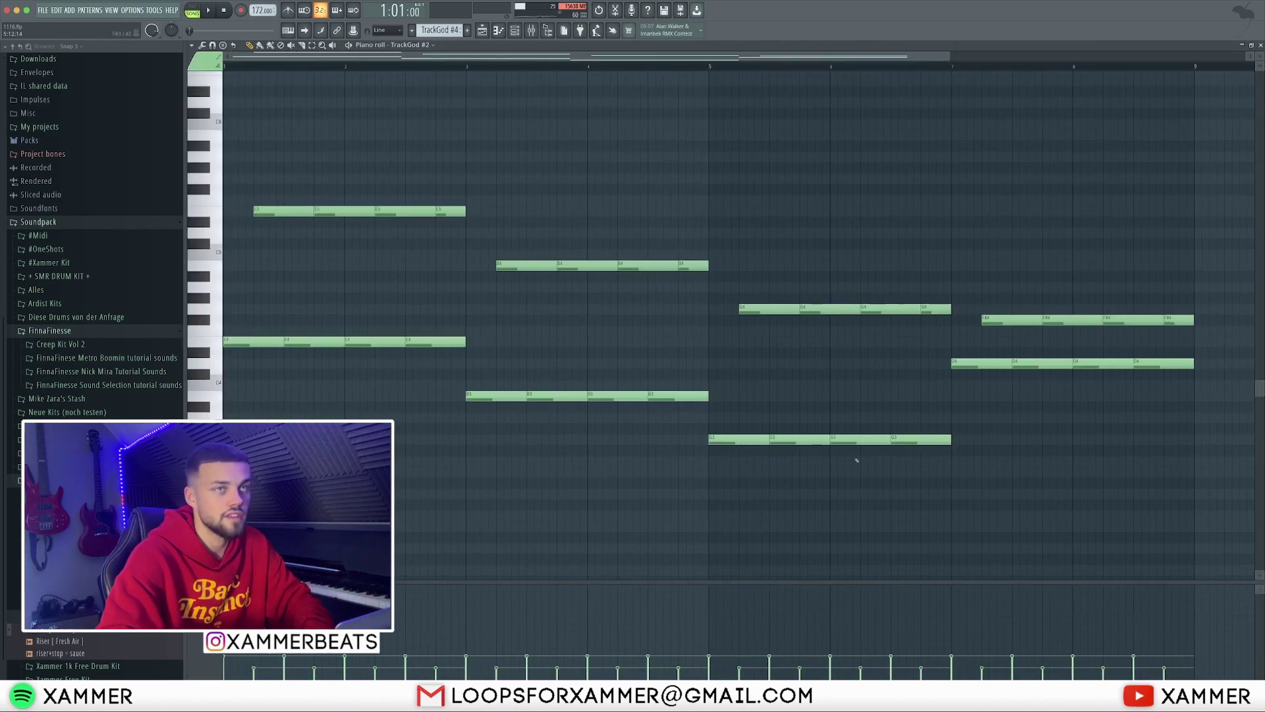
- Examine the TrackGod #2 pattern by highlighting its repeated low and high notes chord by chord
drag(1194, 512, 340, 118)
drag(941, 468, 250, 189)
mouse_move(255, 379)
mouse_down()
mouse_move(267, 141)
mouse_move(244, 360)
mouse_up()
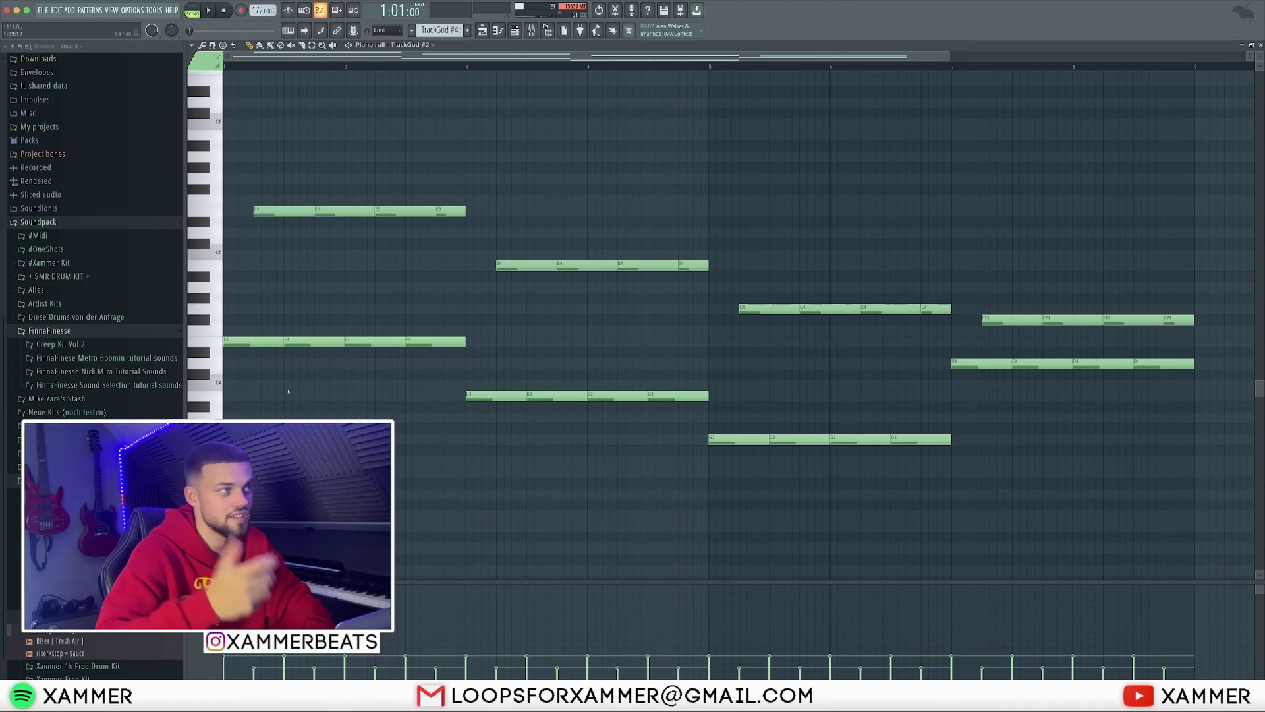
drag(704, 435, 477, 85)
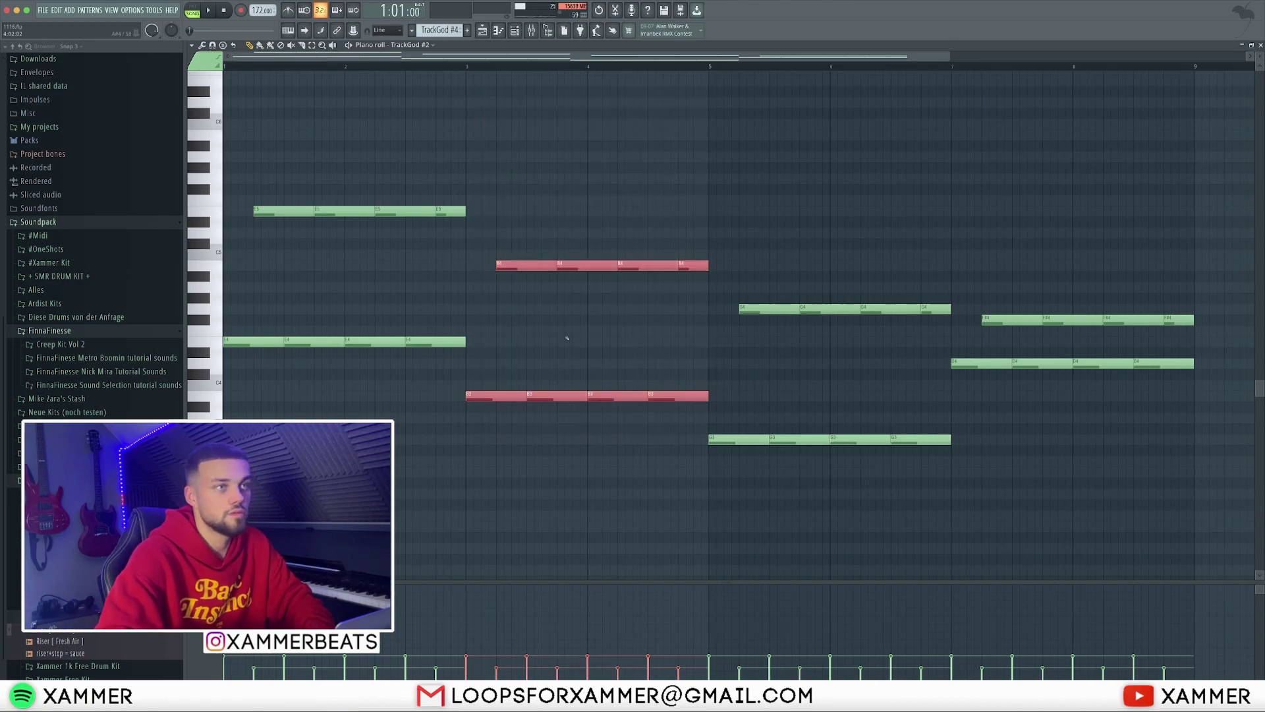
drag(916, 465, 761, 193)
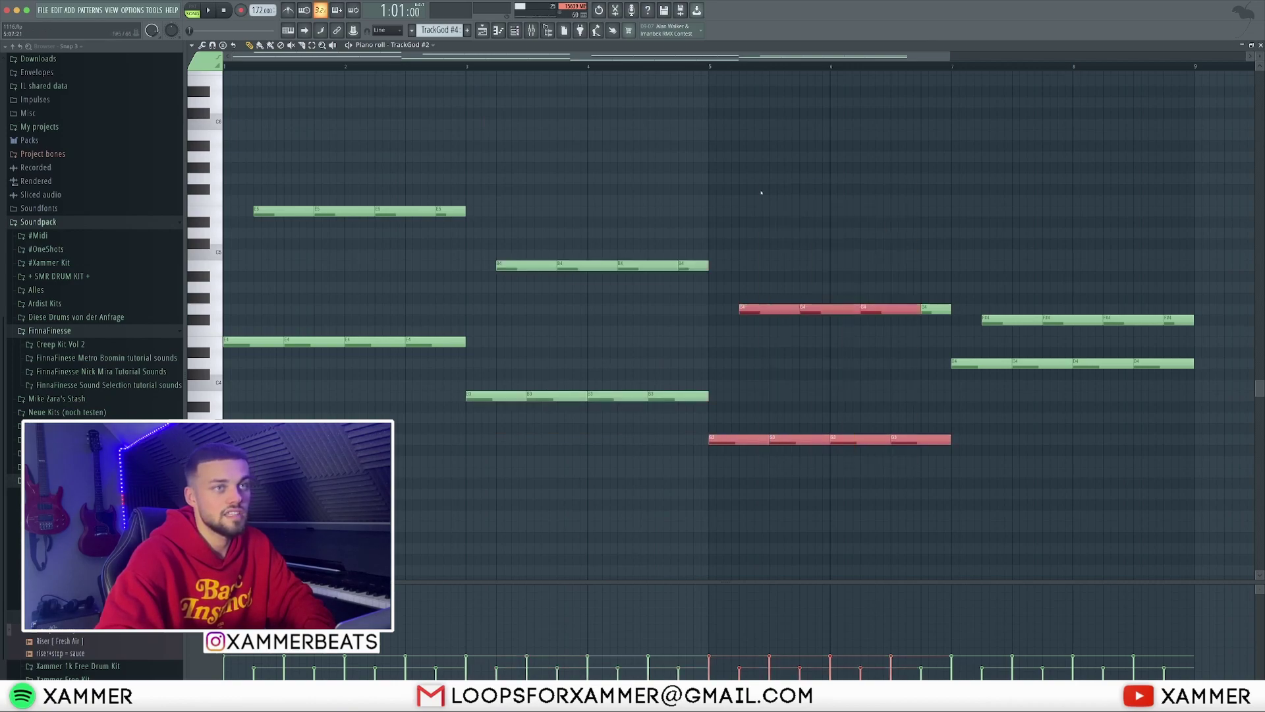
drag(1163, 379, 985, 215)
- Try the last chord's upper repeated notes at several other pitches and bring them back to their original pitch
drag(1213, 330, 985, 304)
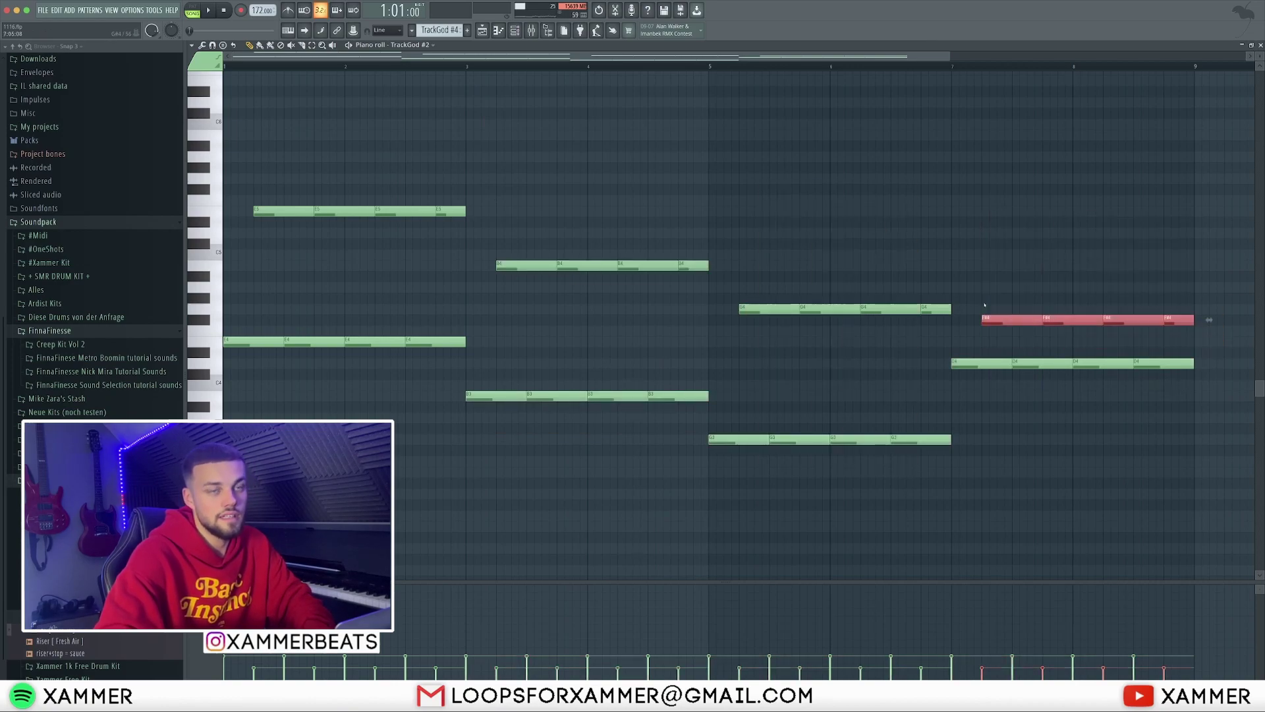
key(ctrl+Up)
key(Down)
key(Down)
key(Down)
key(Down)
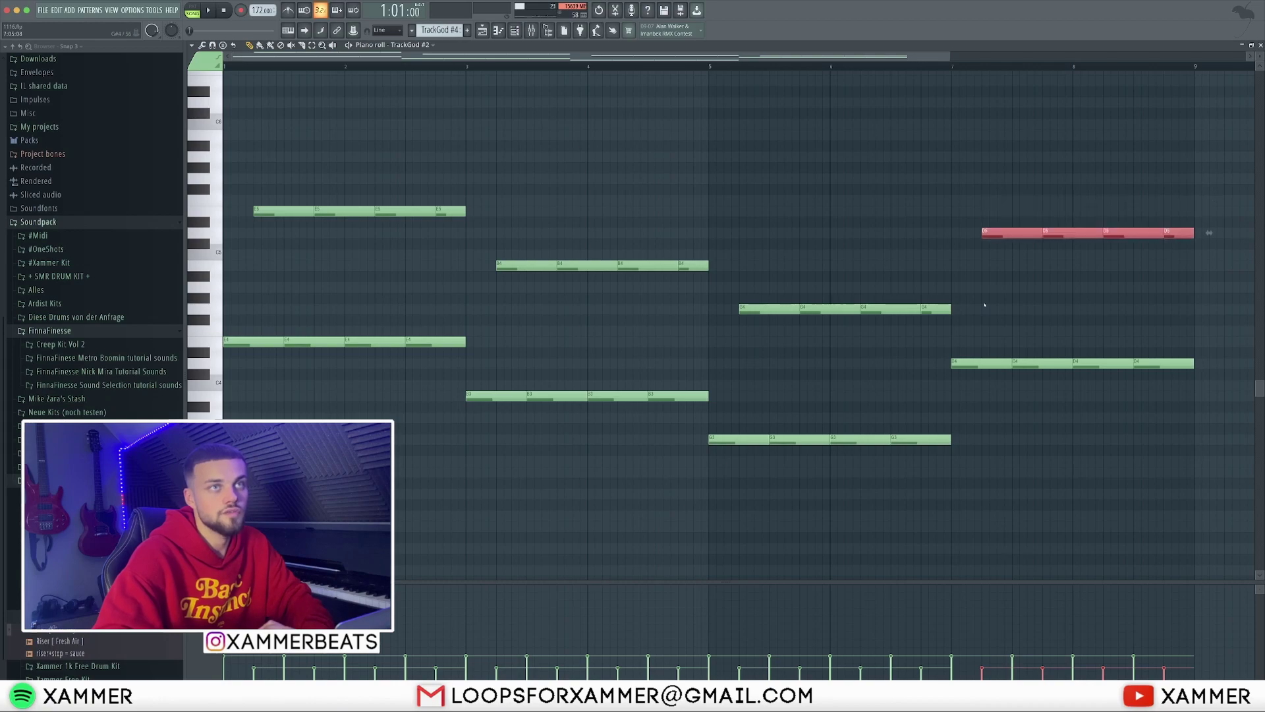
key(ctrl+Up)
key(ctrl+Down)
key(ctrl+Down)
key(Up)
key(Up)
key(Up)
key(Up)
key(Up)
key(Up)
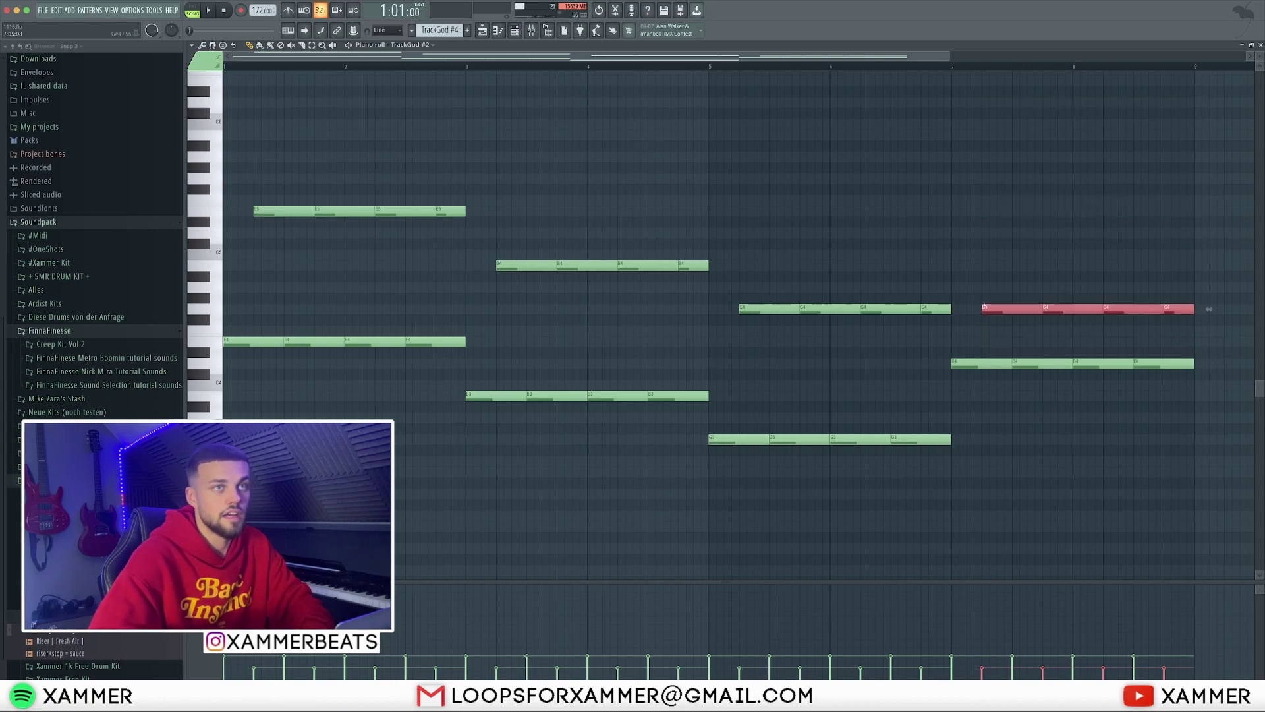
key(Down)
key(Down)
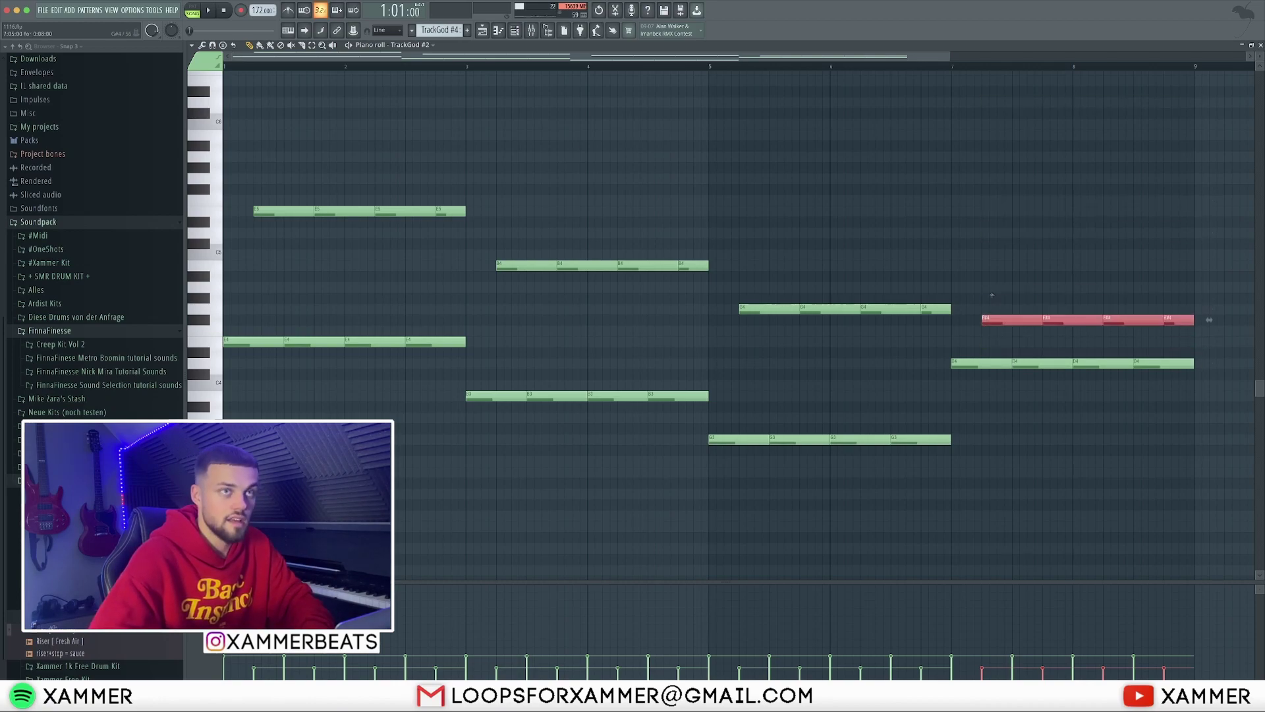
- Highlight the upper line of repeated notes across all four chords of the TrackGod #2 pattern
drag(1172, 348, 284, 140)
drag(1168, 346, 472, 130)
drag(1184, 319, 338, 169)
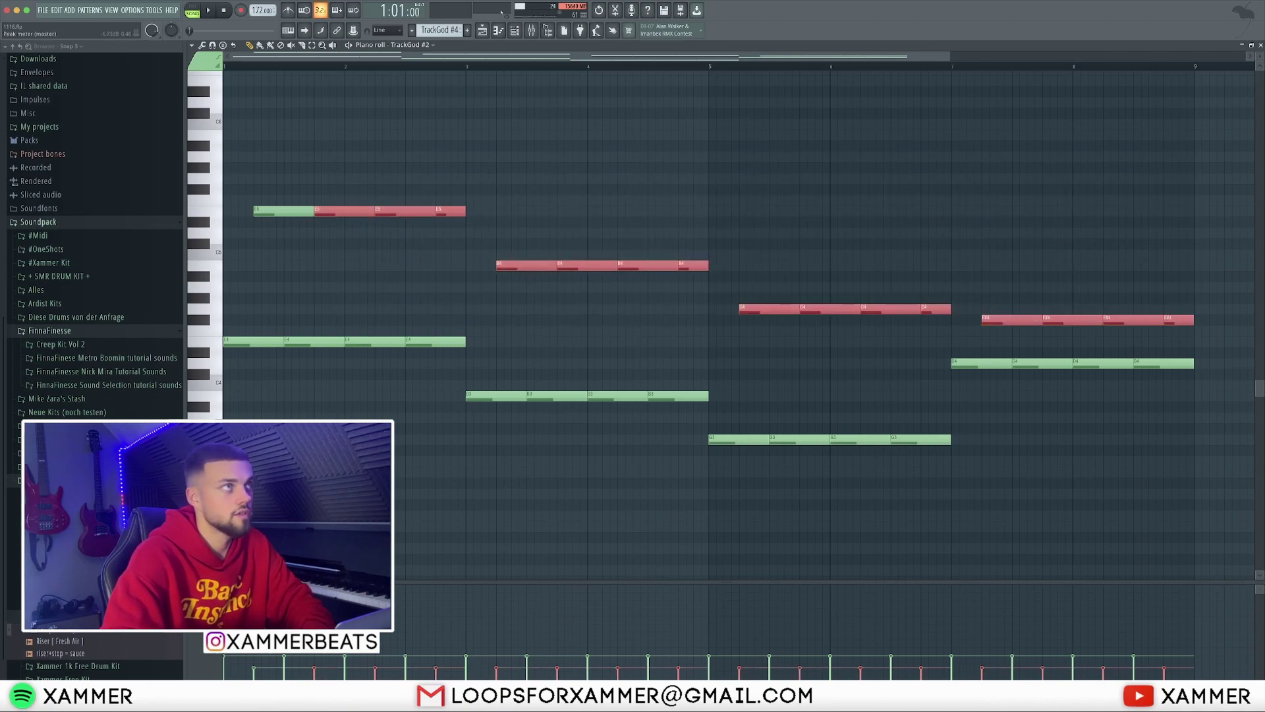
- Return to the playlist and play the Omnisphere, TrackGod and TrackGod #4 tracks together
click(487, 36)
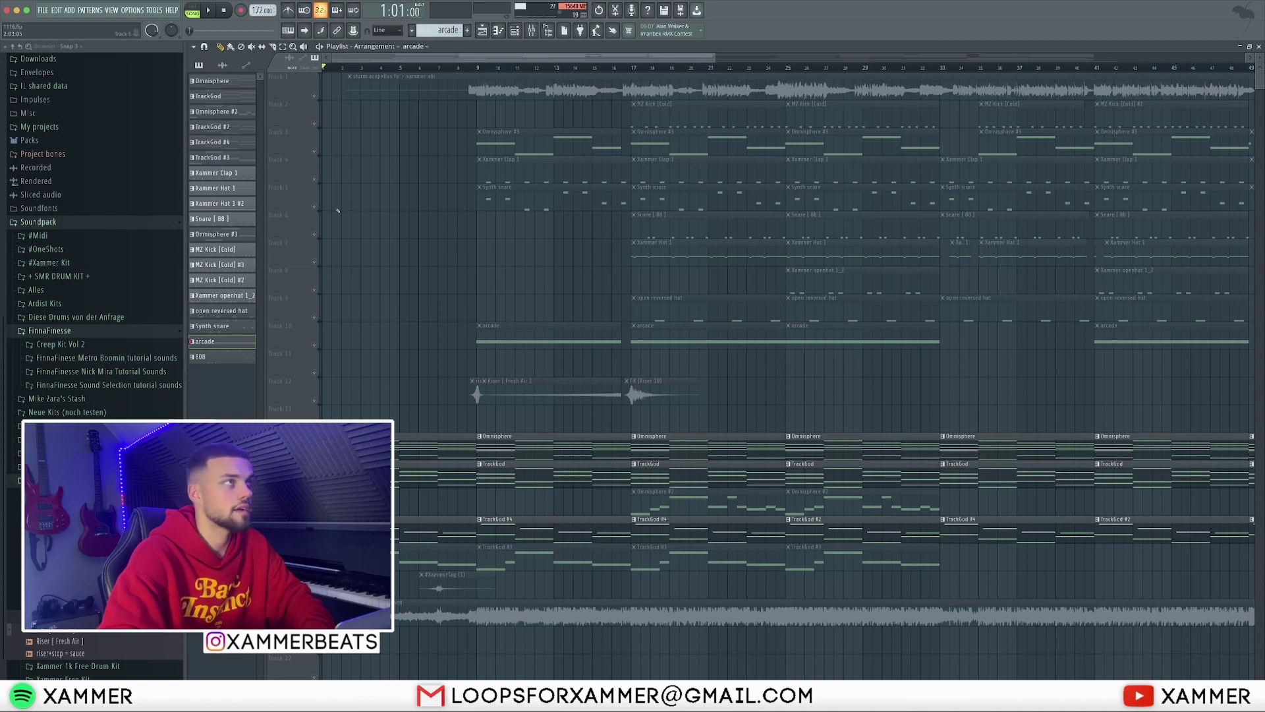
ctrl+scroll(337, 211, up, 2)
scroll(339, 207, down, 1)
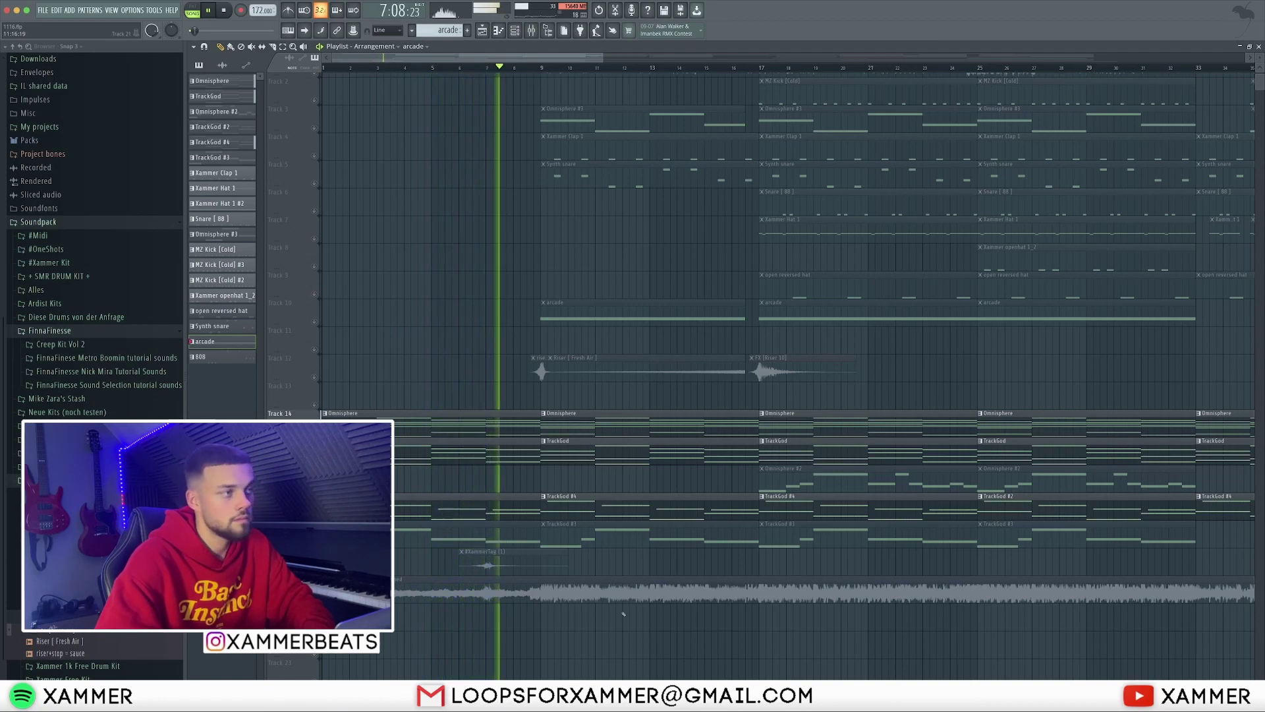
key(space)
- Open the TrackGod #3 melody pattern from the playlist in the piano roll
double_click(401, 535)
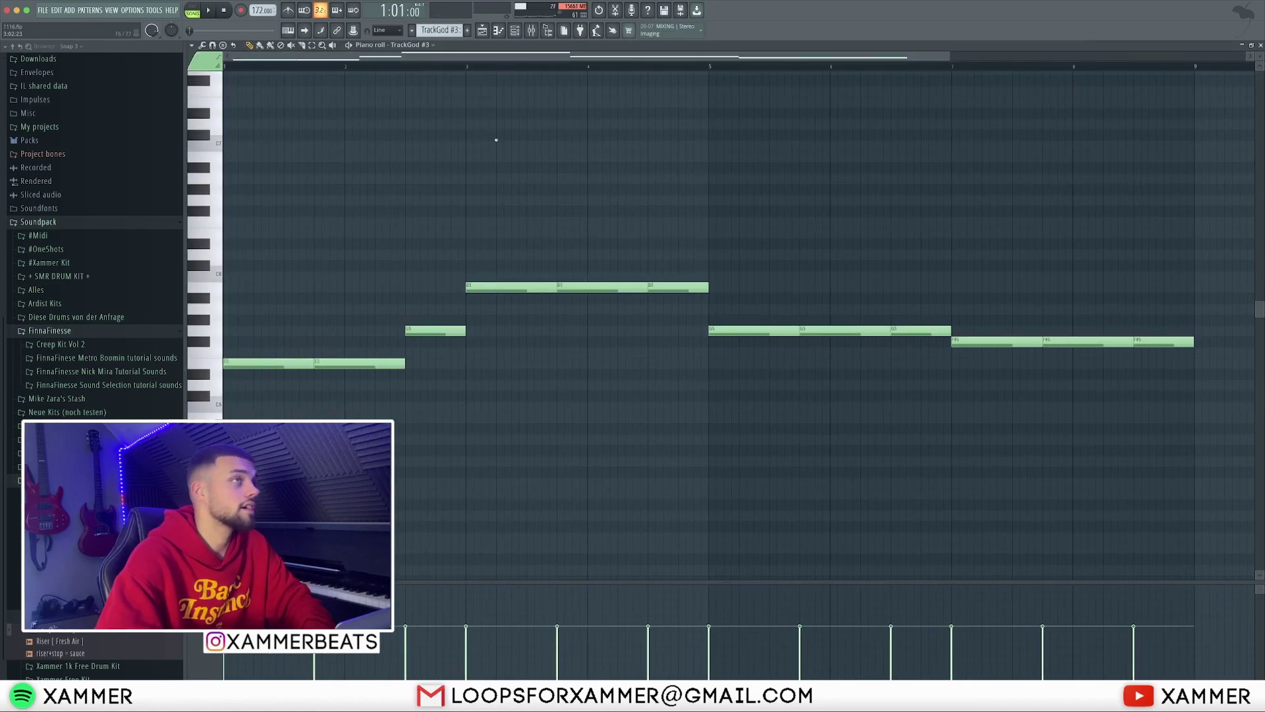
key(F5)
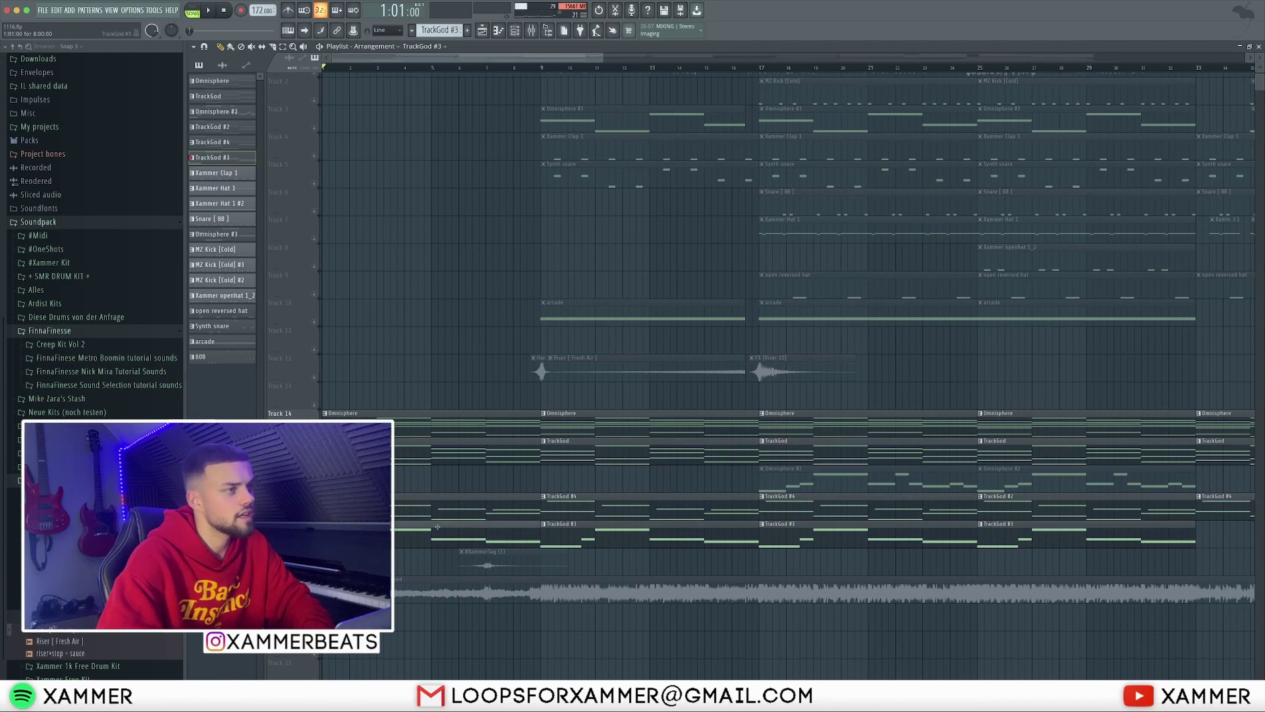
double_click(437, 526)
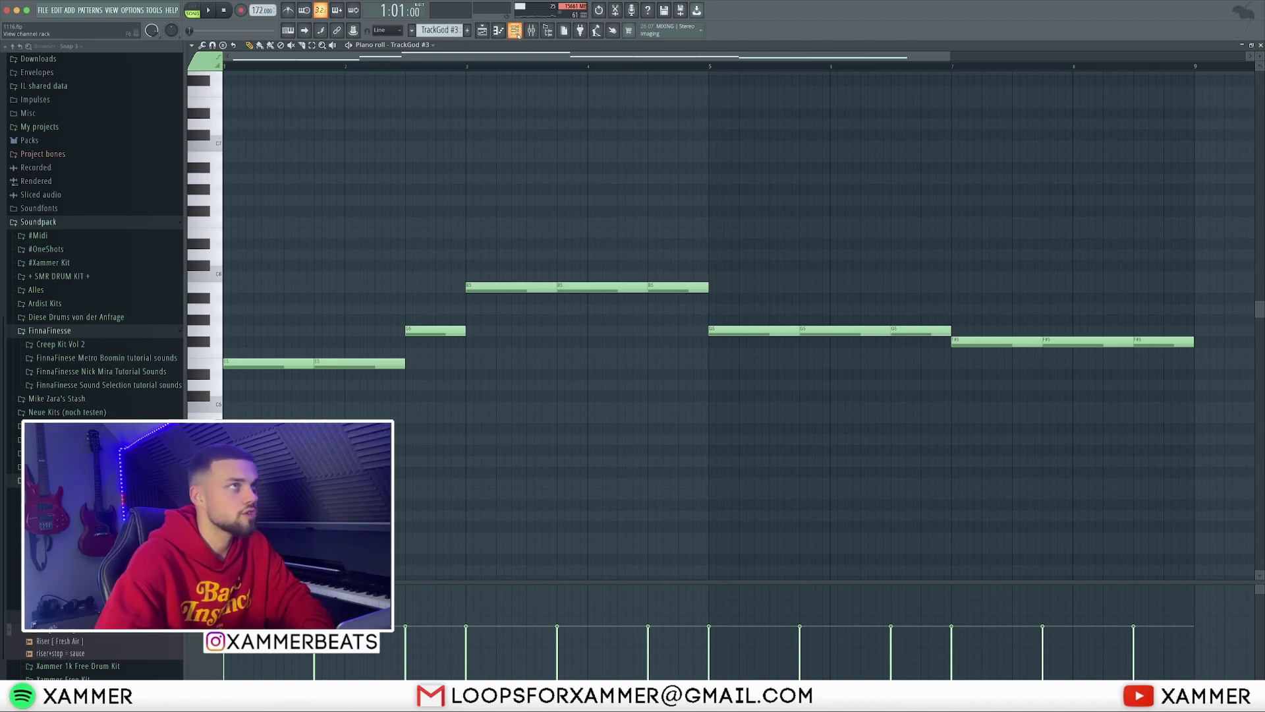
- Return to the playlist and play the Omnisphere, TrackGod and TrackGod #4 tracks together with the TrackGod #3 melody
click(482, 30)
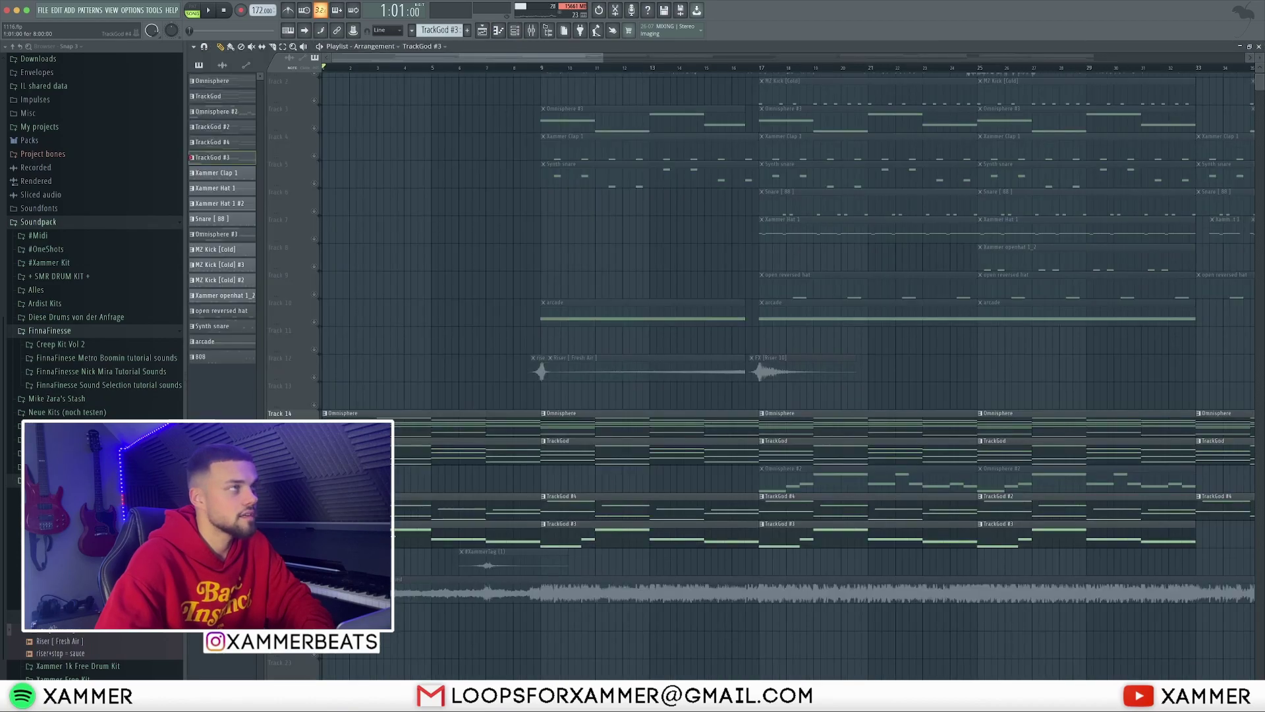
key(space)
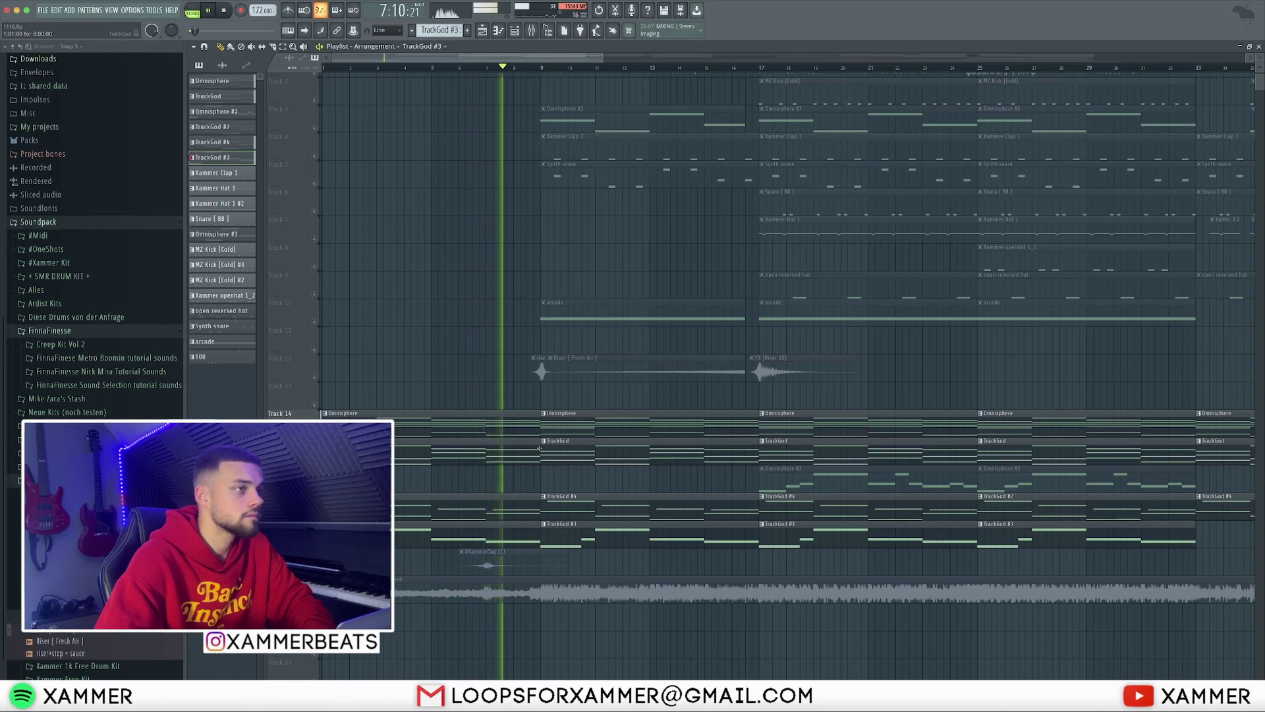
key(space)
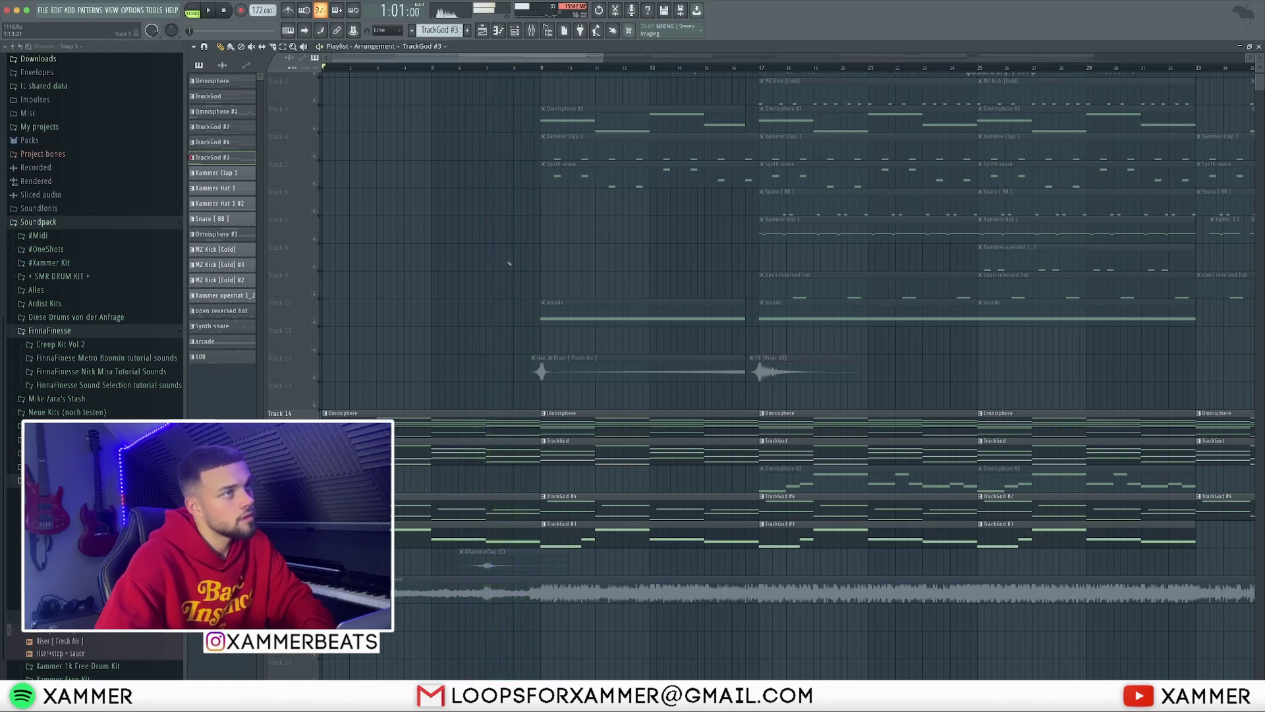
- Unmute the Omnisphere #3 track in the playlist and examine its OSCar Bass 1 patch from the channel rack
scroll(428, 277, up, 1)
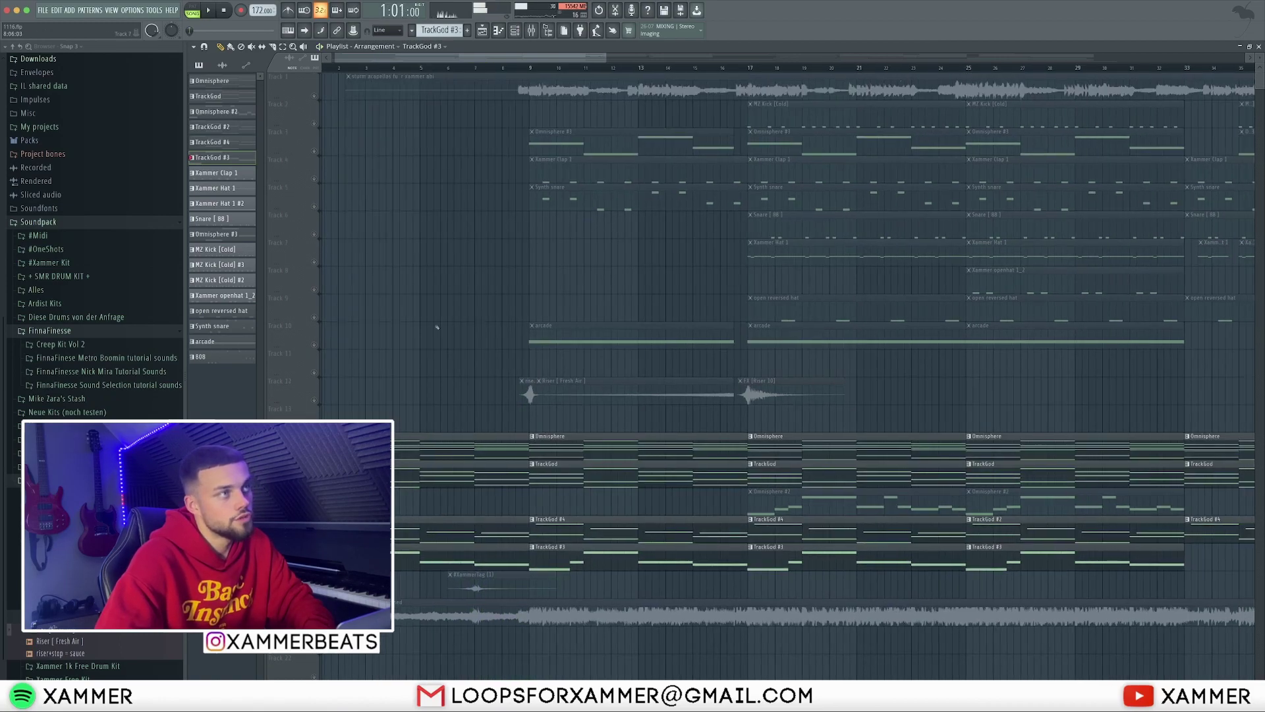
click(307, 158)
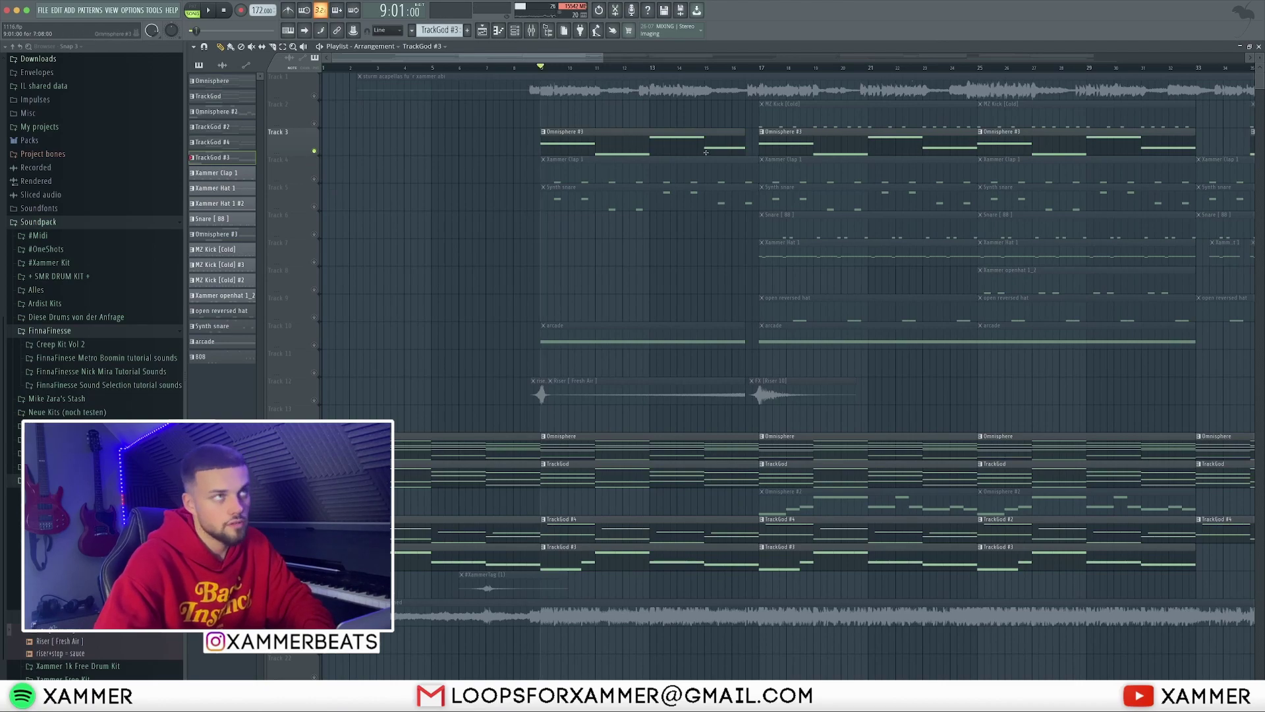
key(F6)
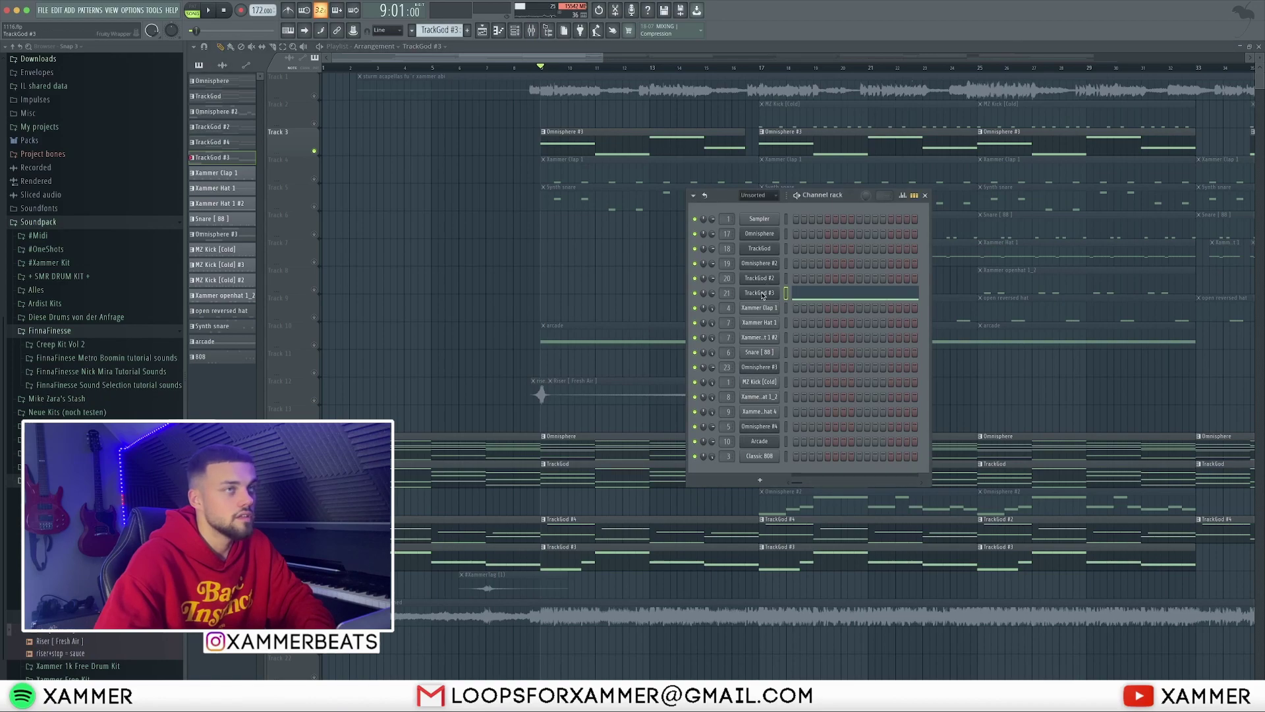
click(761, 294)
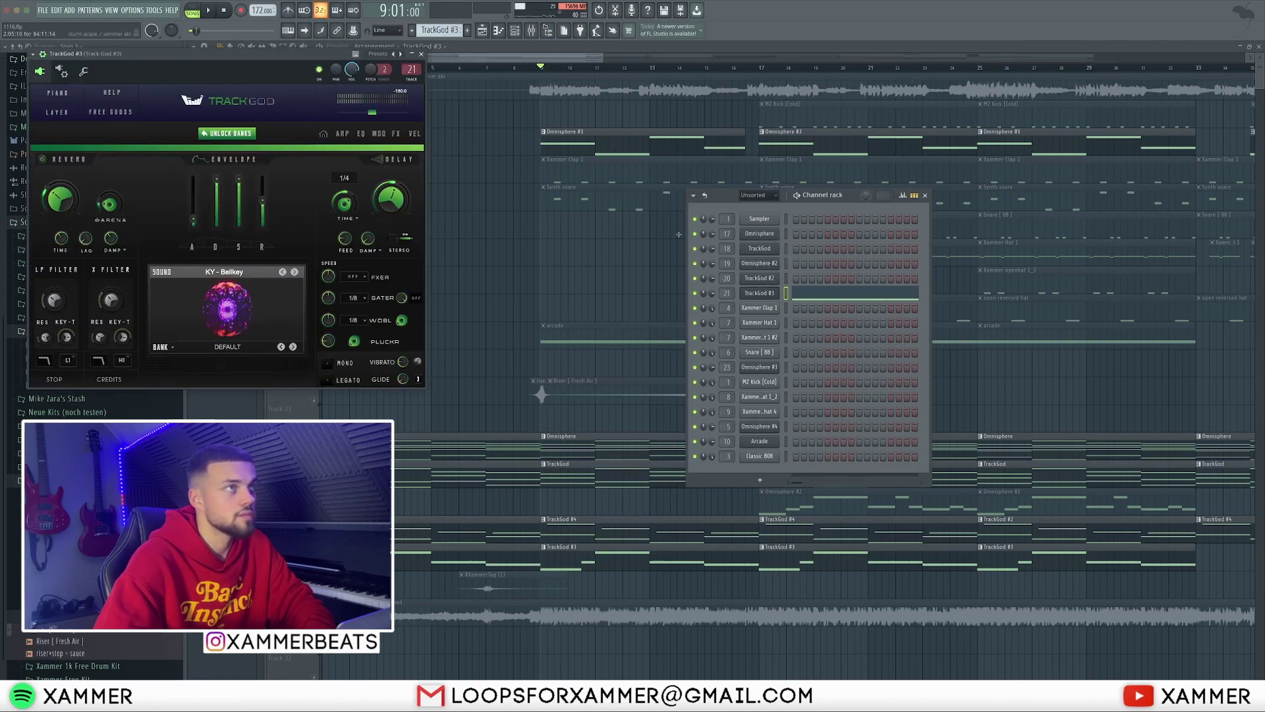
click(759, 367)
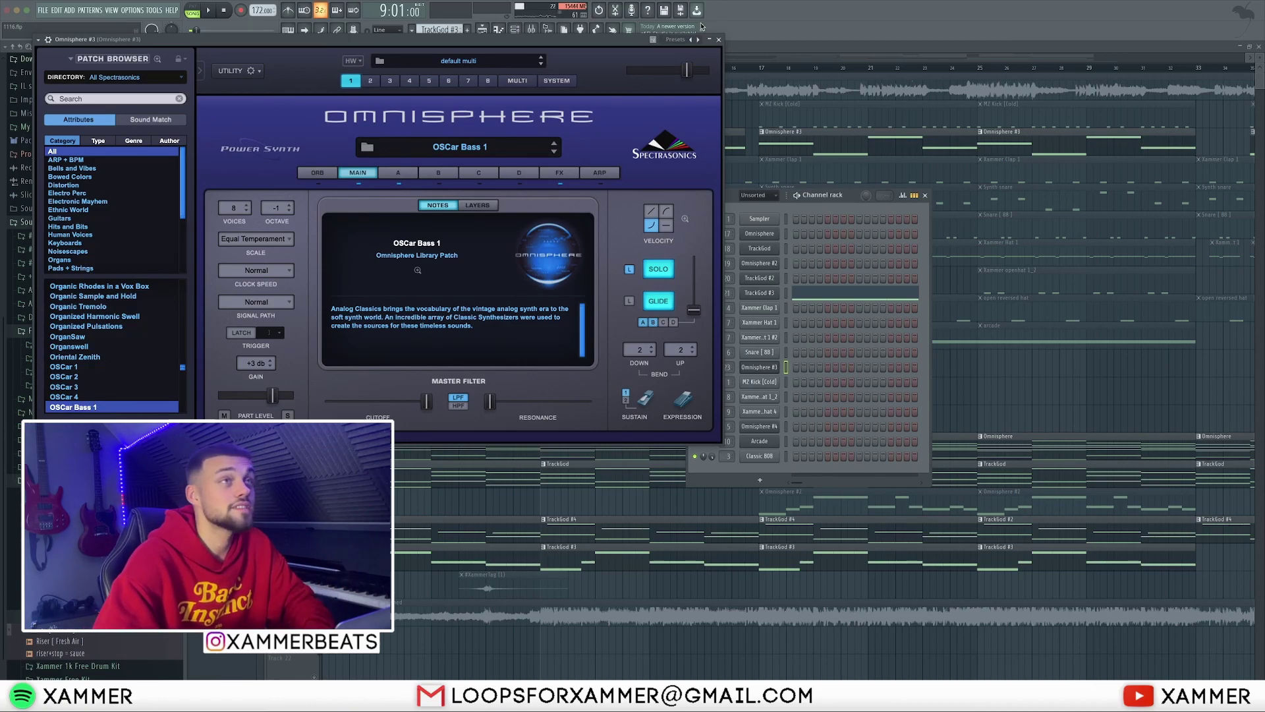
click(719, 39)
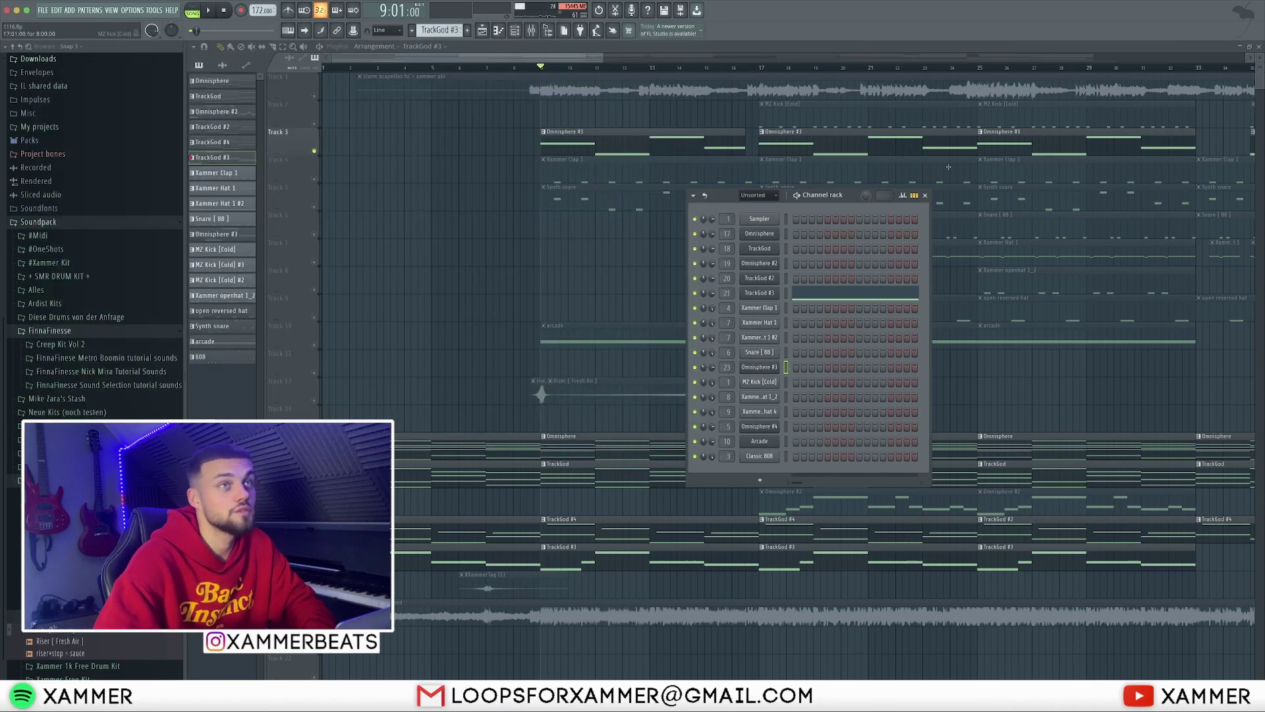
click(925, 195)
- Play the arrangement from bar 9 with the Omnisphere #3 bass layer included
click(926, 341)
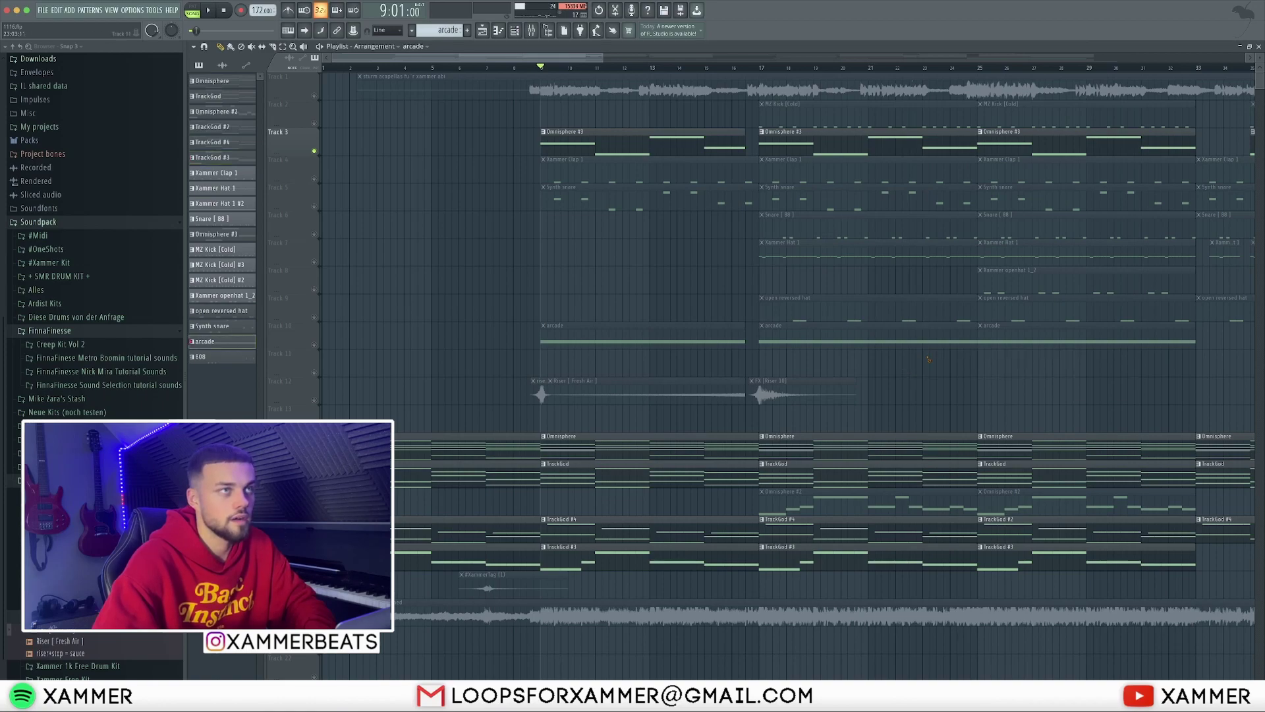
key(space)
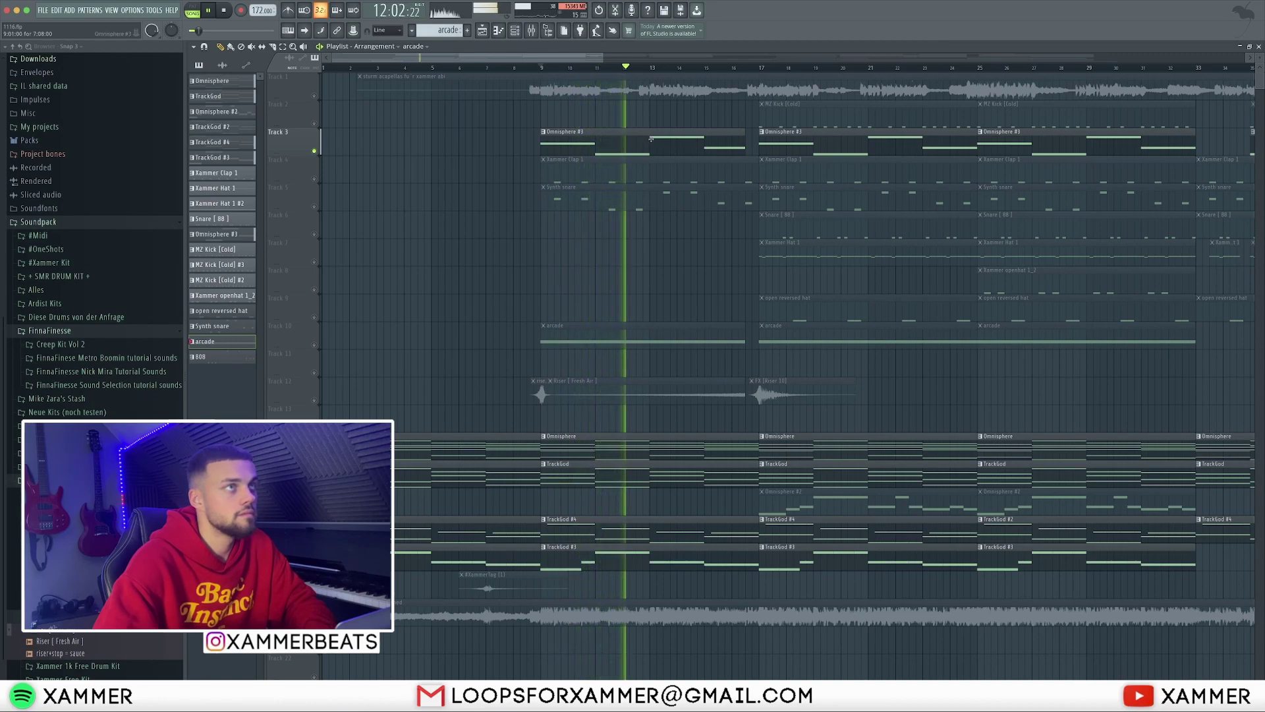
key(space)
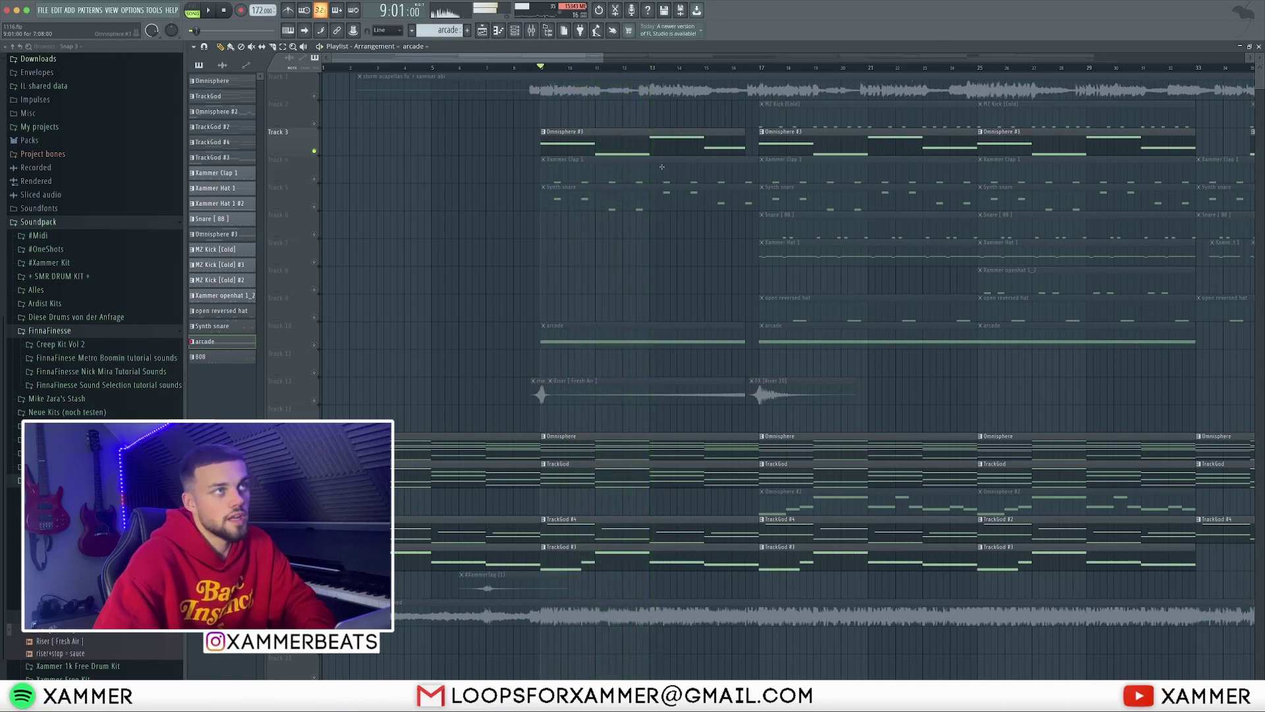
- Unmute the Xammer Clap 1 track and play the arrangement from bar 9
click(315, 179)
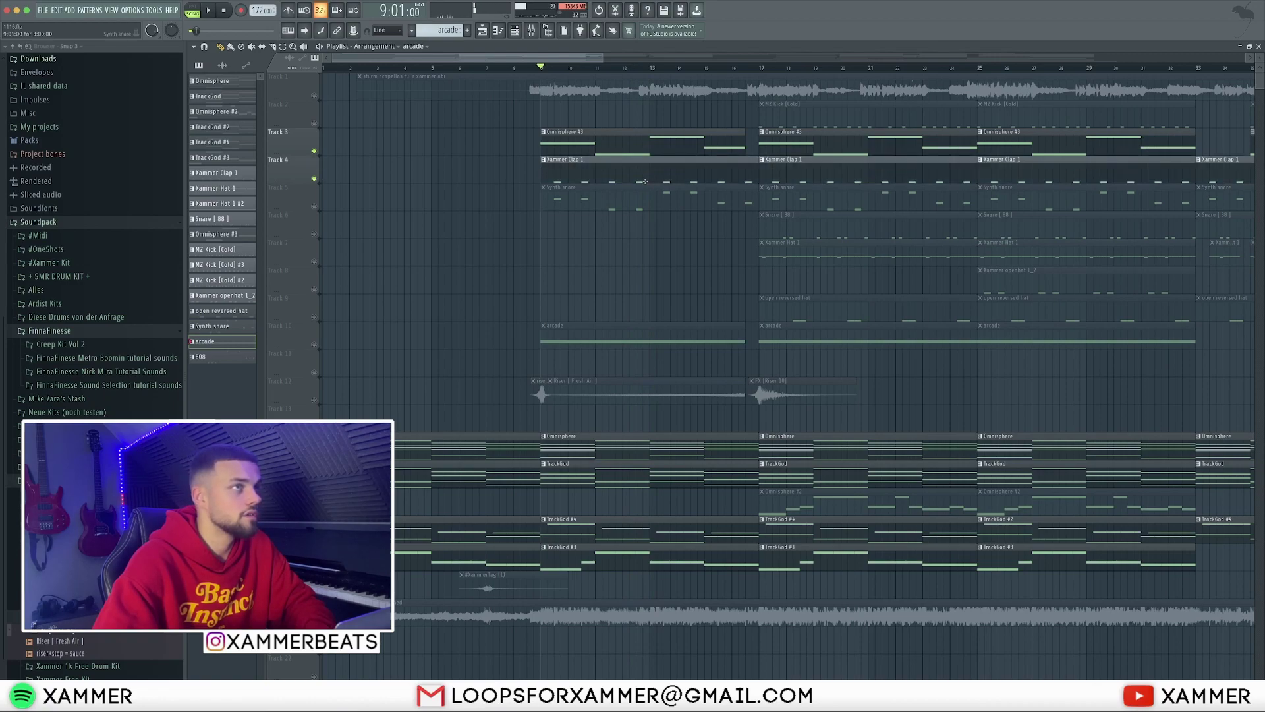
key(space)
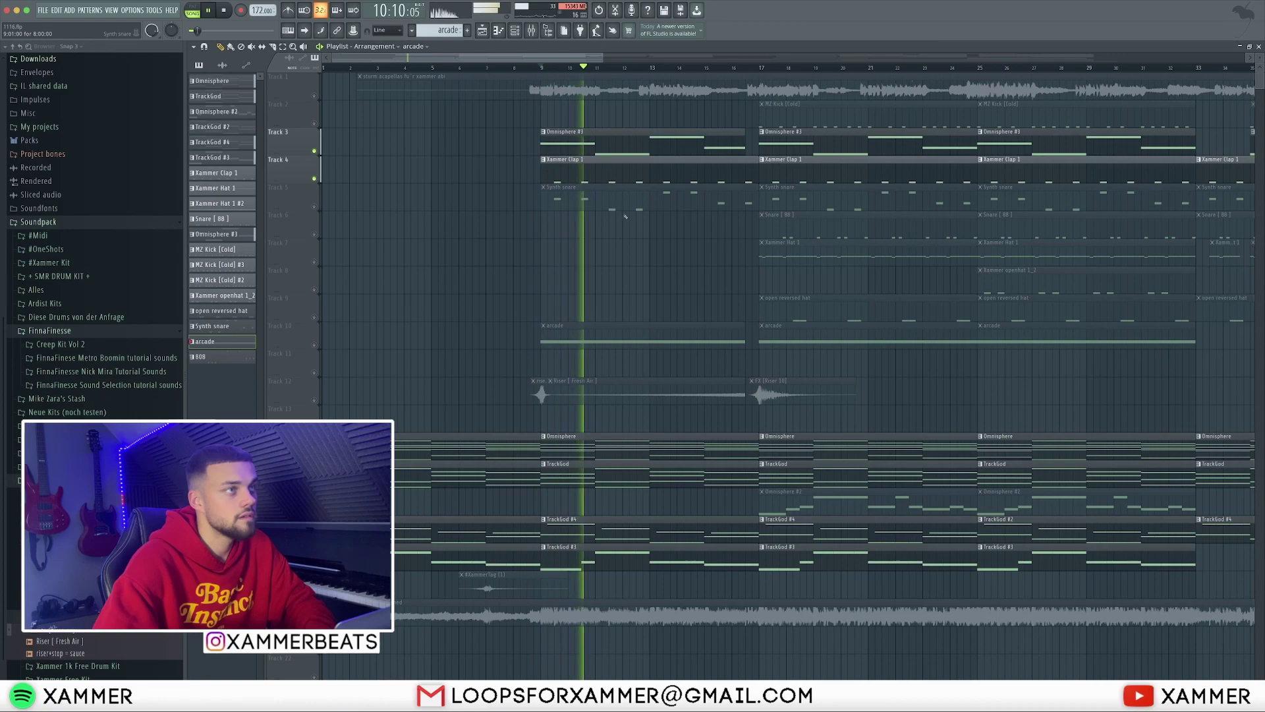
key(space)
- Unmute the Synth snare track, open its pattern in the piano roll and examine its Omnisphere #4 patch, Euroland Powerpluck 2
click(315, 206)
double_click(637, 207)
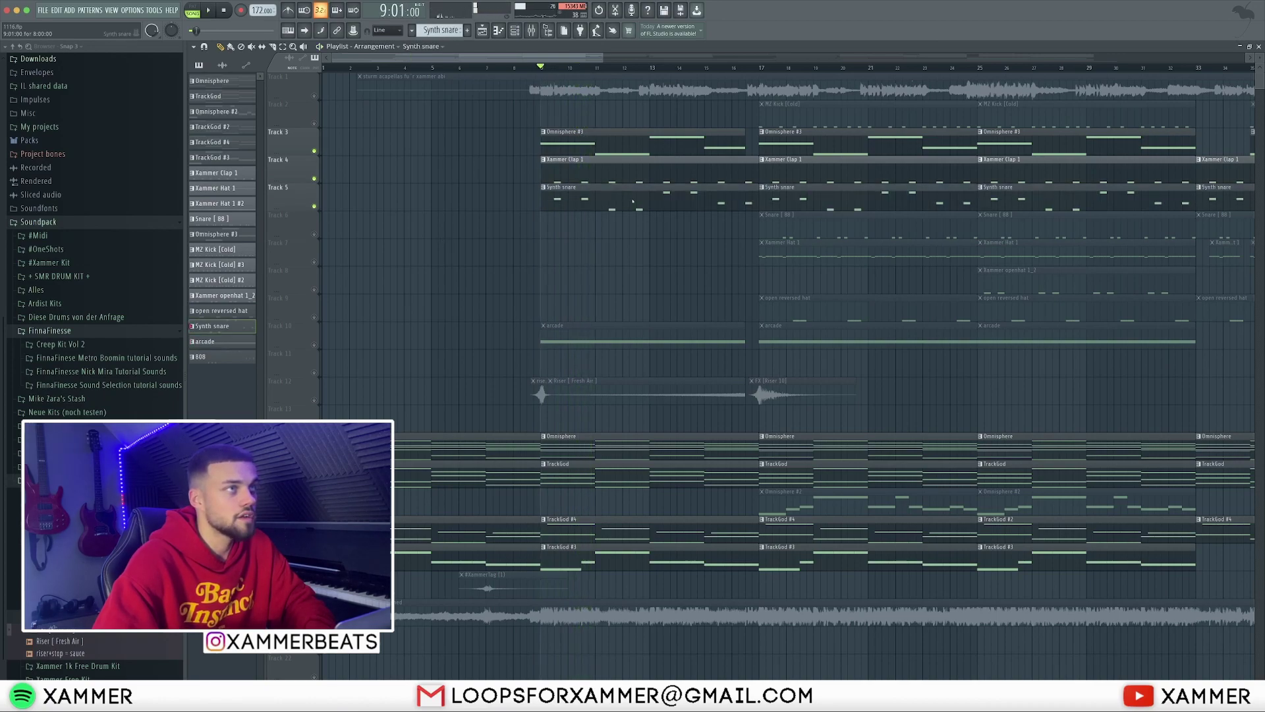
click(518, 34)
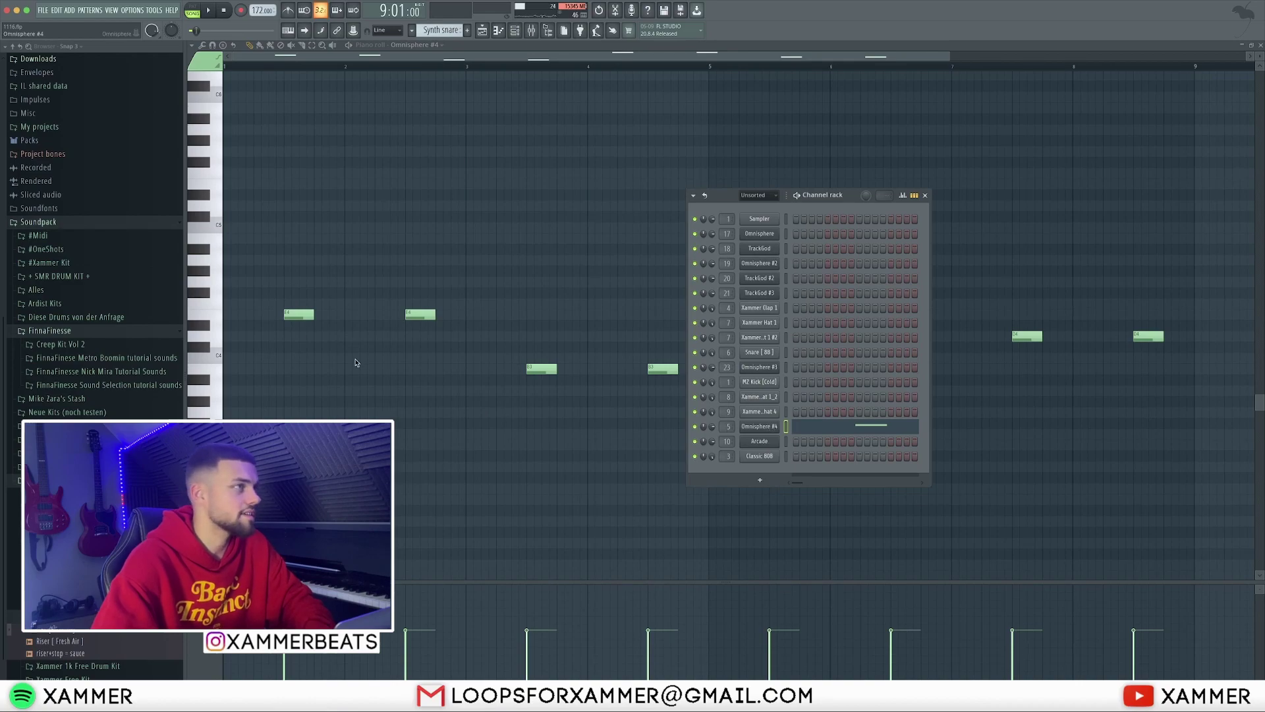
click(760, 426)
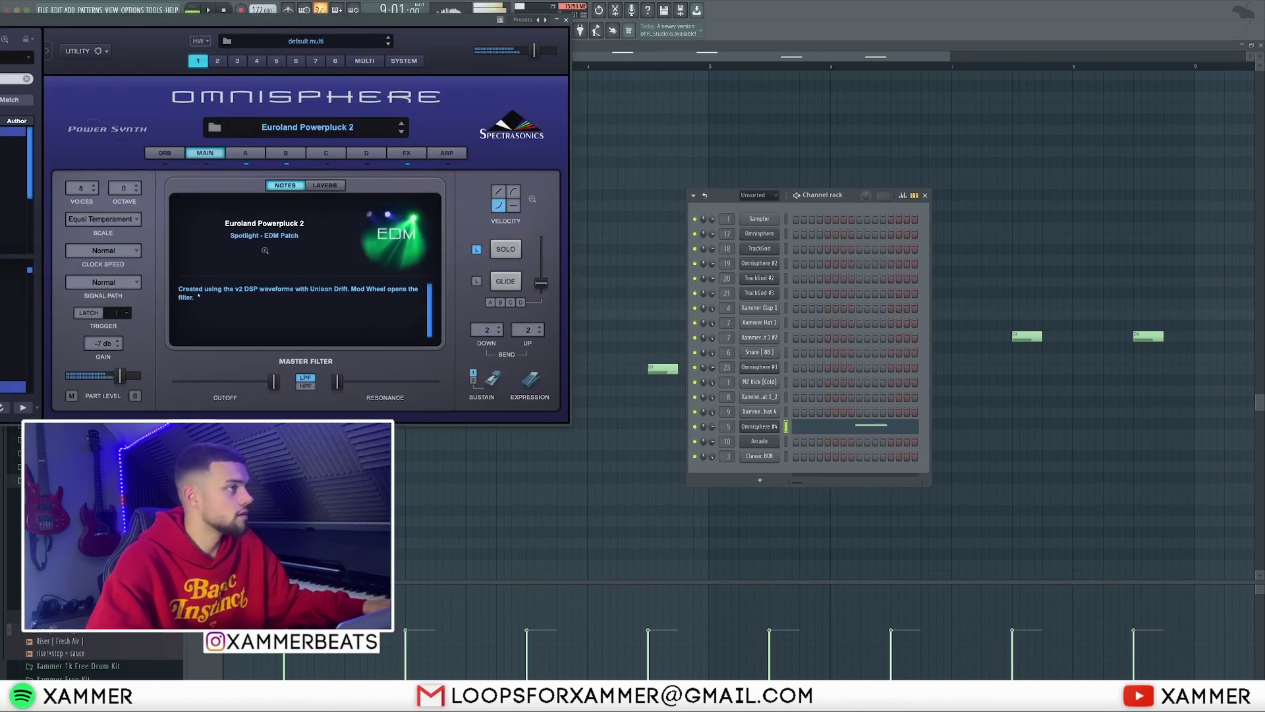
key(Escape)
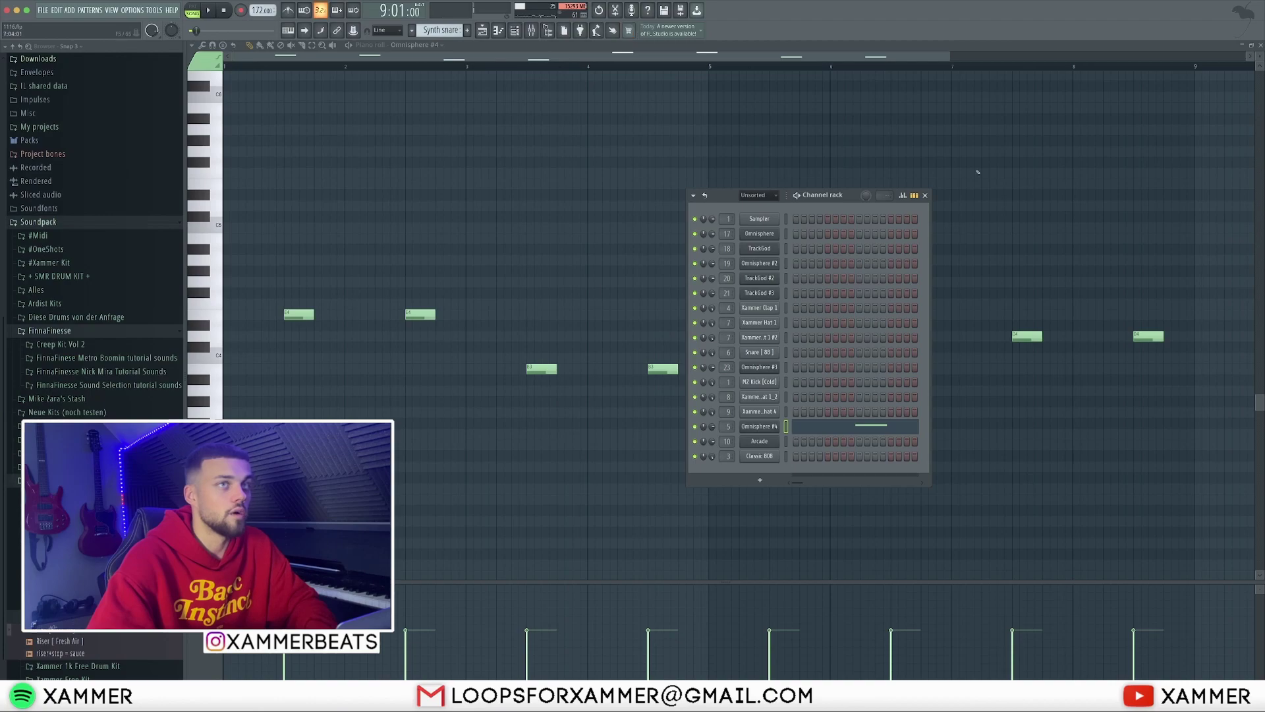
click(925, 196)
- Highlight all Synth snare notes in the piano roll, then play the layer with the other tracks in the playlist
drag(274, 170, 1187, 438)
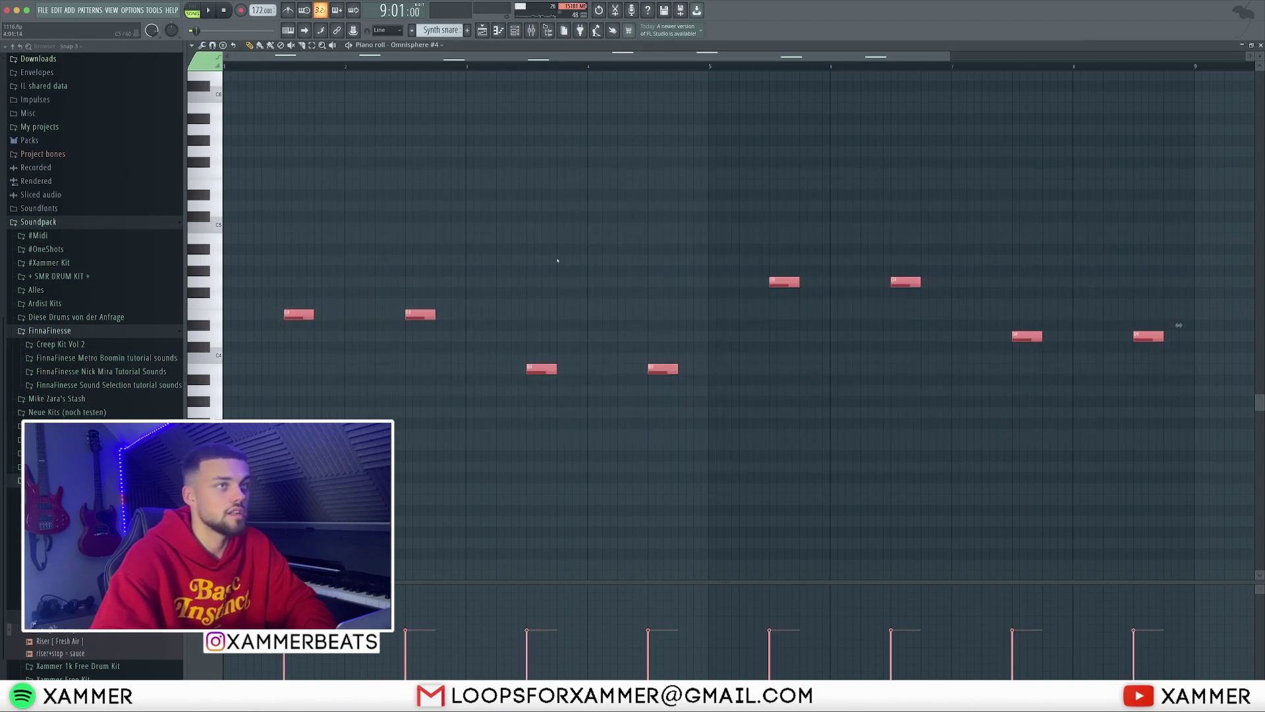
click(433, 341)
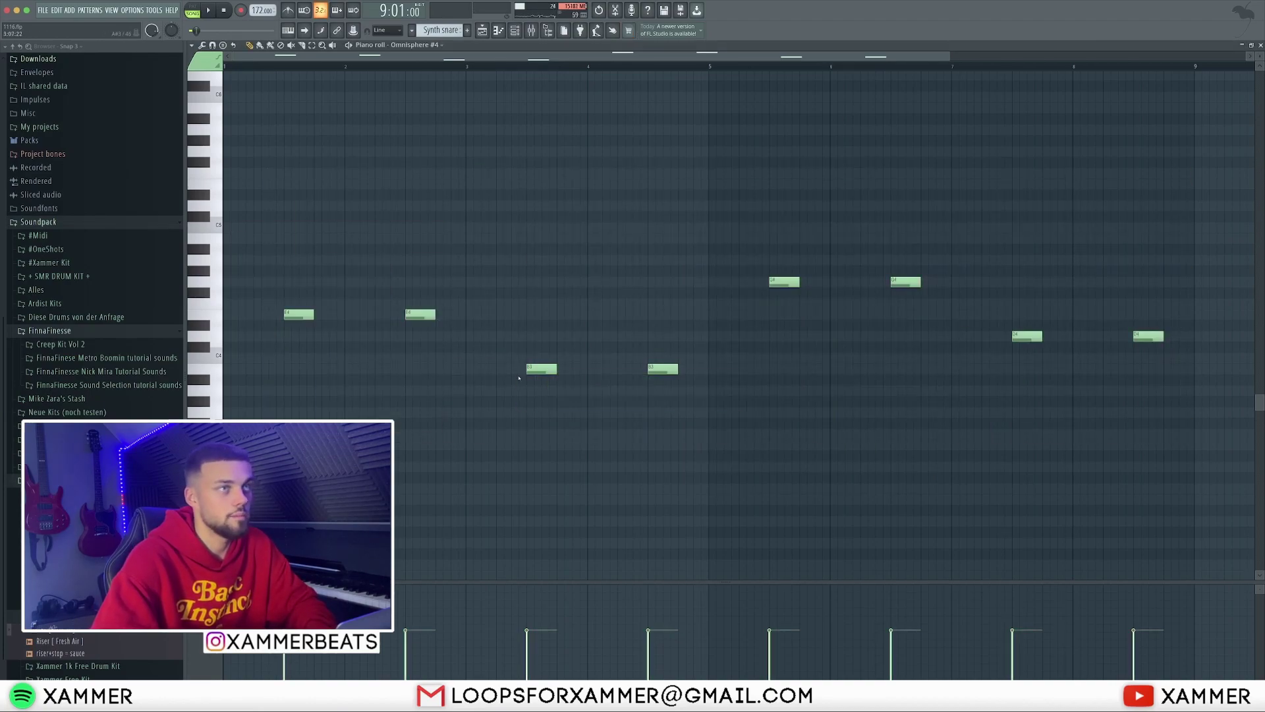
click(485, 33)
key(space)
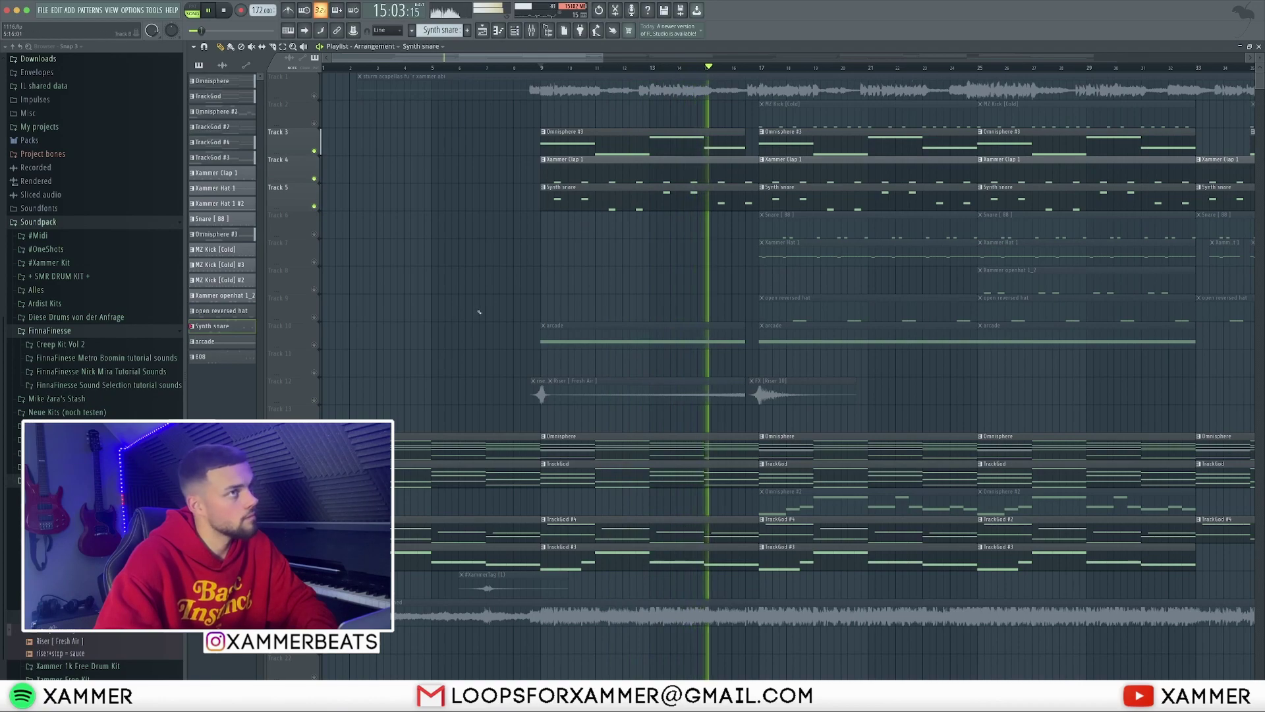
key(space)
- Unmute the arcade track and the riser effects track, and play them with the other layers from bar 9
click(314, 345)
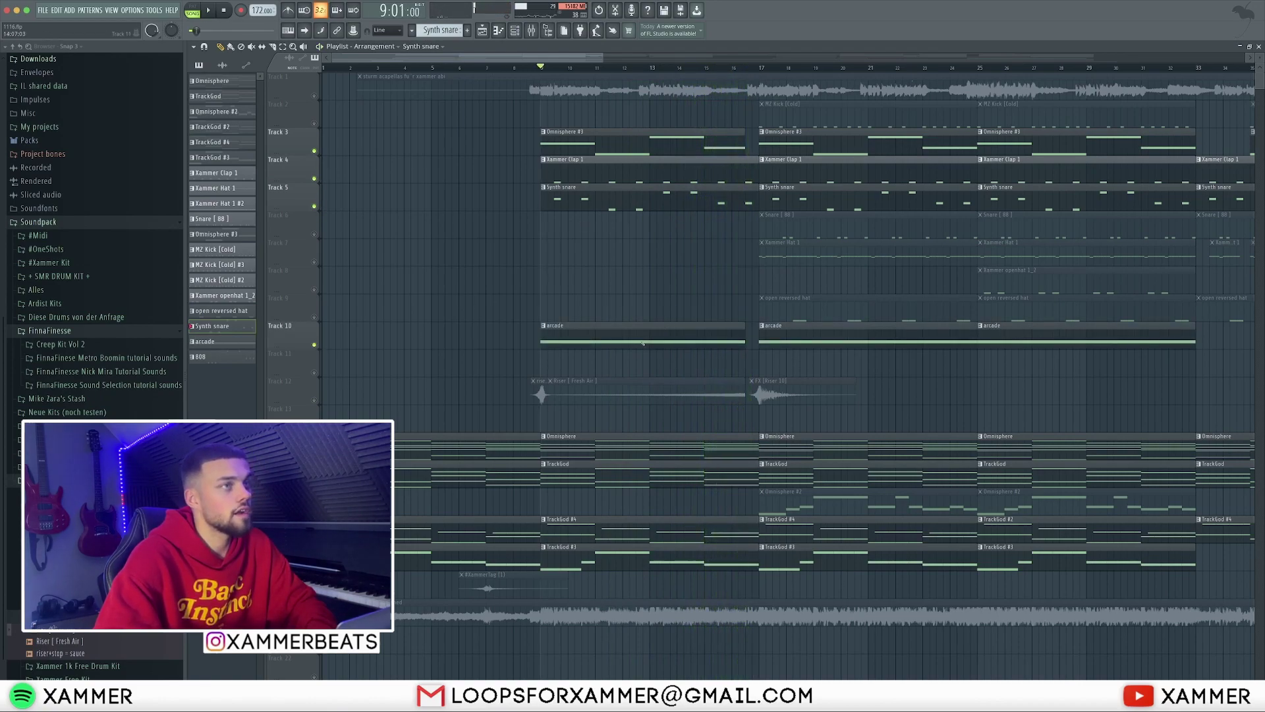
click(314, 400)
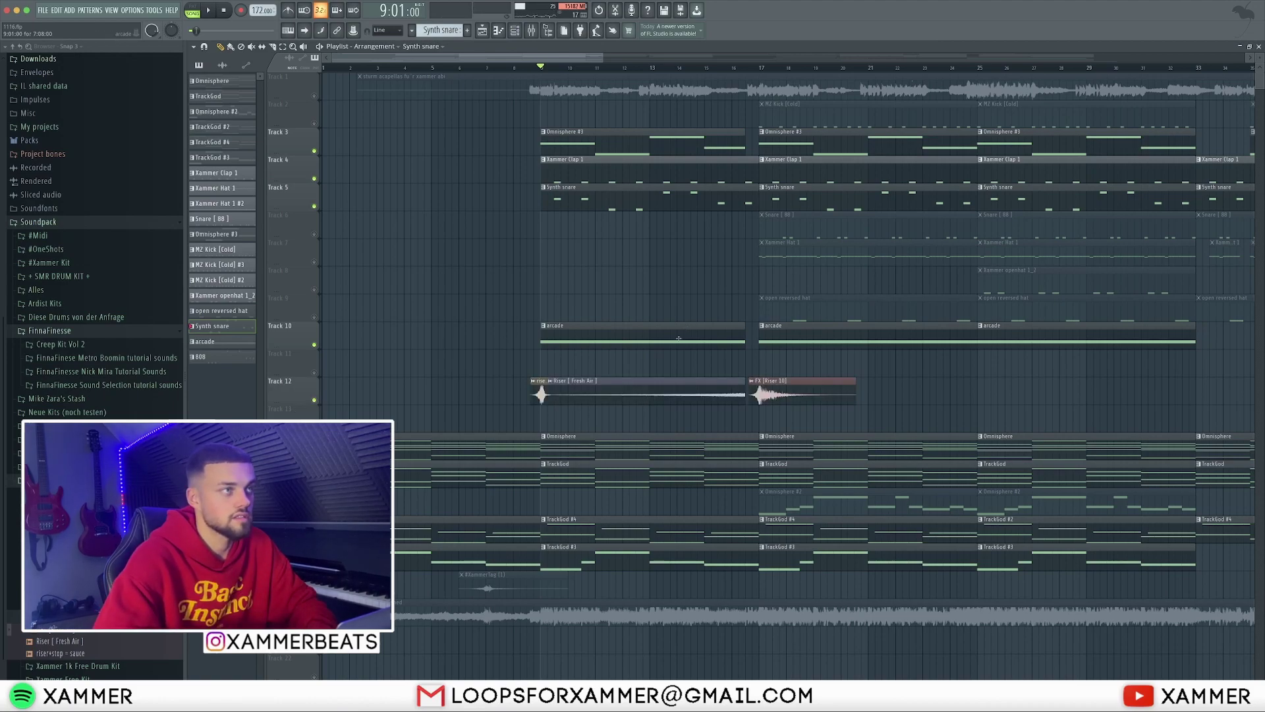
key(space)
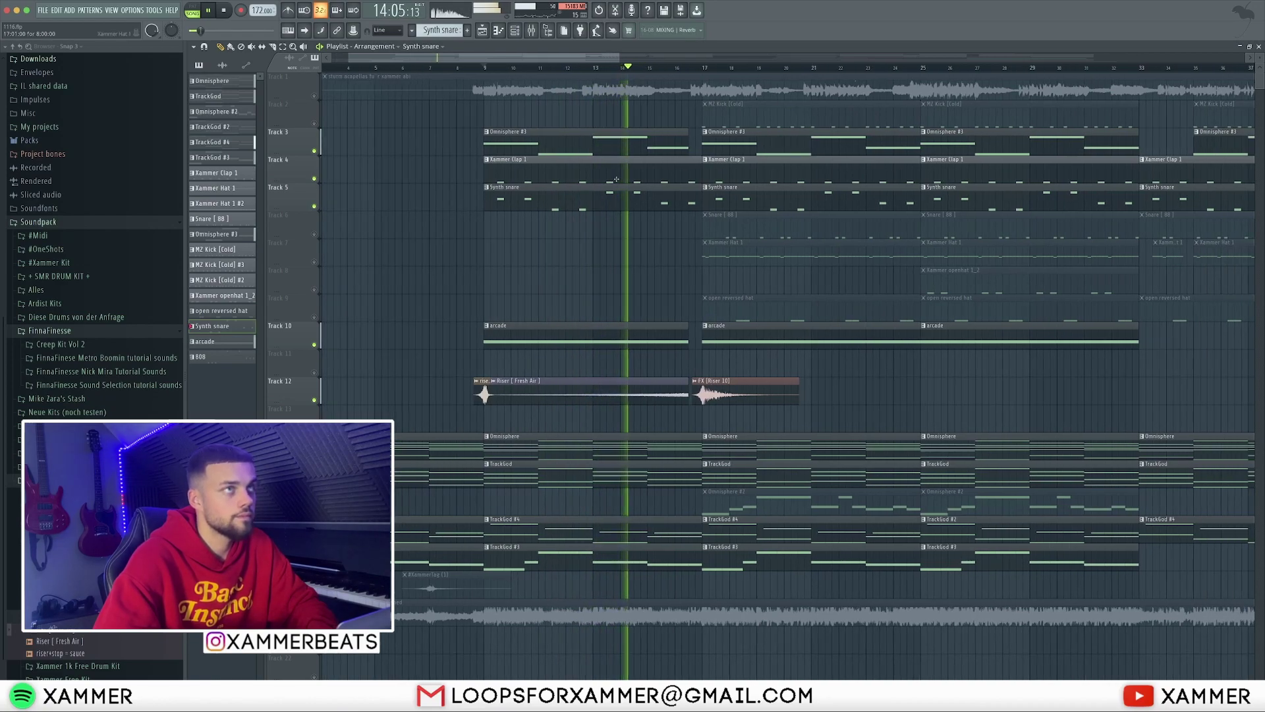
key(space)
- Unmute the Xammer Hat 1 track and open its pattern from bar 17 in the piano roll
click(314, 123)
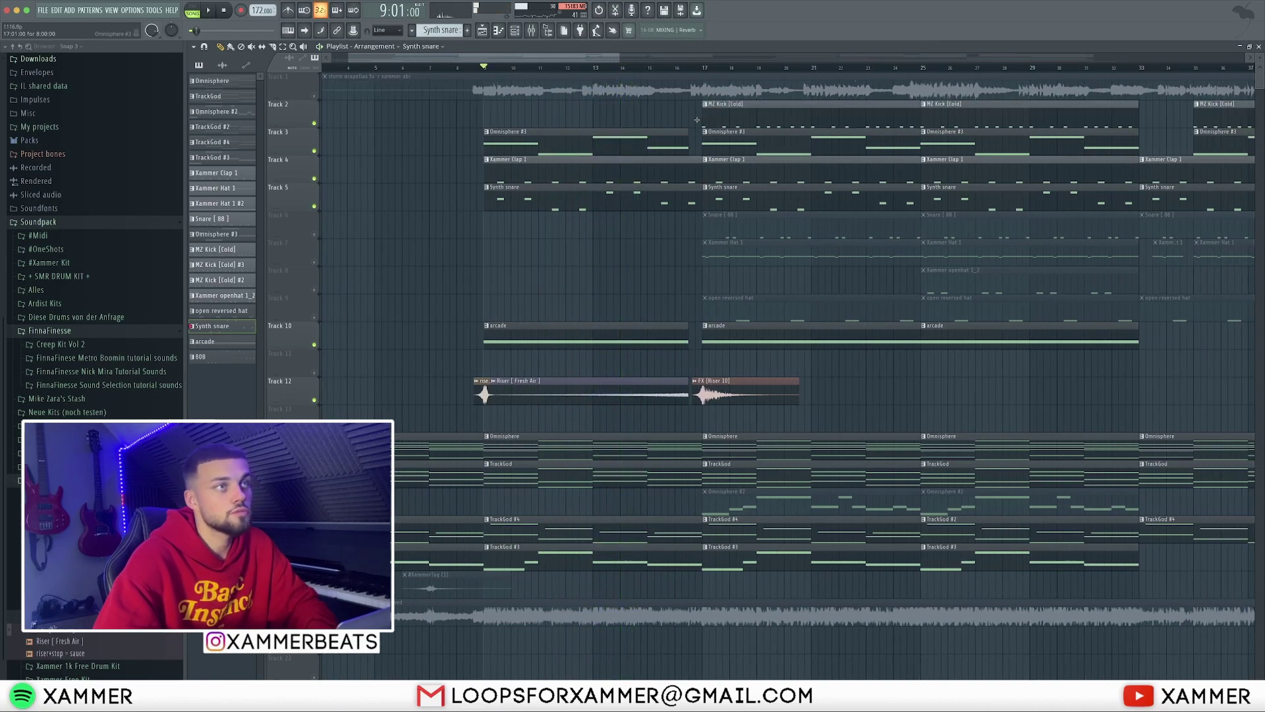
click(315, 124)
click(315, 263)
click(757, 246)
double_click(756, 249)
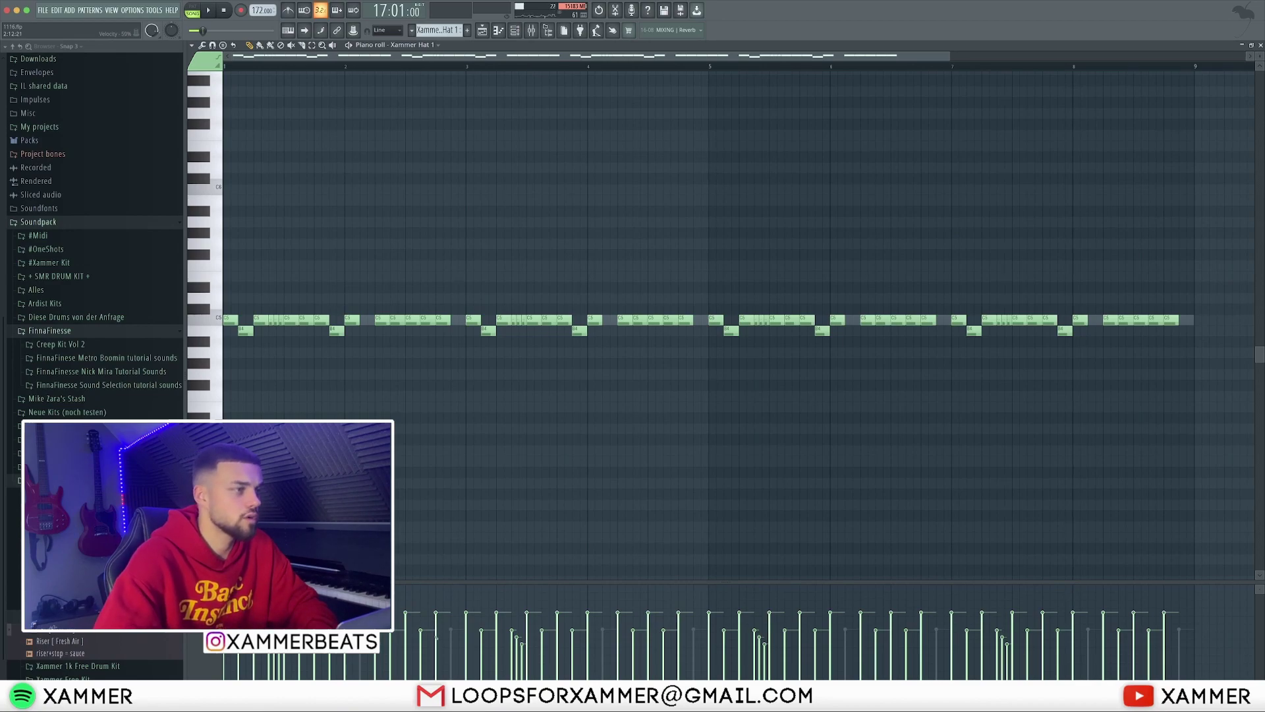
- Examine the Xammer Hat 1 pattern's lower-pitched hits and fast rolls, highlighting the first roll near the pattern's start
scroll(432, 316, right, 2)
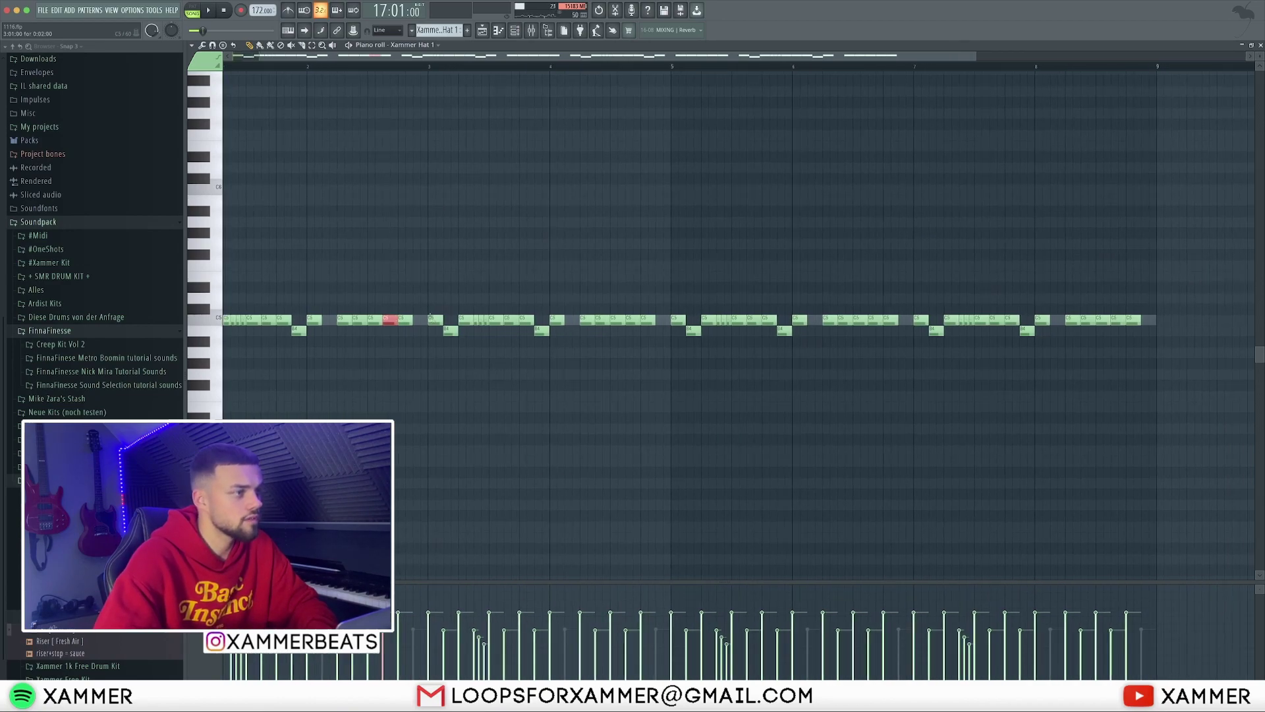
scroll(430, 317, left, 1)
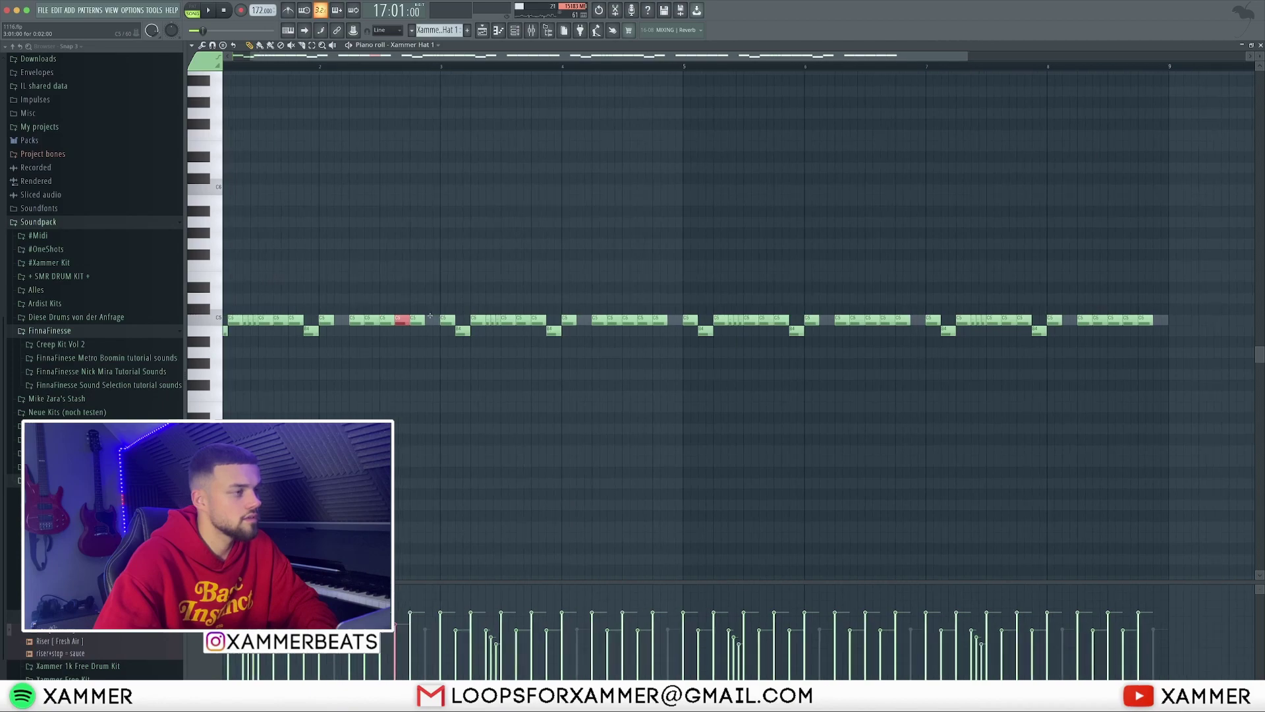
scroll(430, 317, left, 1)
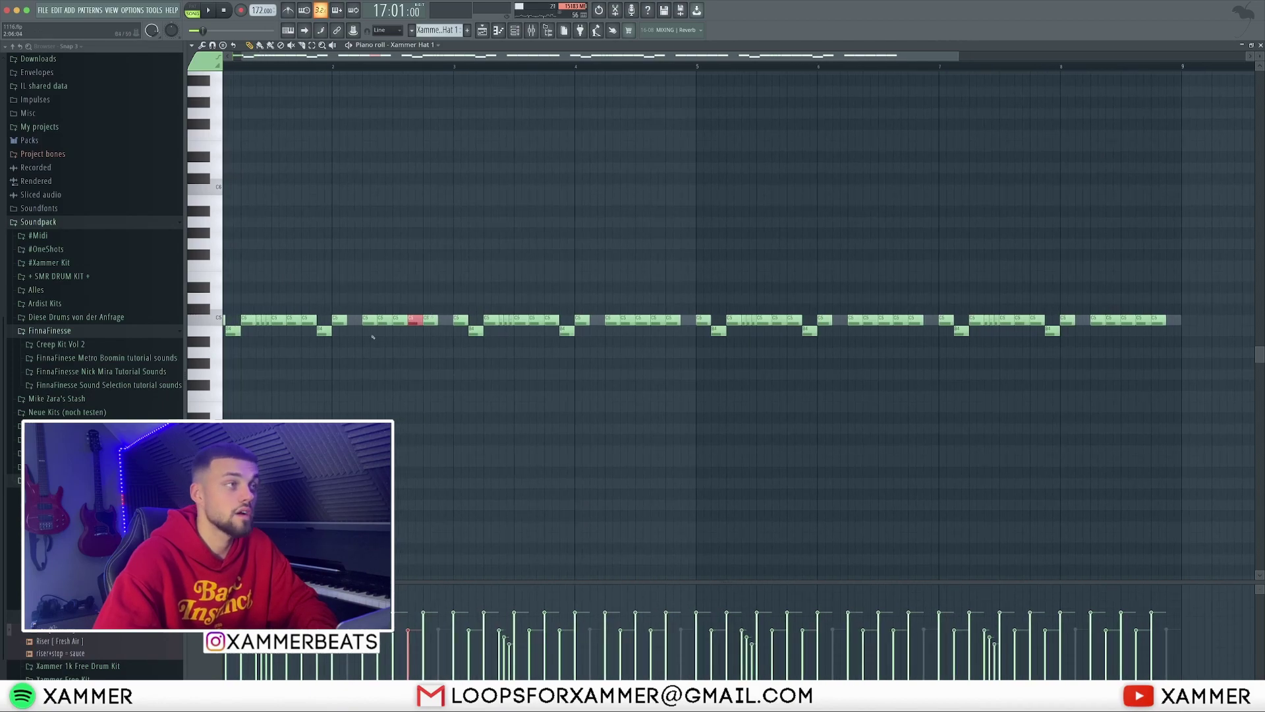
scroll(373, 337, left, 1)
scroll(373, 337, down, 1)
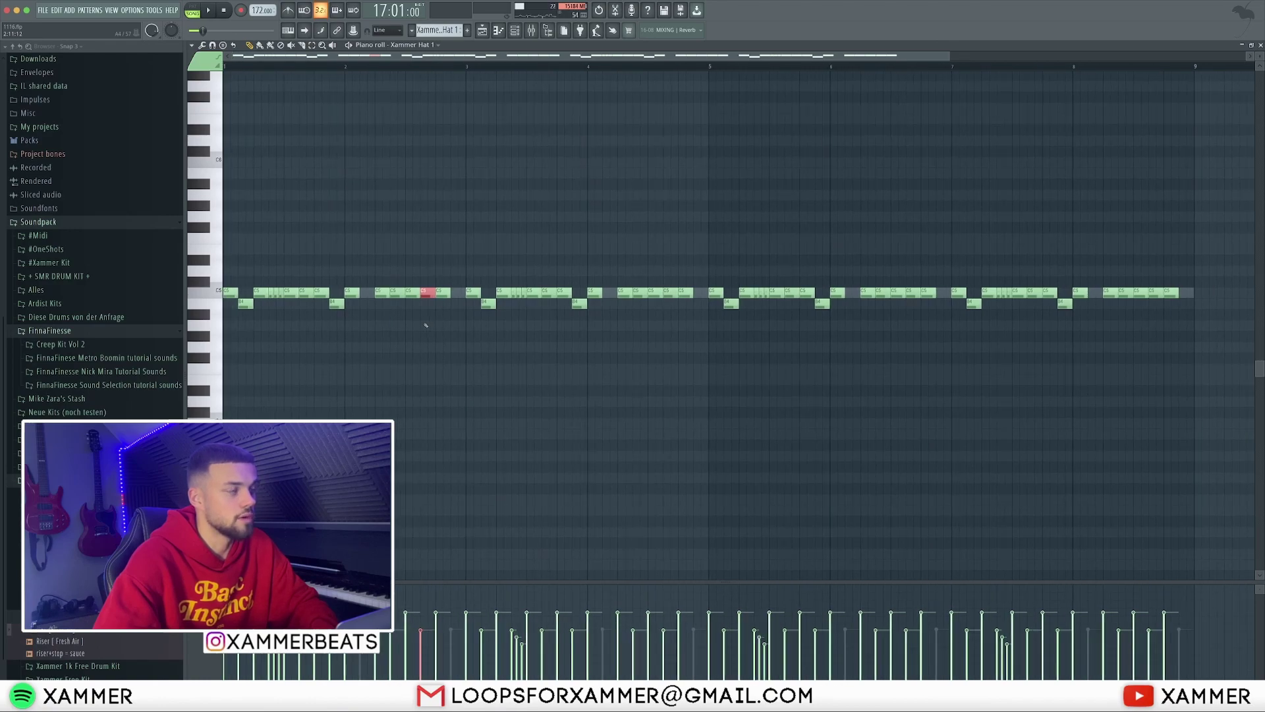
scroll(395, 278, up, 1)
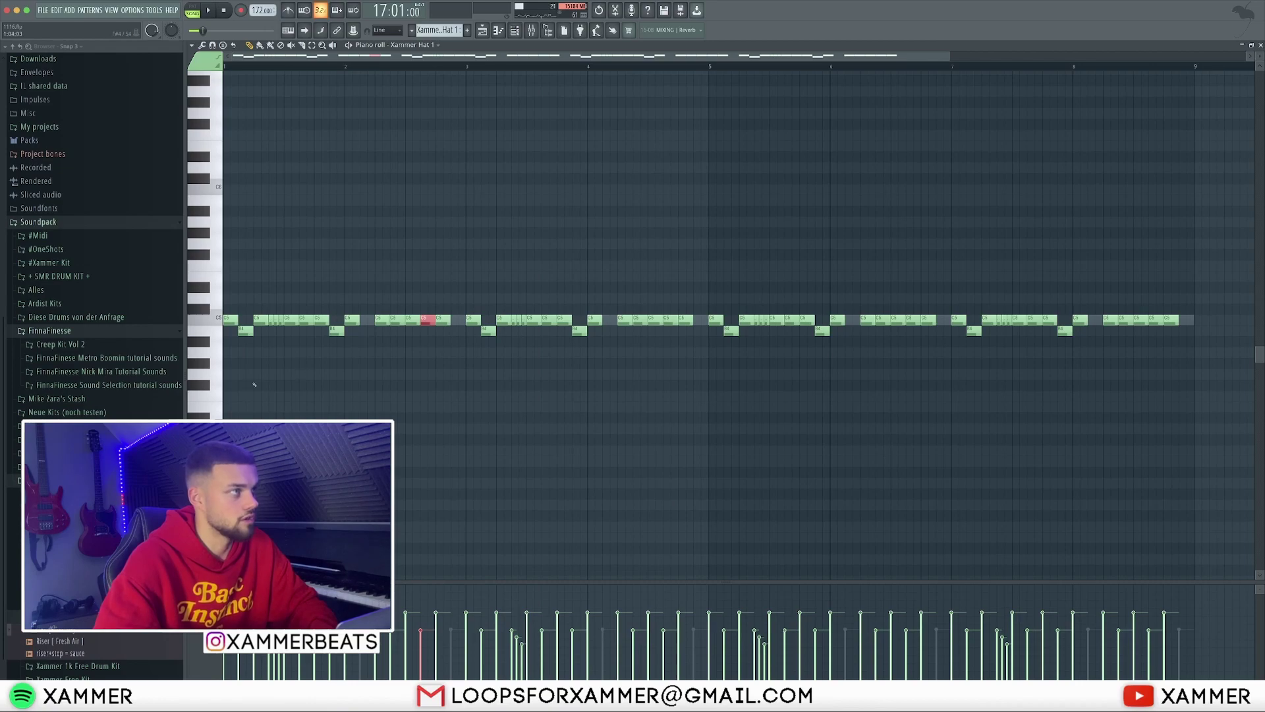
scroll(220, 327, up, 3)
drag(290, 316, 324, 327)
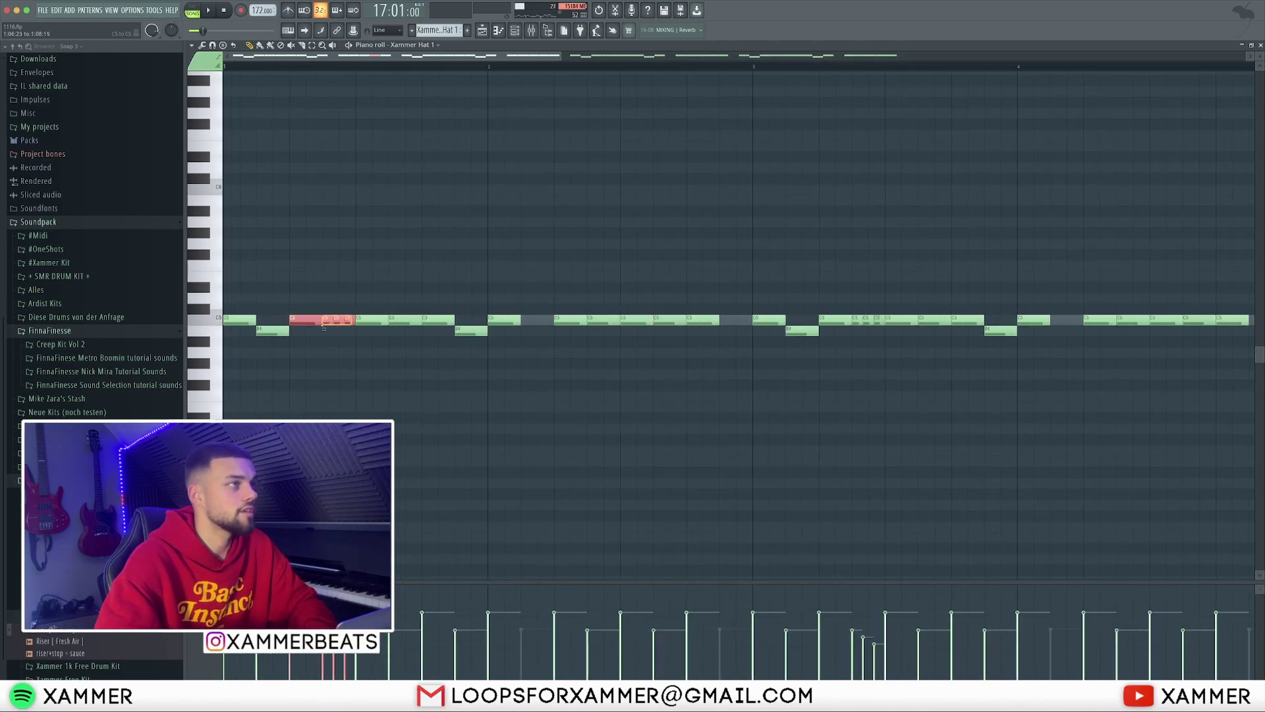
scroll(540, 333, down, 3)
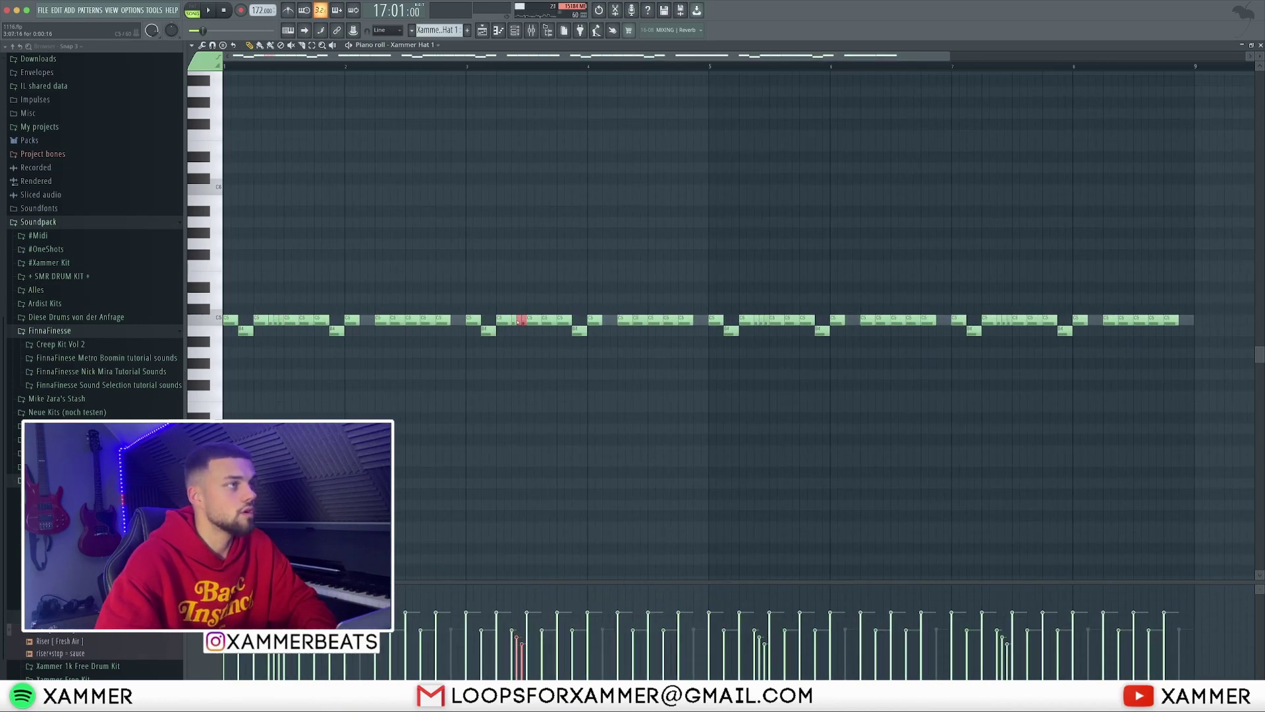
drag(388, 346, 227, 325)
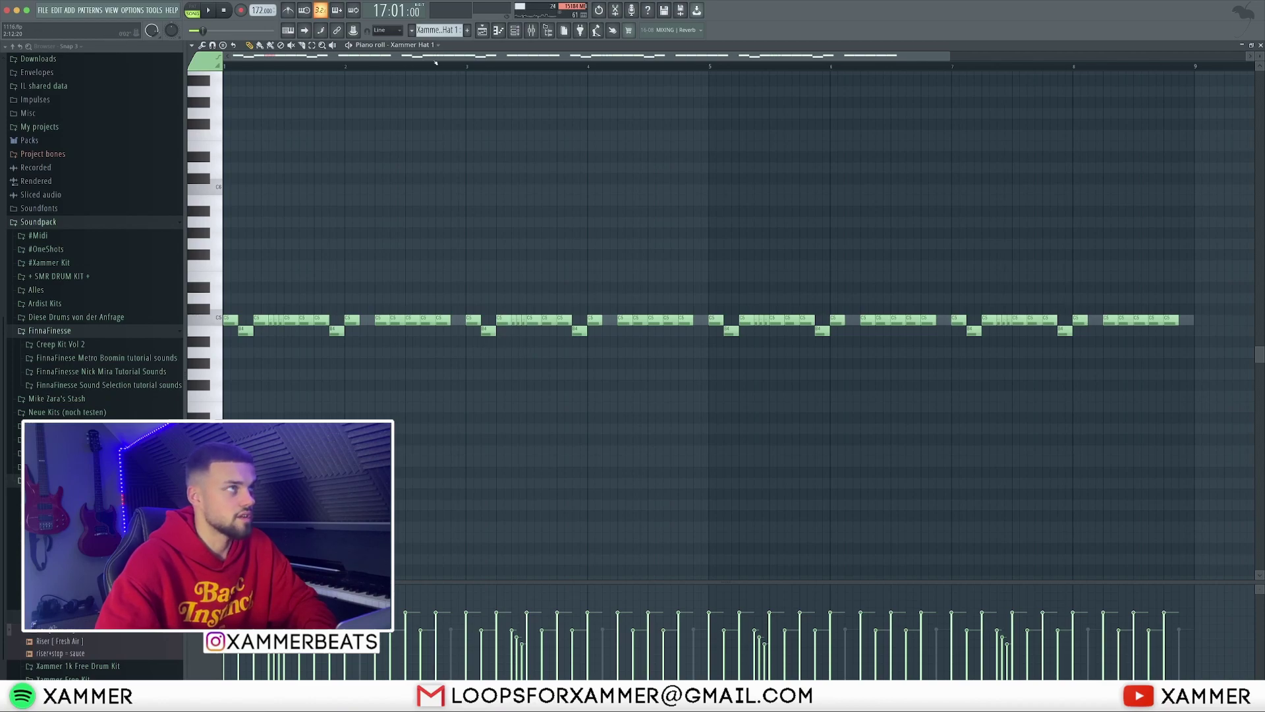
- Switch the piano roll to the Xammer Hat 1 #2 channel to view its notes
click(395, 44)
click(435, 242)
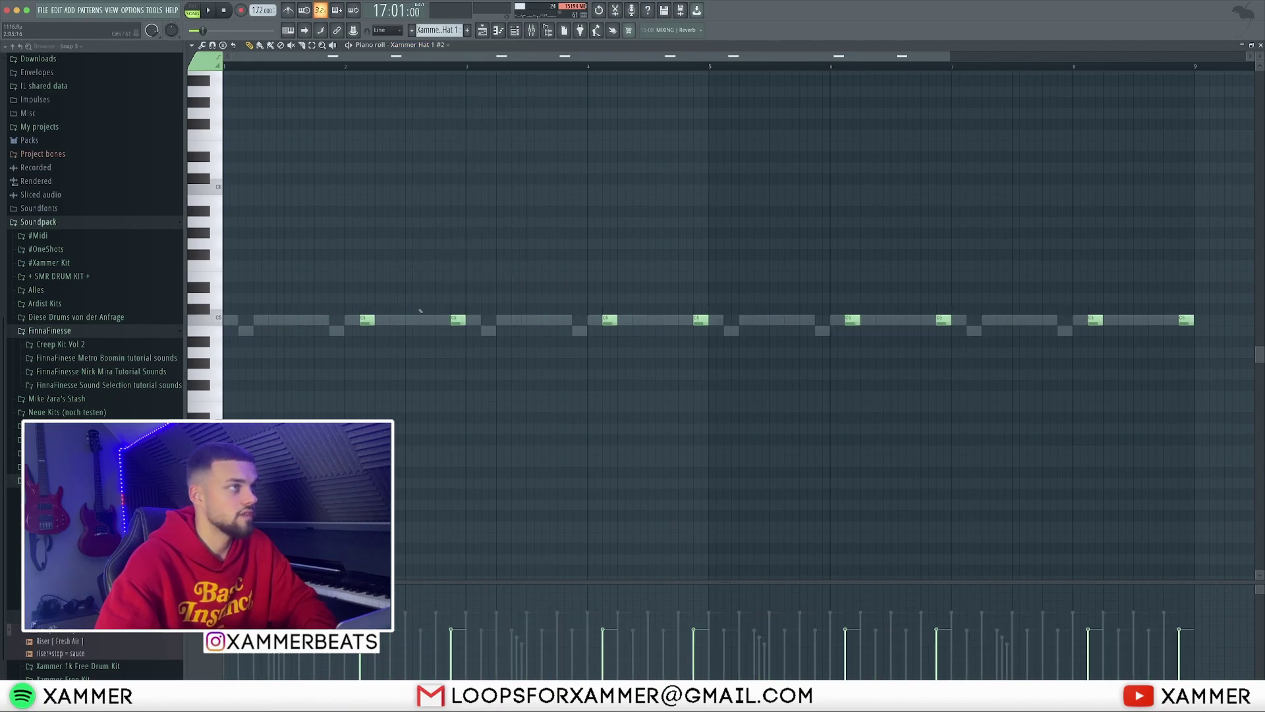
- Highlight all Xammer Hat 1 #2 notes, and play the arrangement with both hi-hat layers from bar 17
drag(1220, 360, 366, 244)
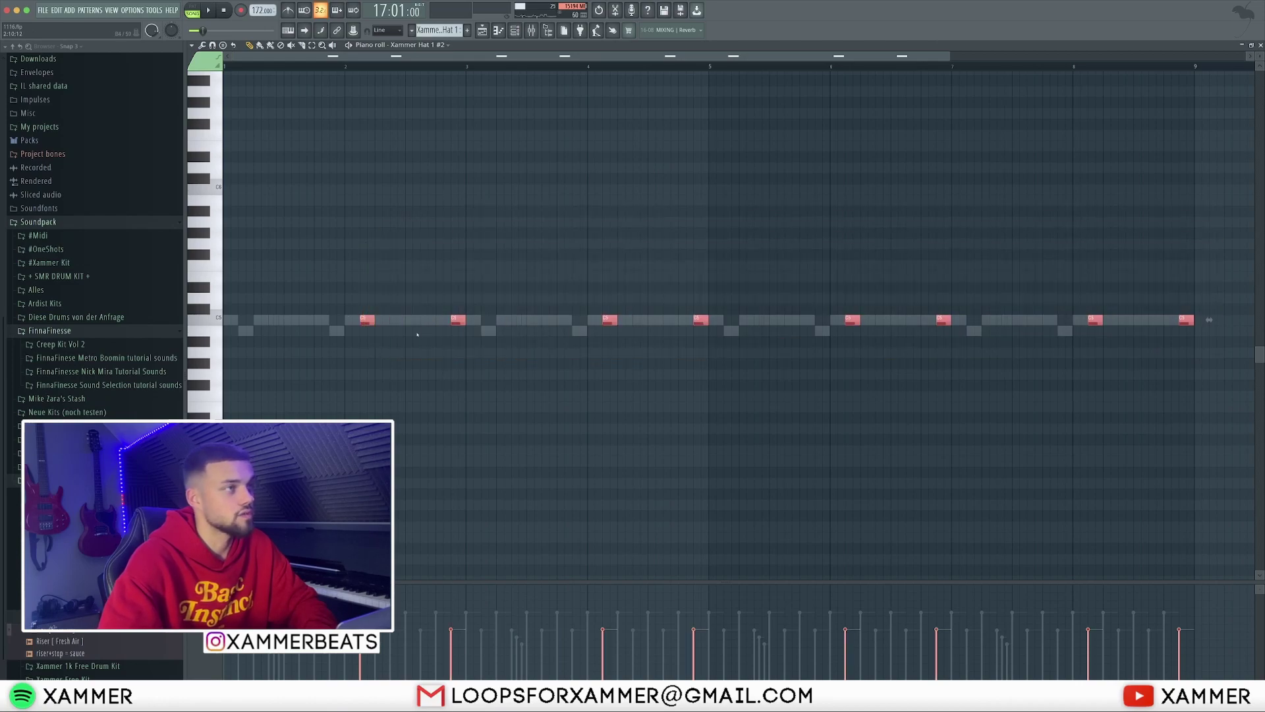
key(F5)
scroll(742, 359, right, 3)
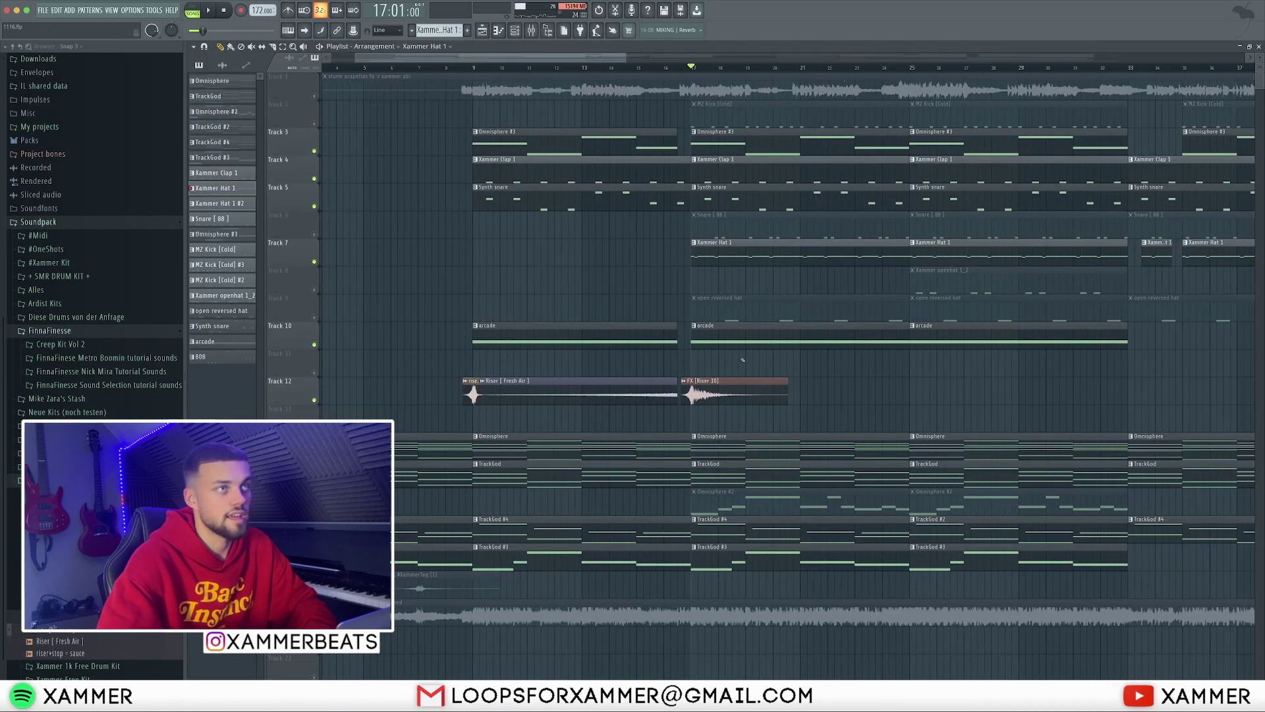
key(space)
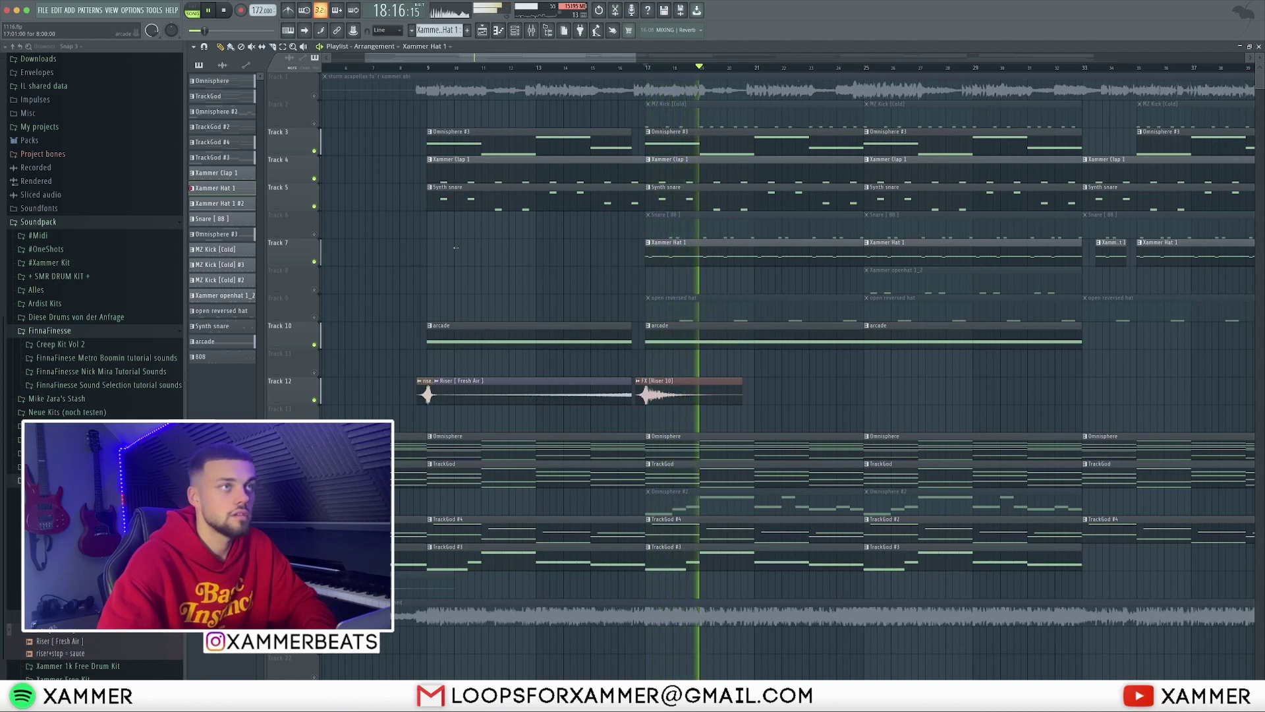
scroll(680, 252, right, 1)
scroll(659, 254, up, 2)
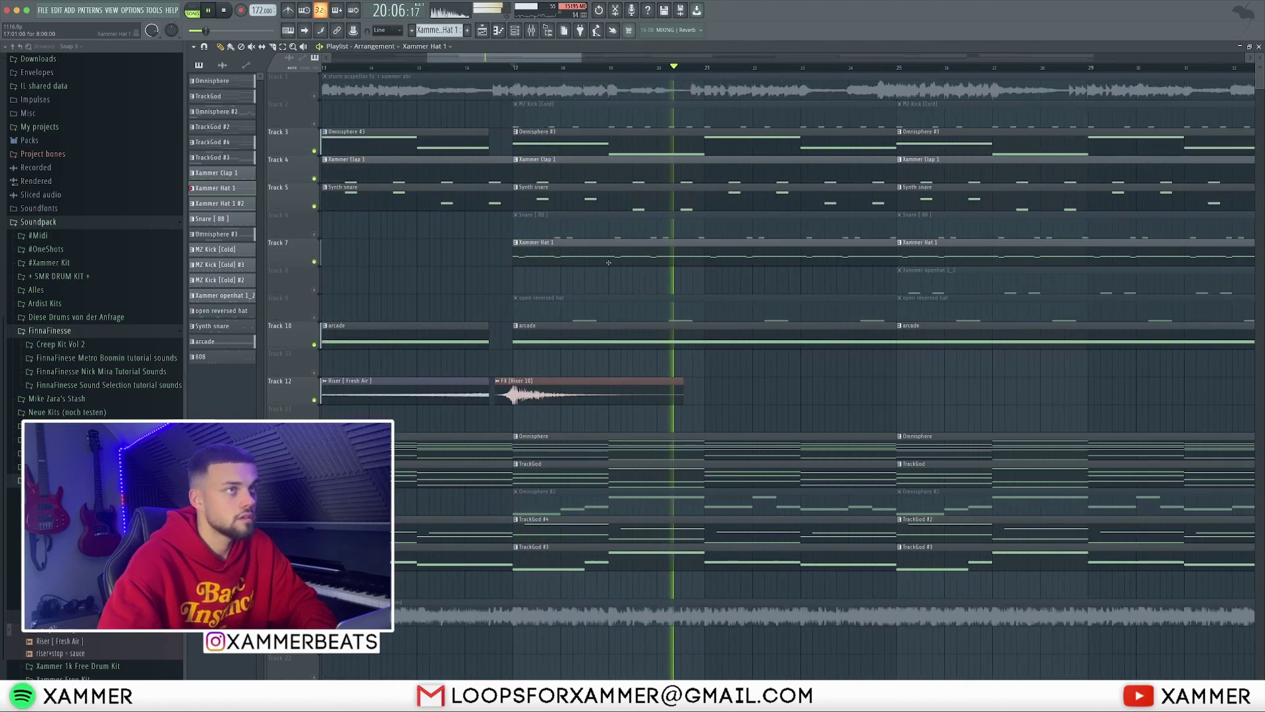
key(space)
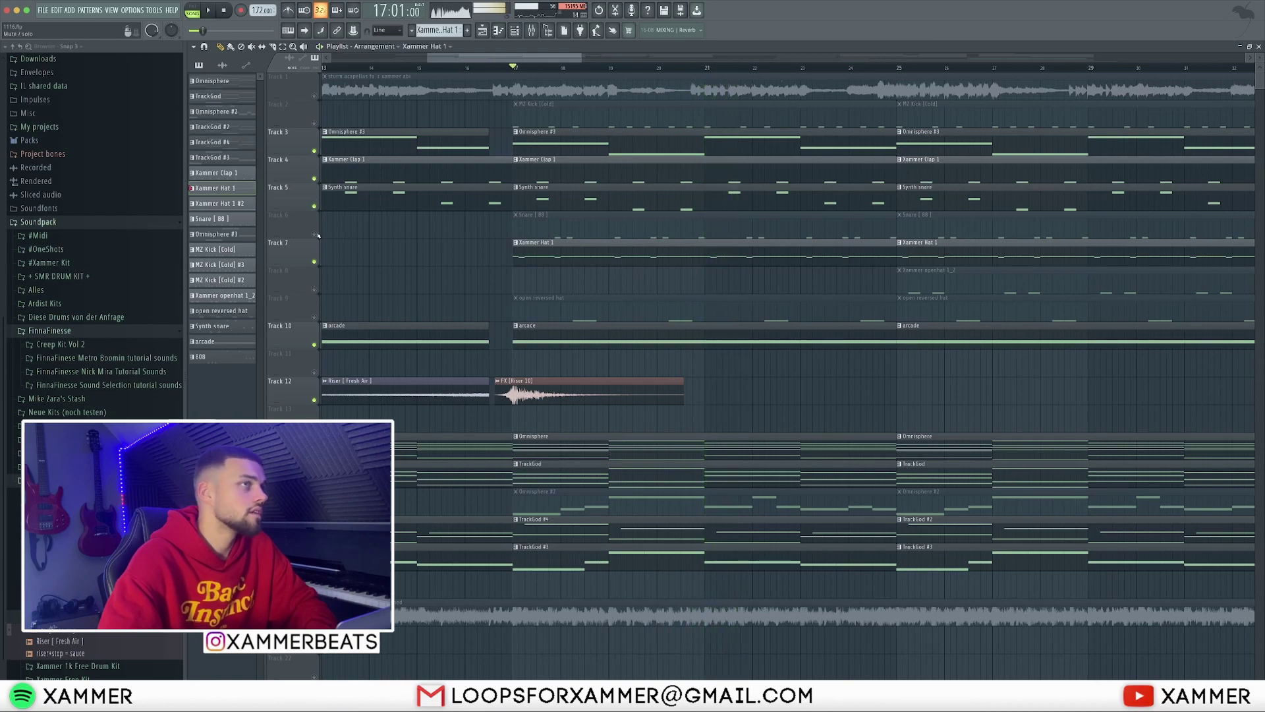
- Unmute the Snare [ 88 ] track, open its pattern in the piano roll and highlight the hit at the end of bar 4
click(314, 234)
double_click(520, 224)
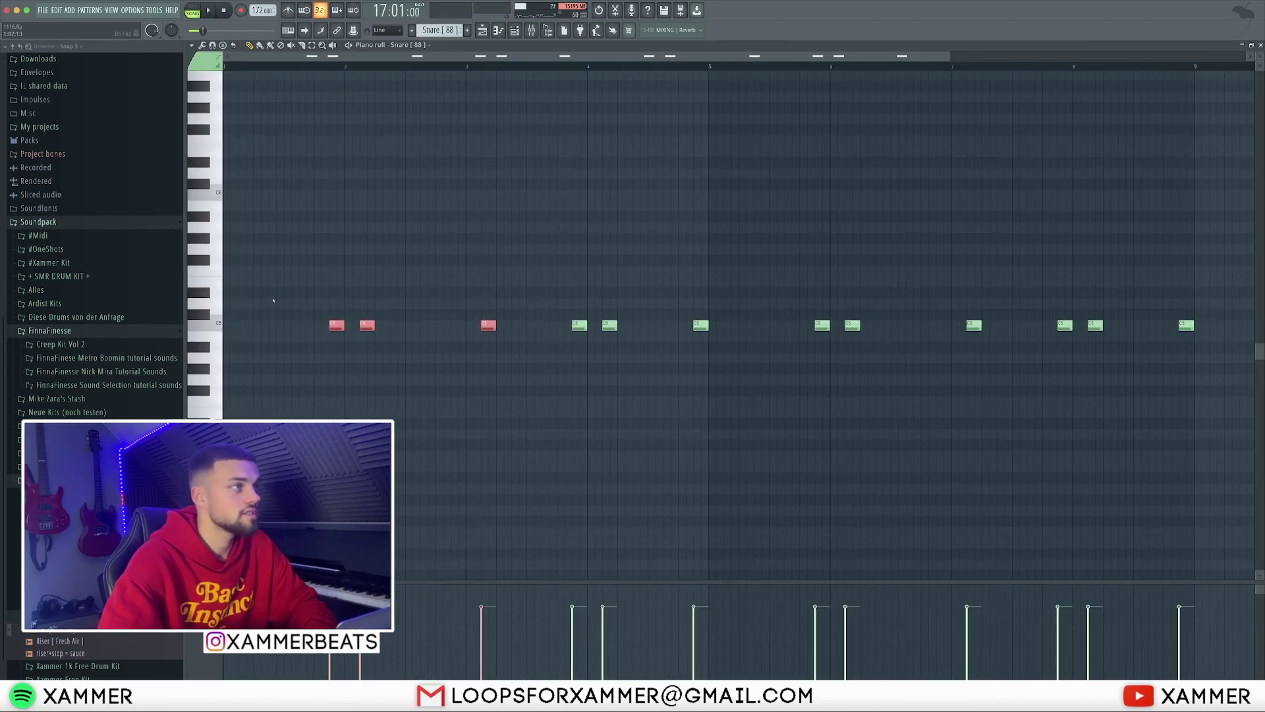
click(700, 325)
key(shift+Right)
key(shift+Right)
key(shift+Right)
key(shift+Left)
key(shift+Left)
key(shift+Left)
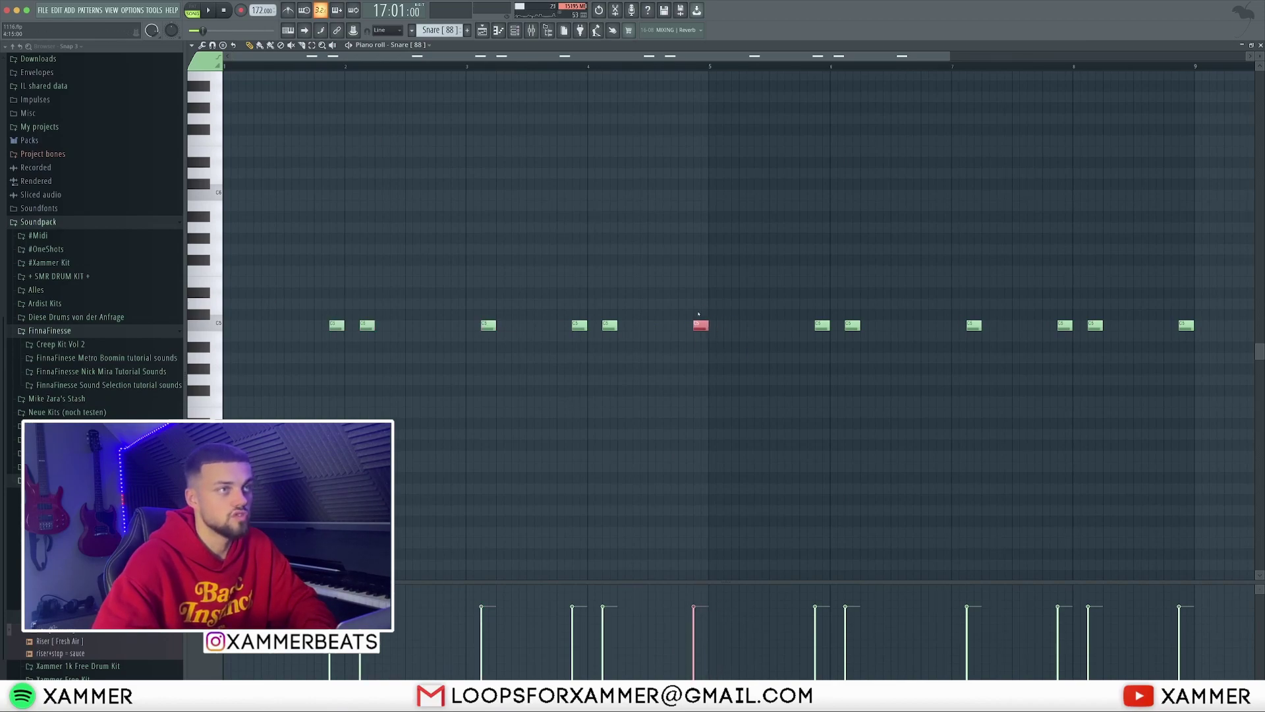
- Try to duplicate the first four bars of snare hits over the last four bars of the pattern
drag(715, 340, 281, 292)
key(ctrl+b)
key(shift+Right)
key(shift+Right)
key(shift+Right)
key(shift+Right)
key(shift+Right)
key(shift+Right)
key(shift+Right)
key(shift+Right)
key(shift+Right)
key(shift+Right)
key(shift+Right)
key(shift+Right)
key(shift+Right)
key(shift+Right)
key(shift+Right)
key(shift+Right)
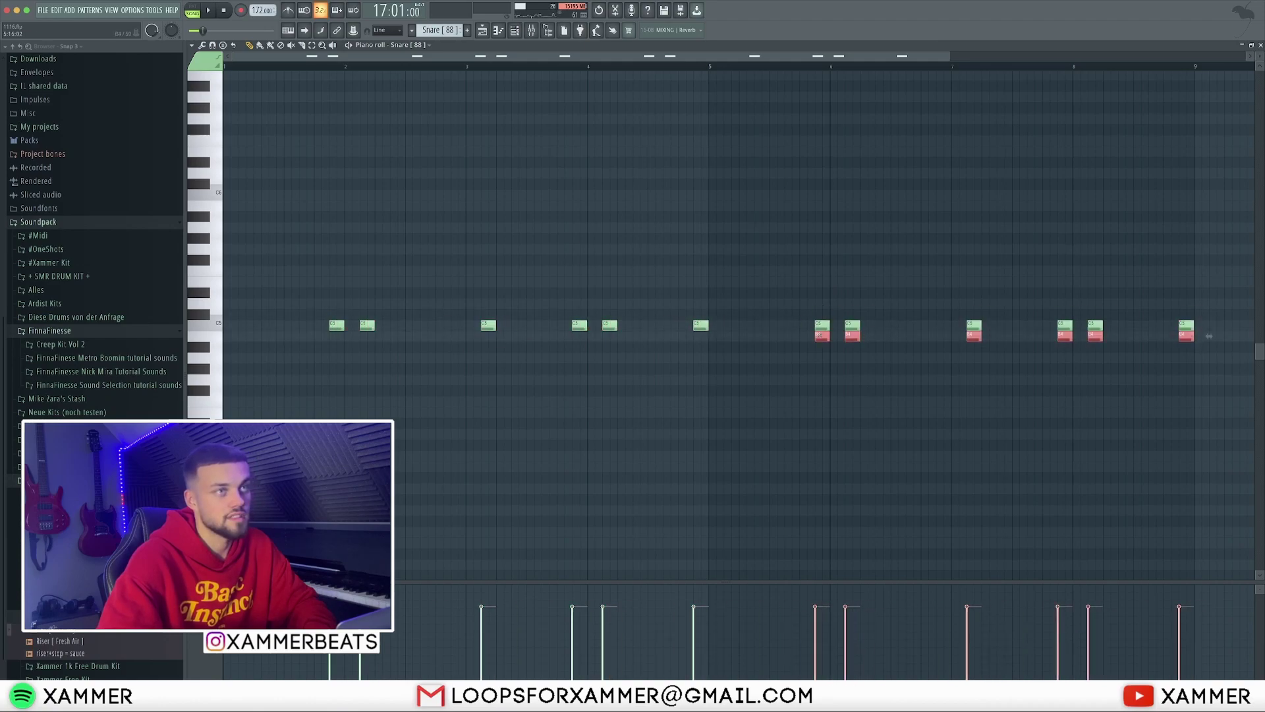
- Examine the snare rhythm in the first four bars by highlighting its paired hits and its single hits
click(400, 319)
drag(400, 320, 322, 340)
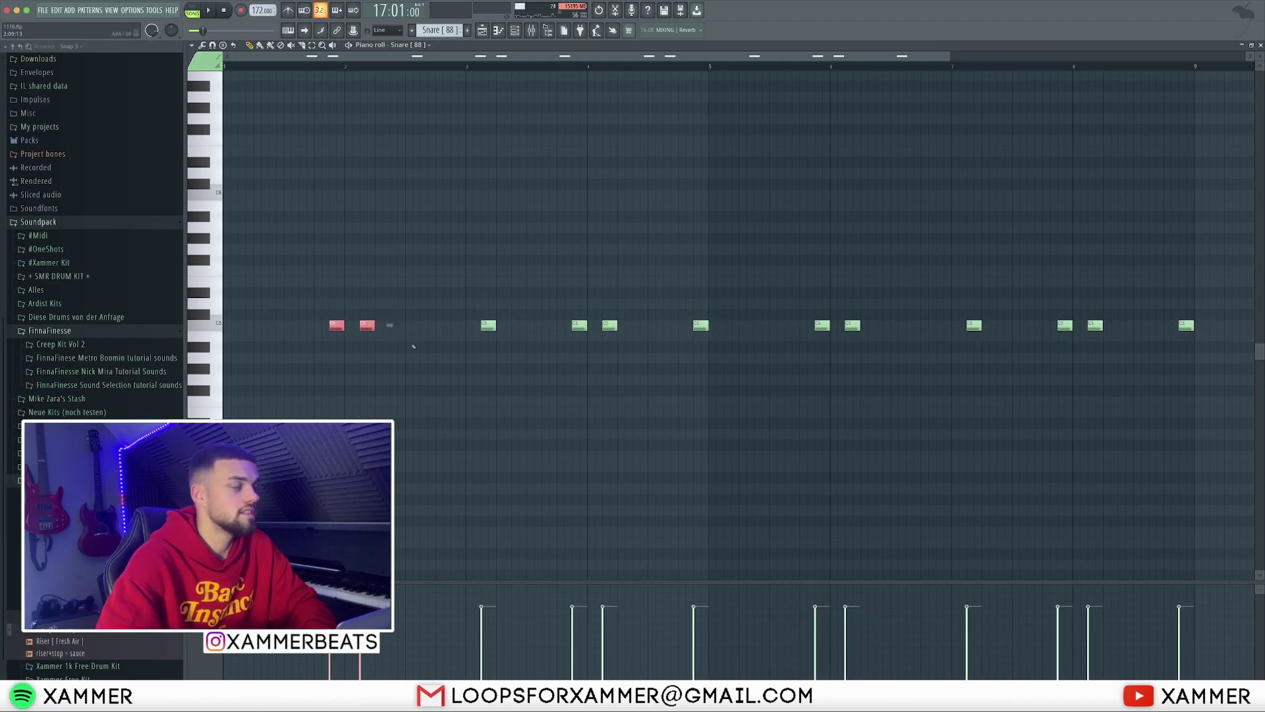
drag(360, 296, 396, 342)
drag(569, 308, 643, 344)
drag(459, 253, 505, 354)
drag(681, 254, 725, 362)
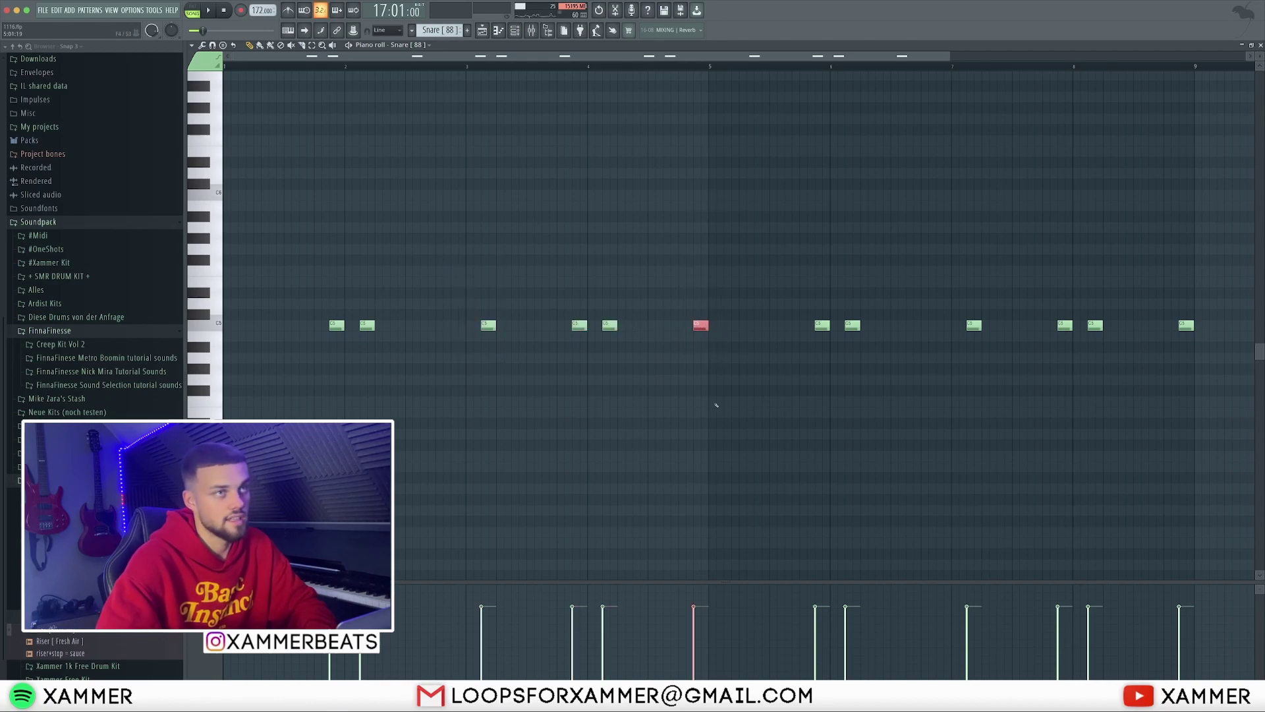
- Return to the playlist and play the arrangement from bar 17 with the Snare [ 88 ] layer included
click(481, 33)
scroll(554, 303, down, 2)
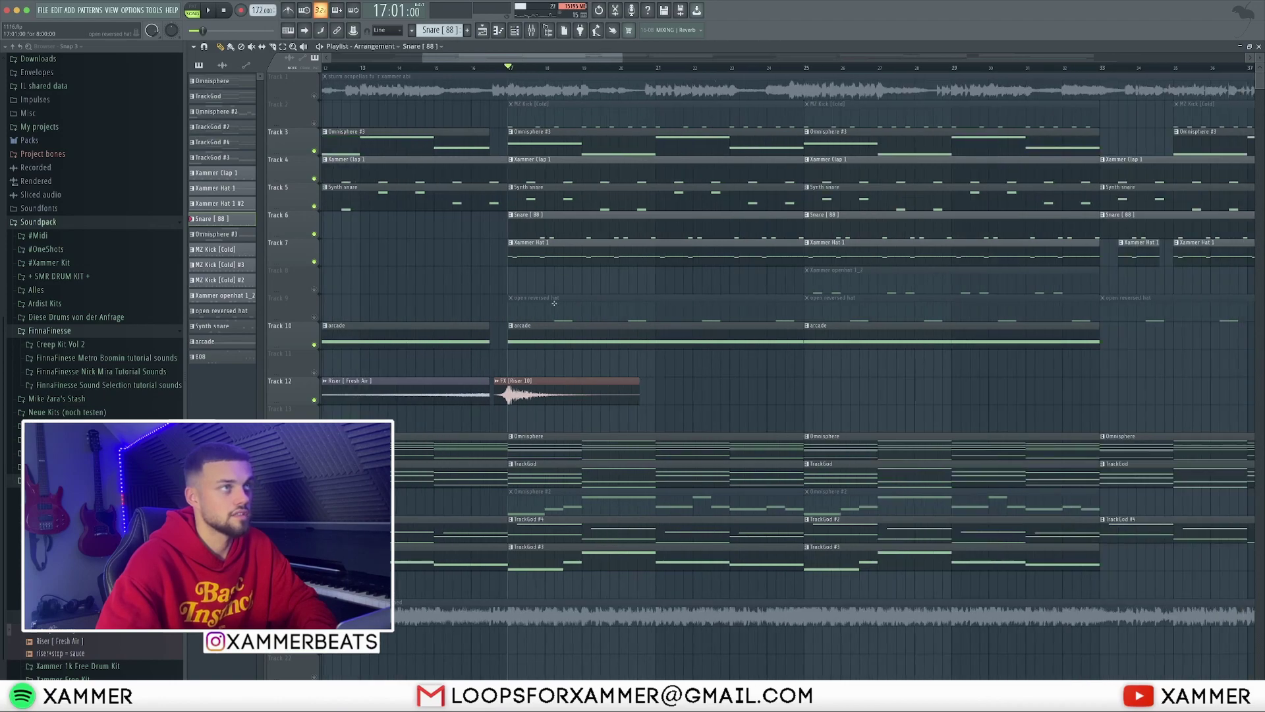
key(space)
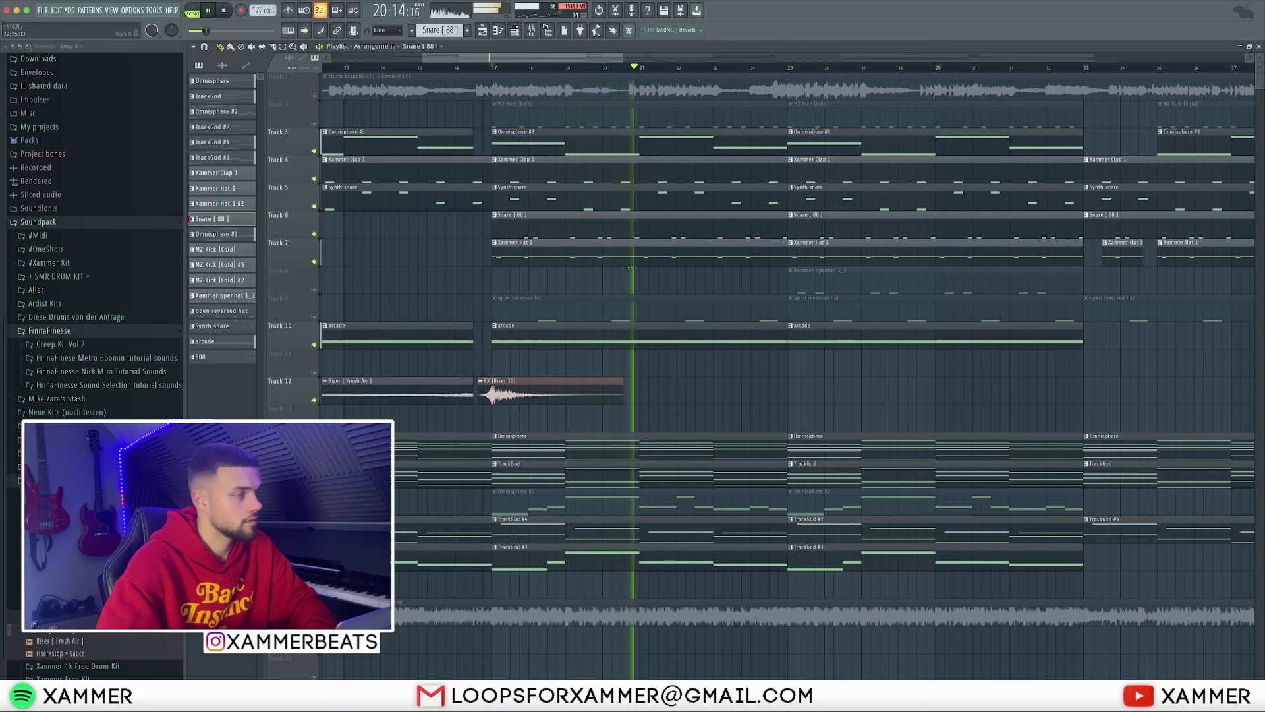
key(space)
- Unmute the open reversed hat track, open its pattern in the piano roll and highlight all its notes
click(314, 318)
double_click(547, 297)
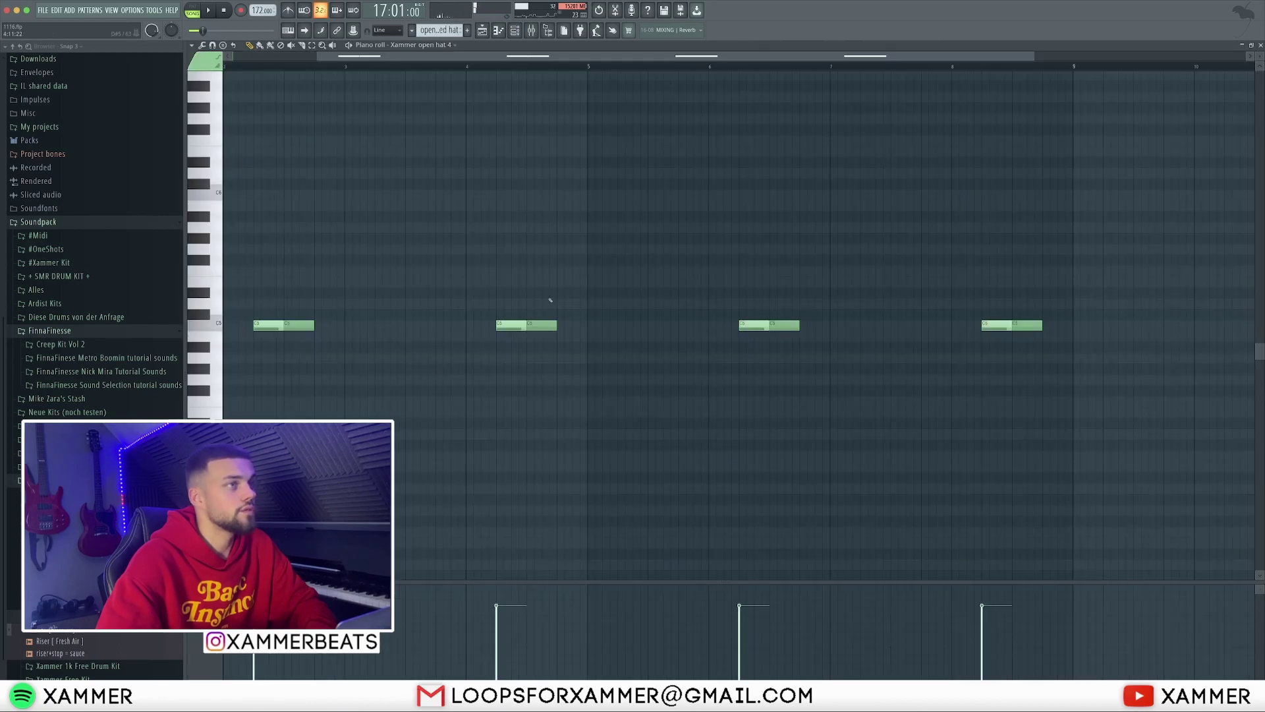
drag(1168, 352, 404, 287)
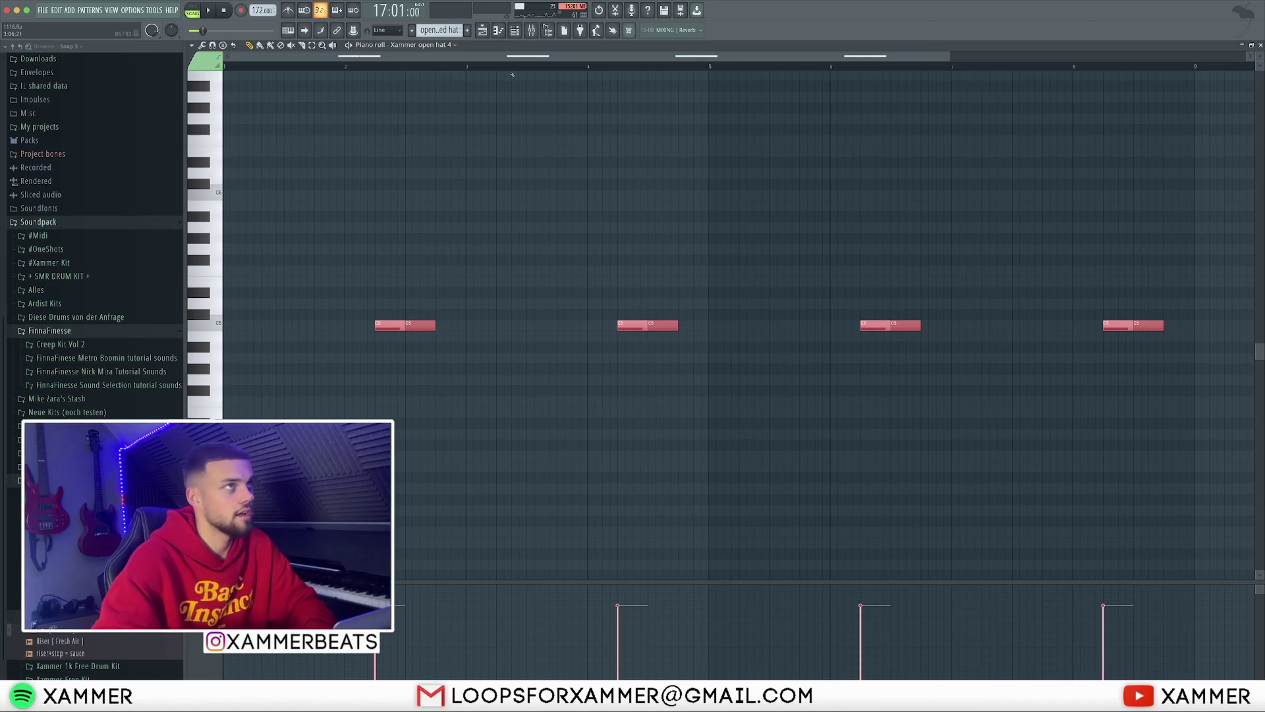
key(space)
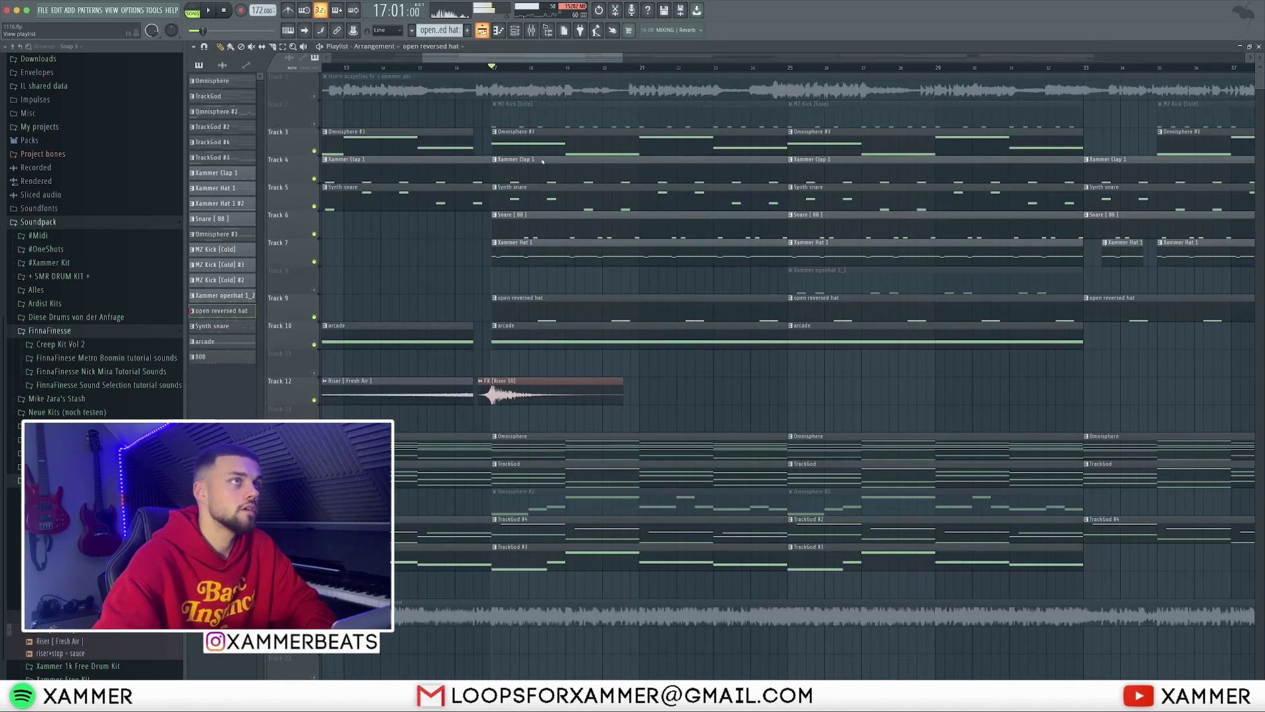
- Unmute the MZ Kick [Cold] track, open its pattern and highlight its kick hits in turn across the first four bars
click(314, 123)
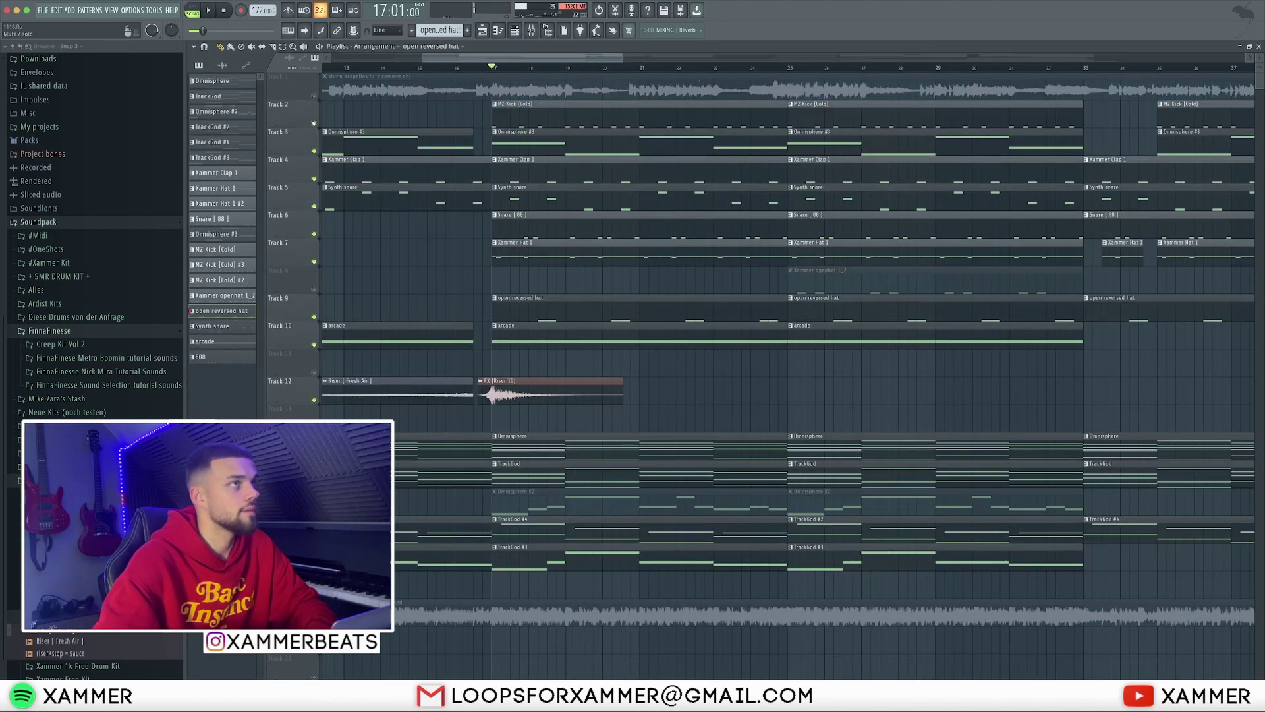
double_click(570, 118)
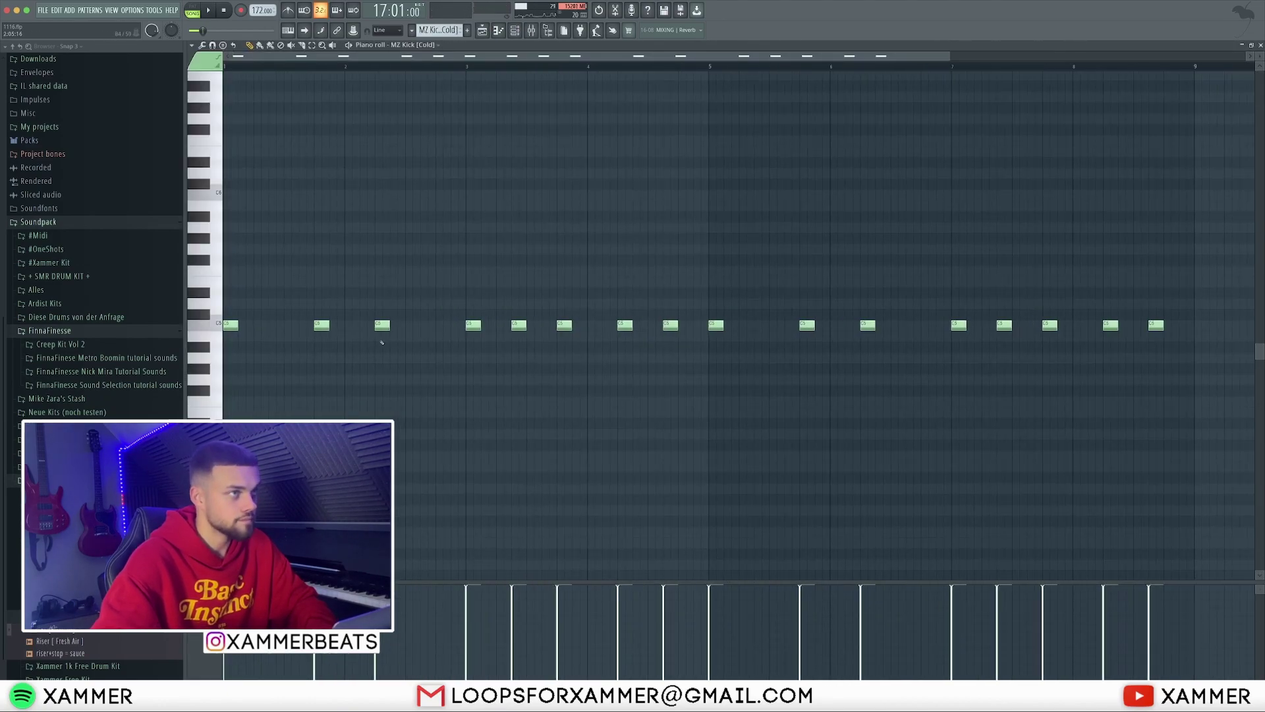
drag(222, 276, 347, 351)
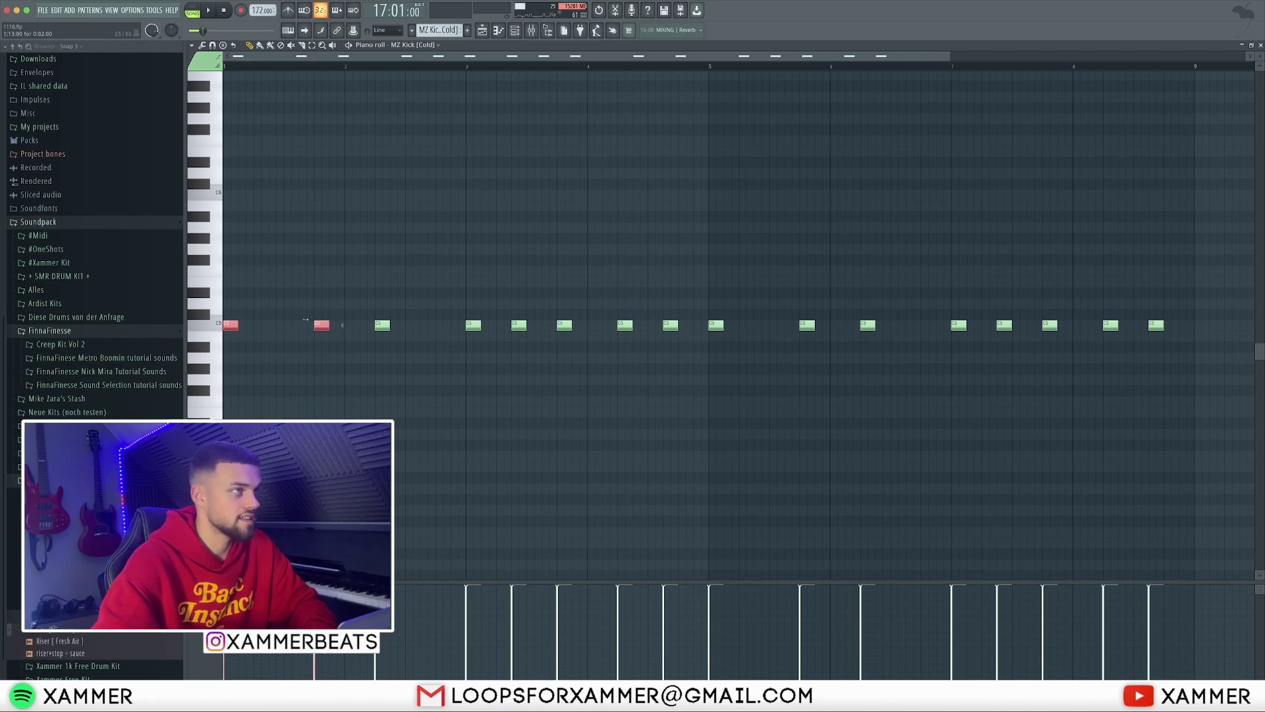
drag(373, 287, 409, 342)
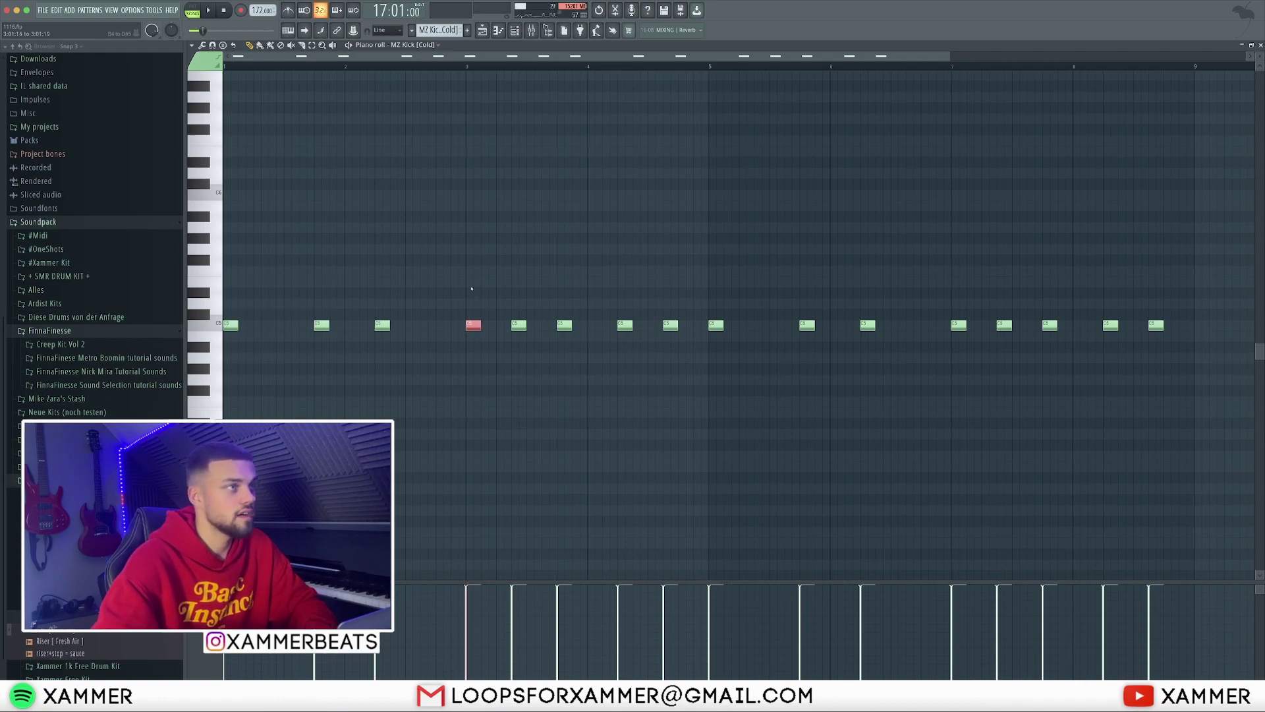
drag(627, 232, 404, 286)
drag(519, 363, 519, 294)
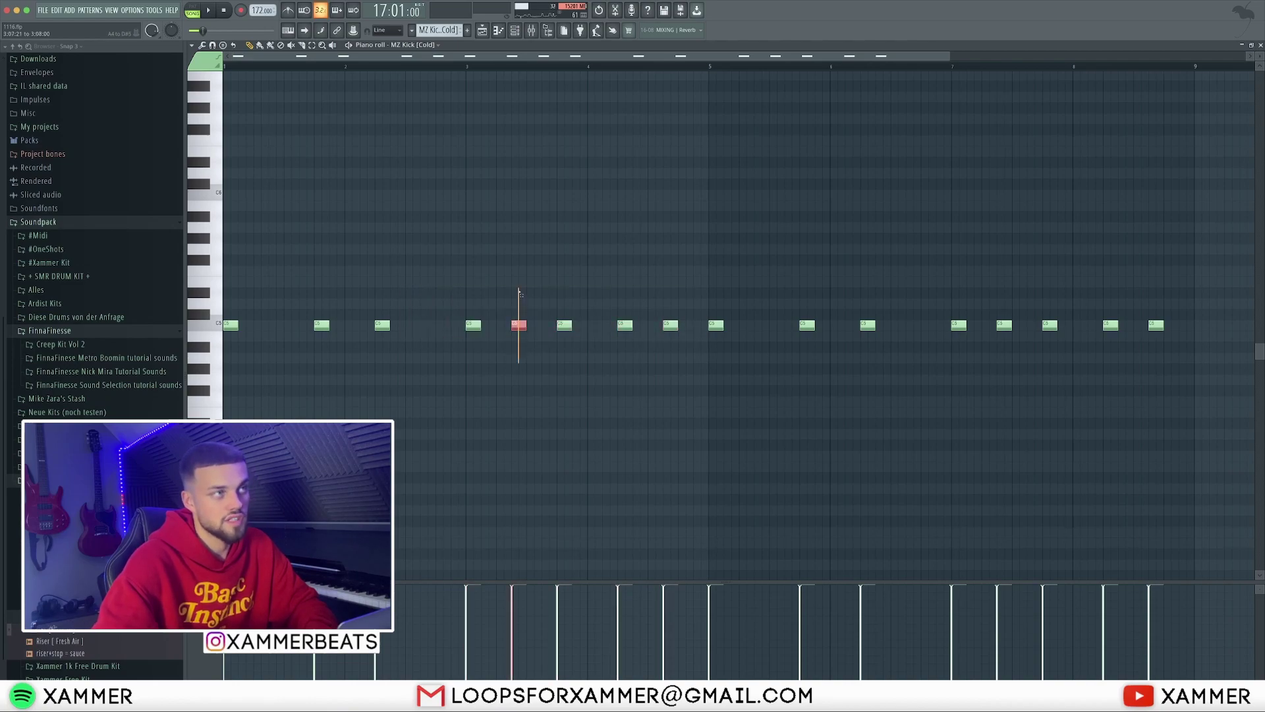
drag(683, 227, 659, 243)
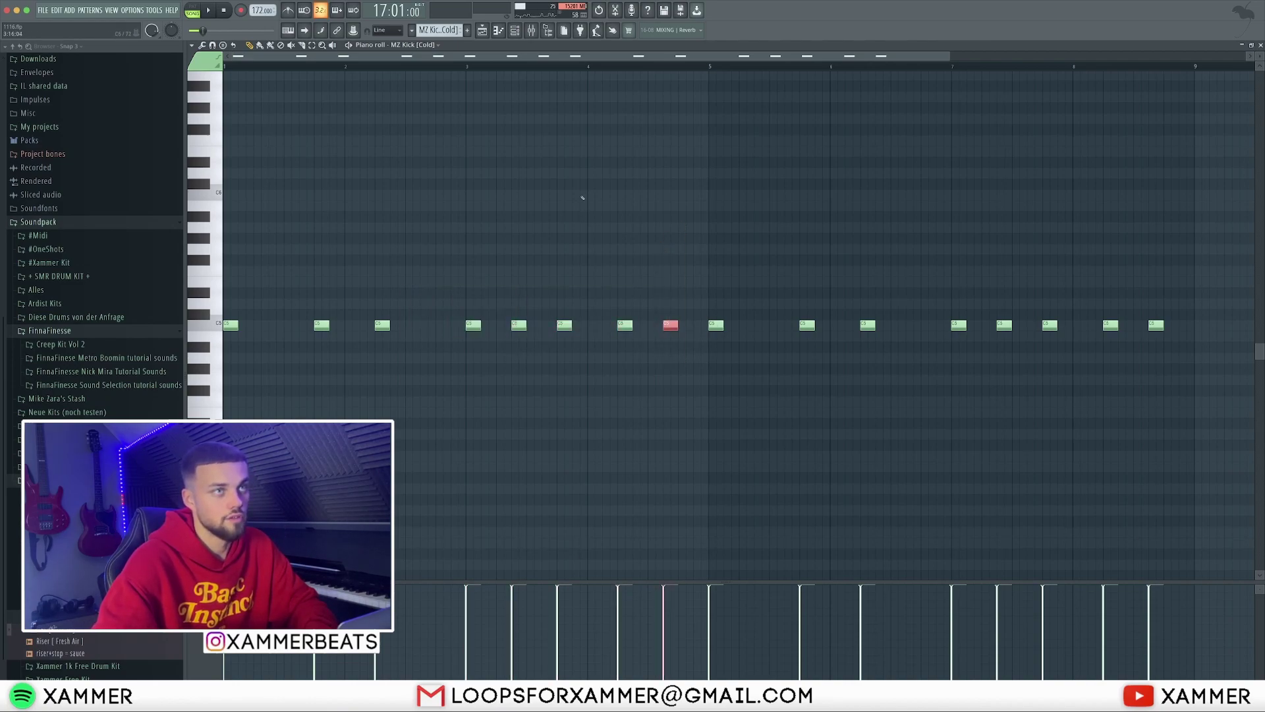
drag(679, 343, 1171, 336)
- Play the arrangement from bar 17 with the kick layer, and set the playback position to bar 25
key(F5)
key(space)
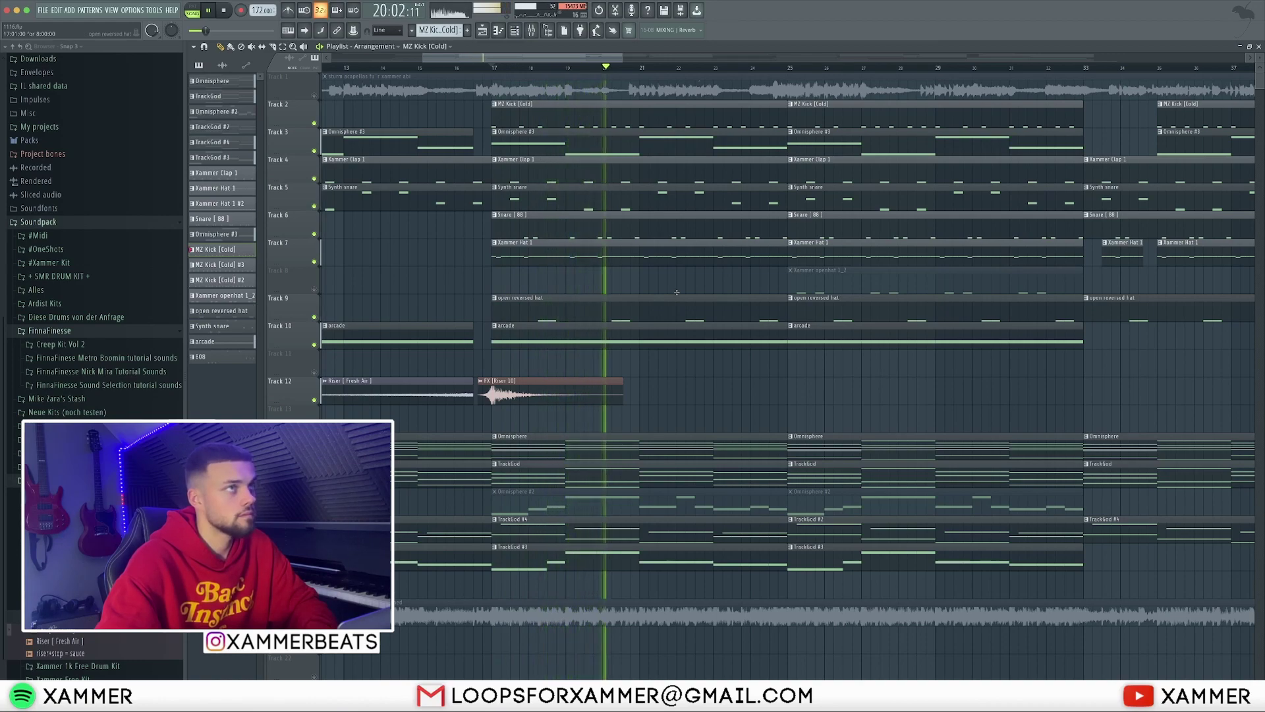
scroll(677, 292, down, 1)
scroll(677, 292, down, 1)
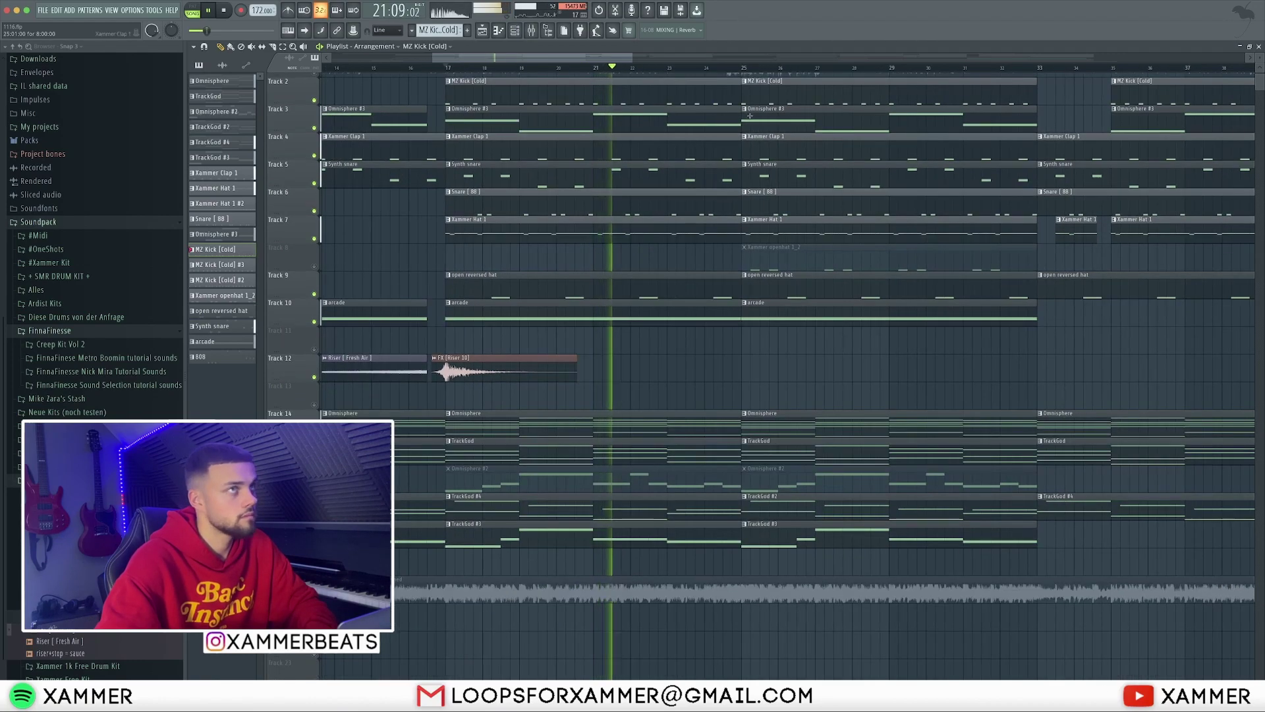
key(space)
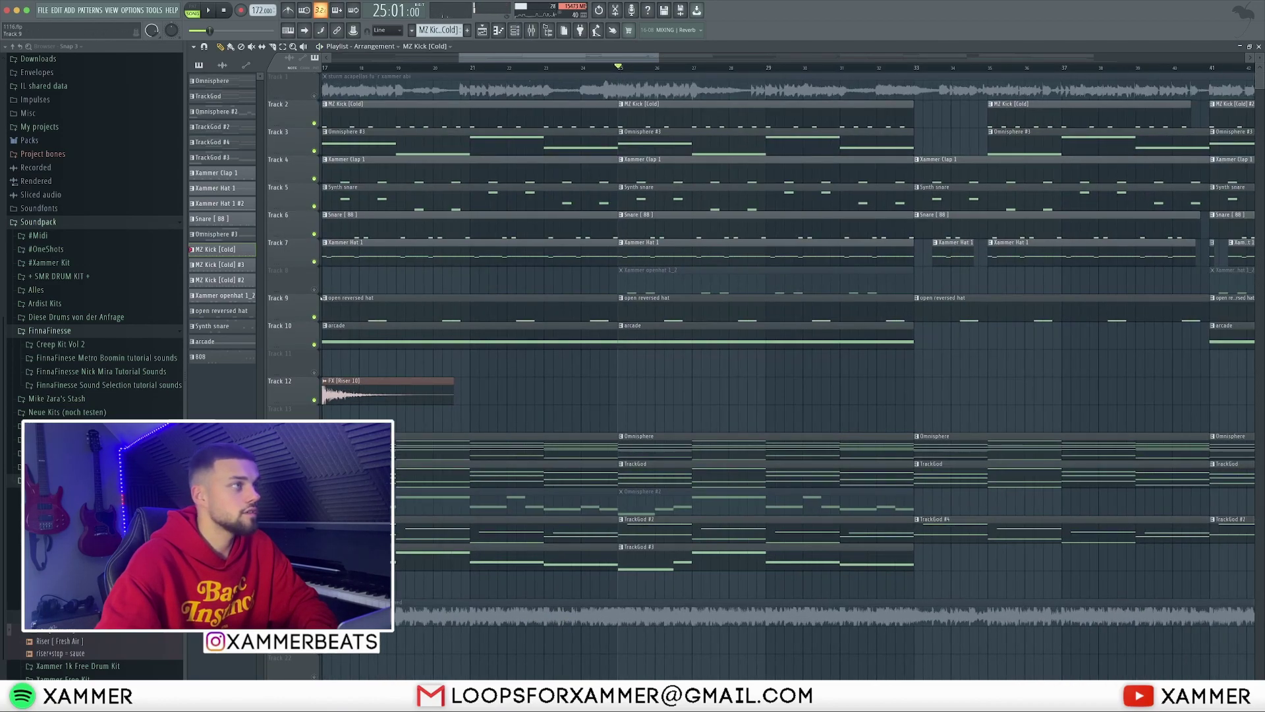
- Unmute the Xammer openhat 1_2 track and view its pattern from bar 25 in the piano roll
click(314, 289)
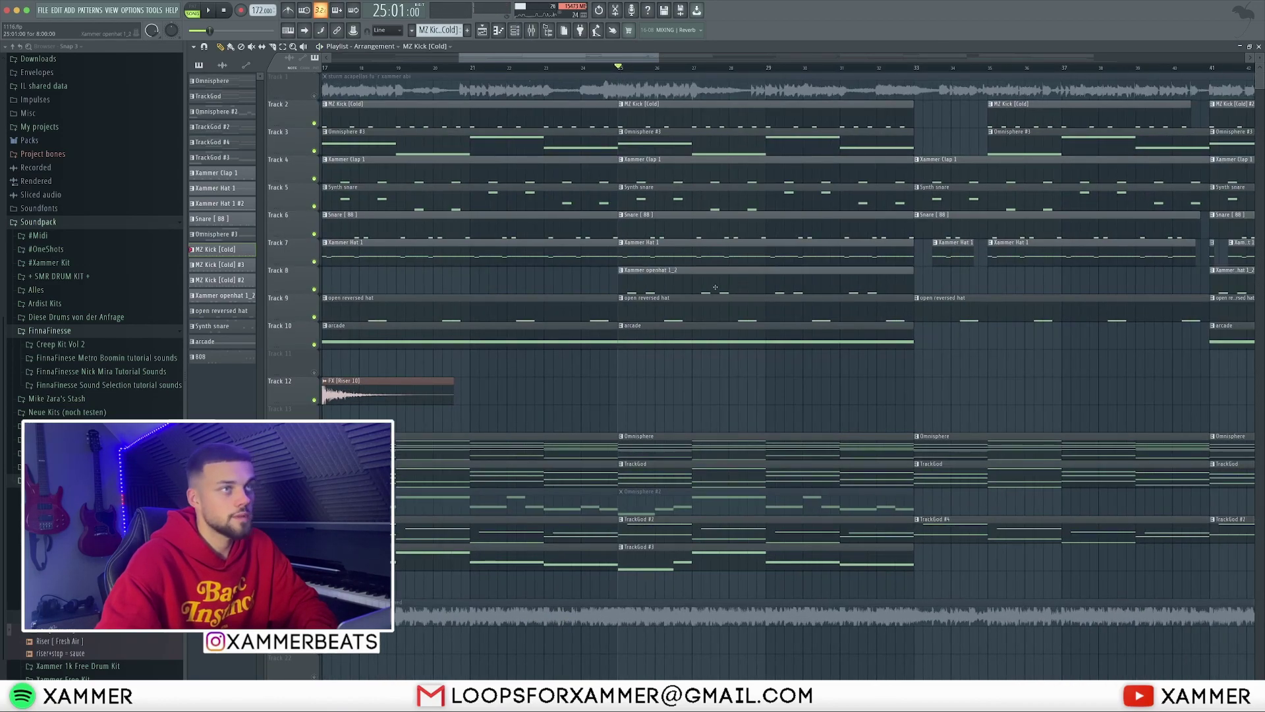
double_click(717, 290)
key(F5)
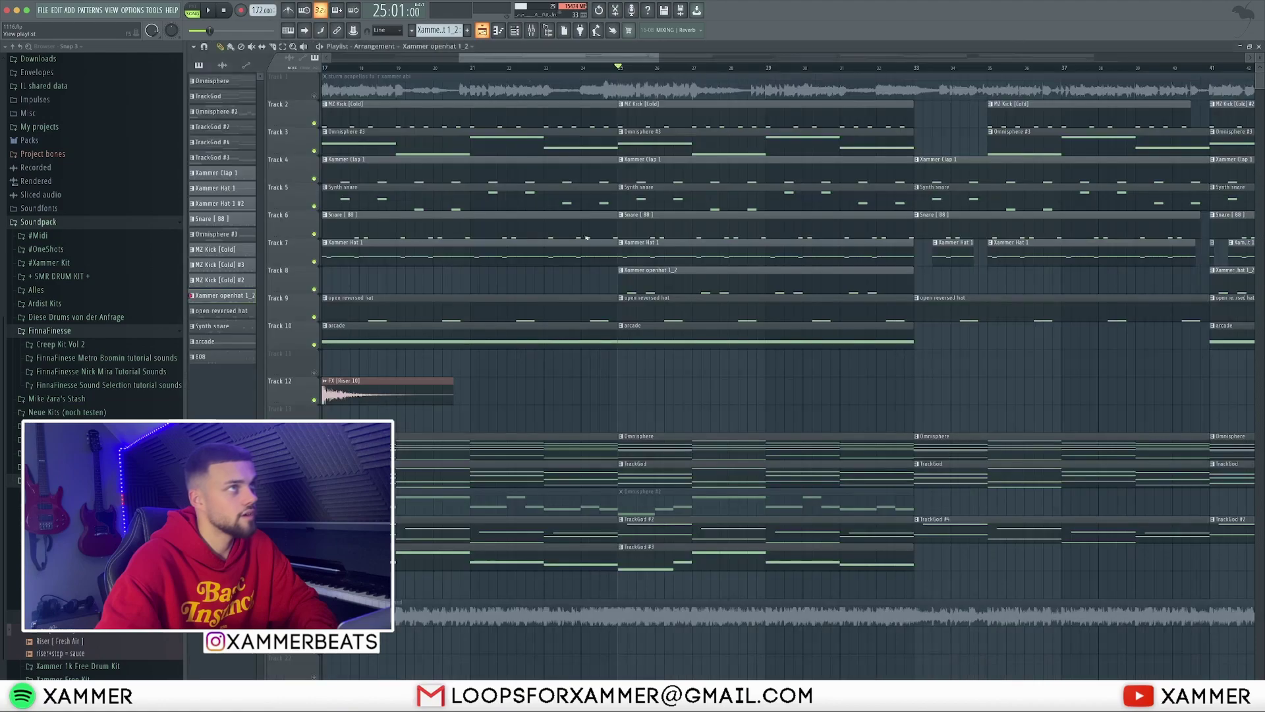
- Play the arrangement from bar 25 with the Xammer openhat 1_2 layer included
click(207, 9)
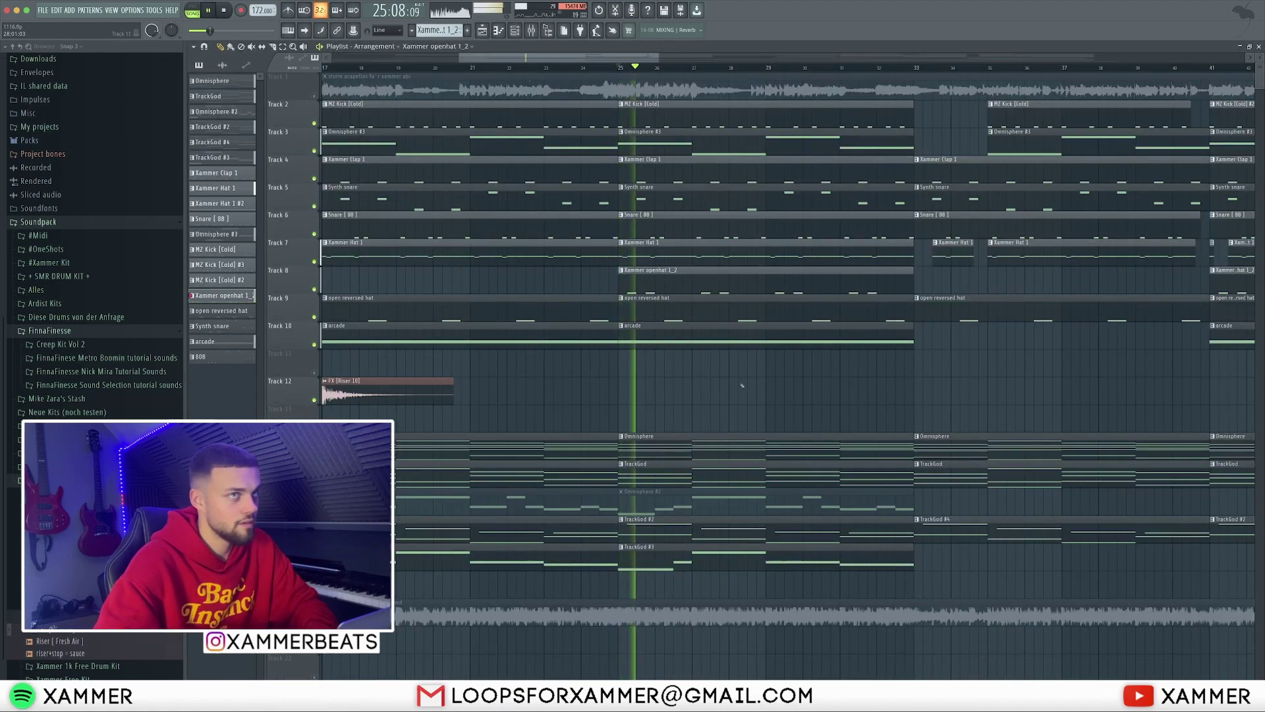
scroll(750, 383, down, 1)
scroll(915, 348, up, 1)
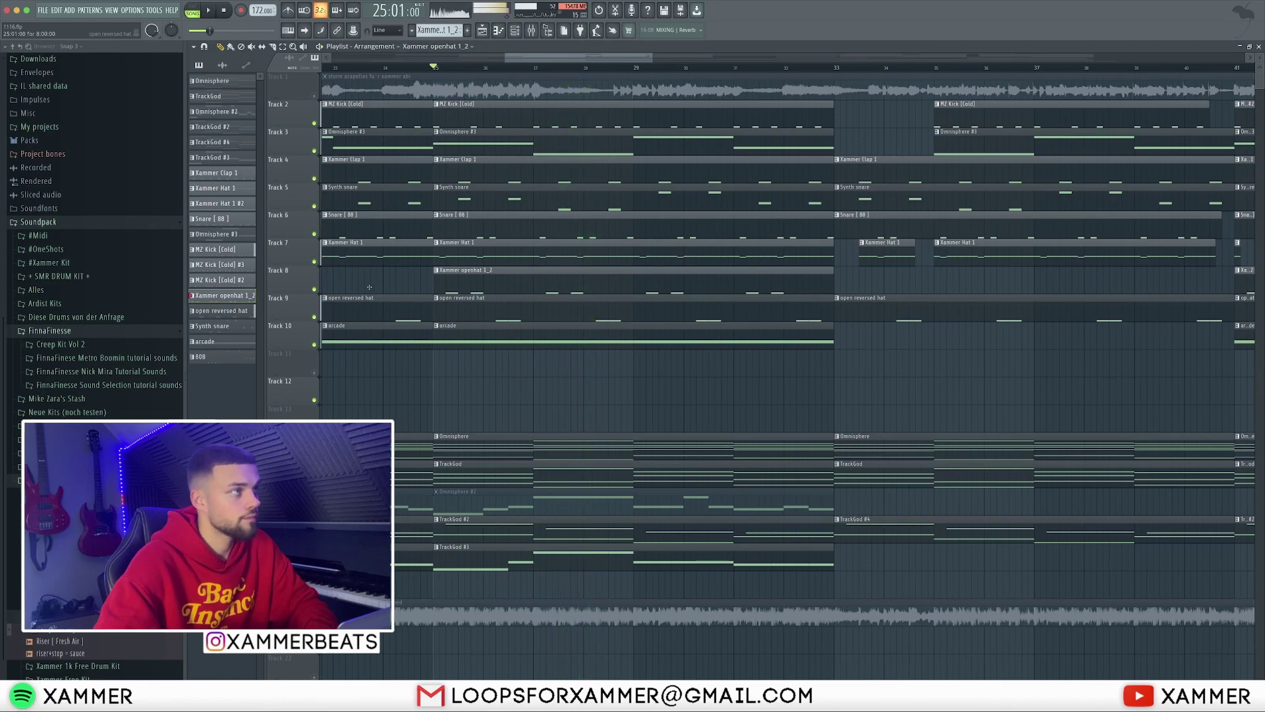
click(207, 7)
scroll(670, 68, down, 2)
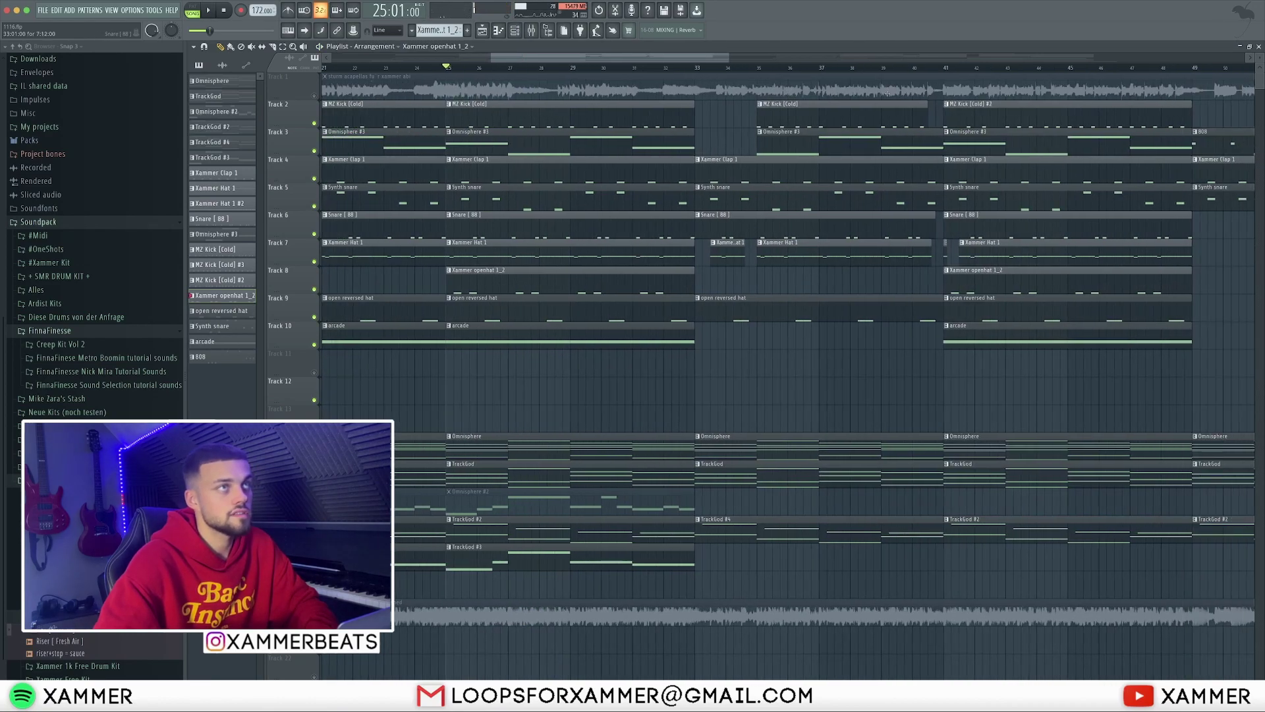
- Unmute the acapella on Track 1 and play the transition into bar 33, starting midway through bar 31
click(671, 68)
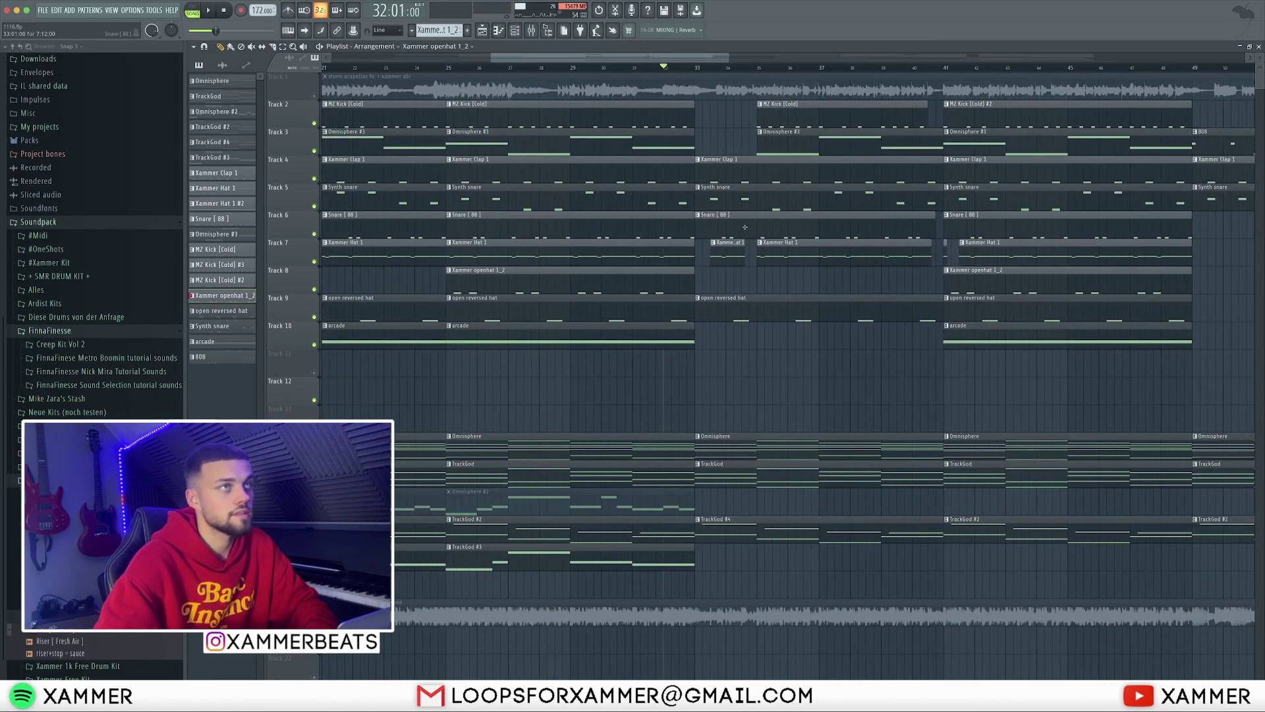
scroll(751, 221, up, 2)
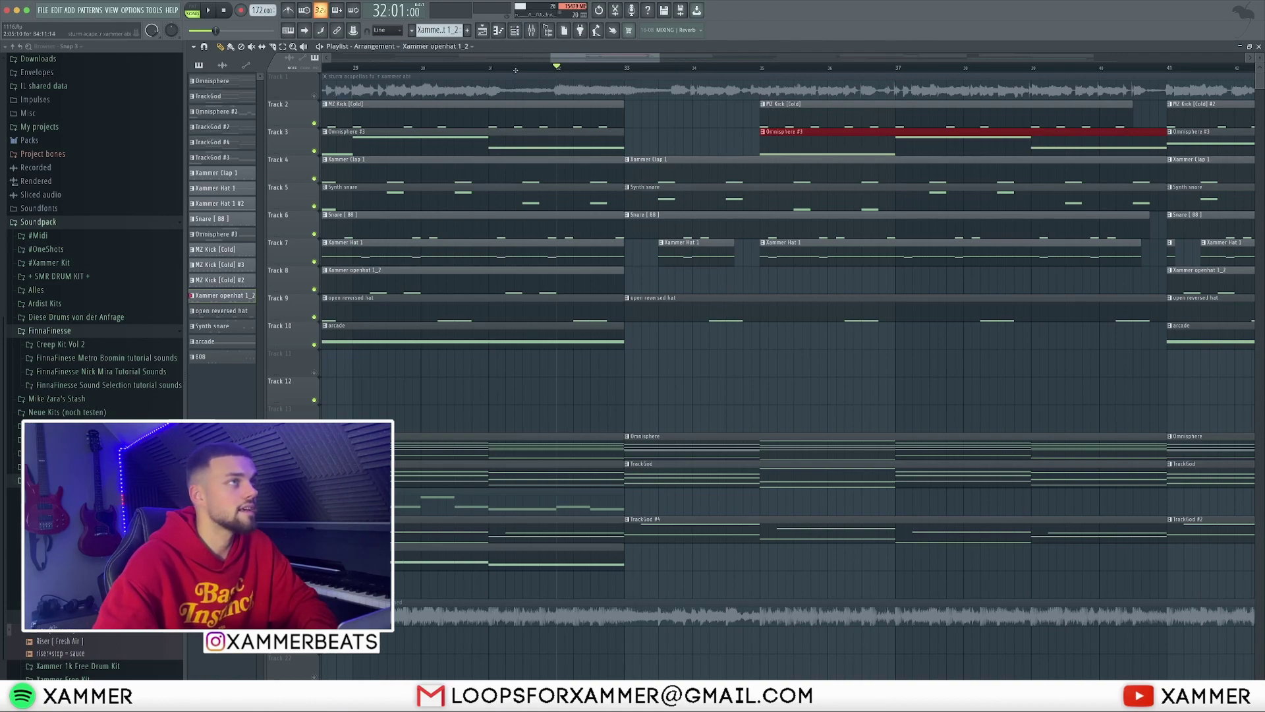
click(315, 95)
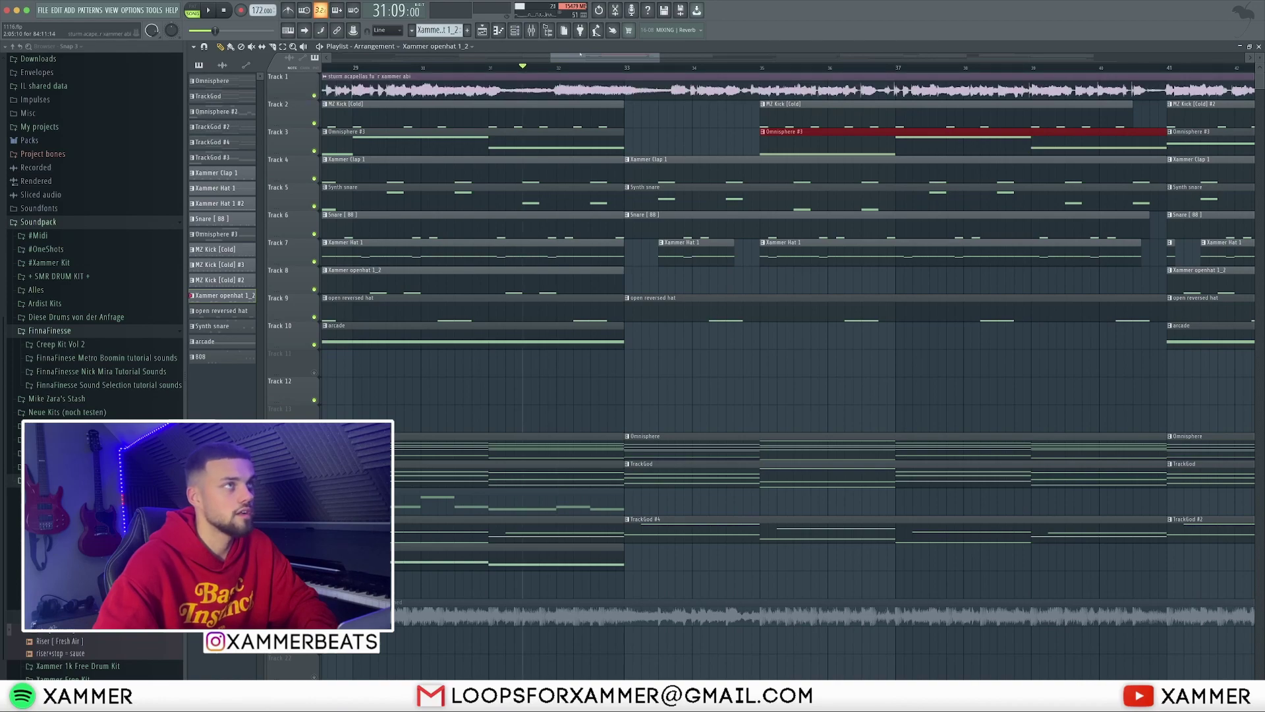
key(space)
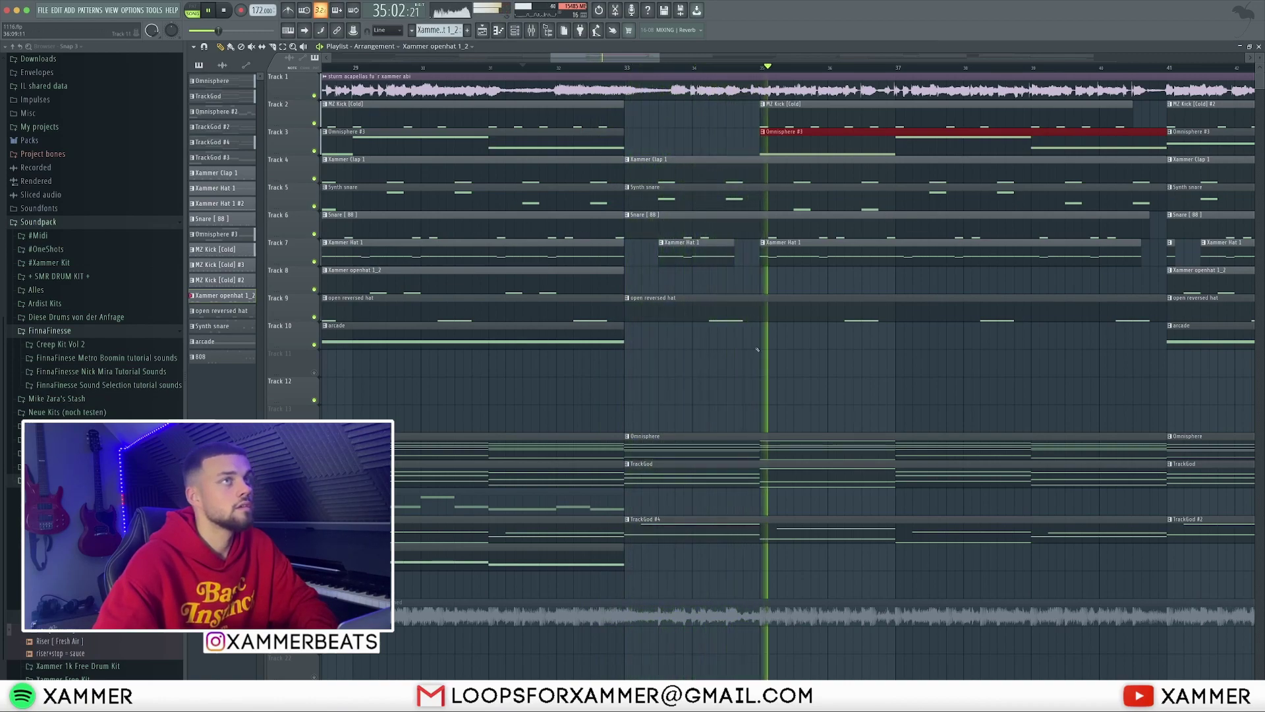
key(space)
- Locate the TrackGod #4 clip starting at bar 33 and view its notes in the piano roll
scroll(751, 222, right, 3)
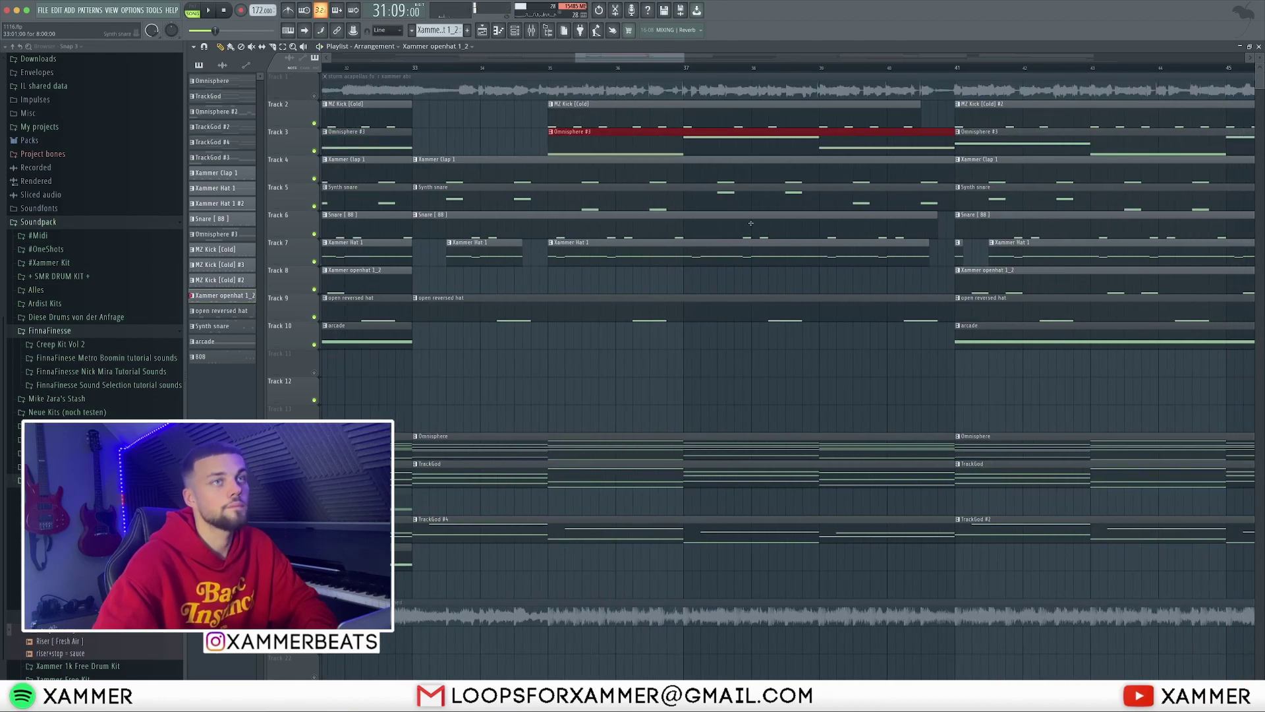
scroll(751, 223, down, 1)
scroll(817, 178, up, 1)
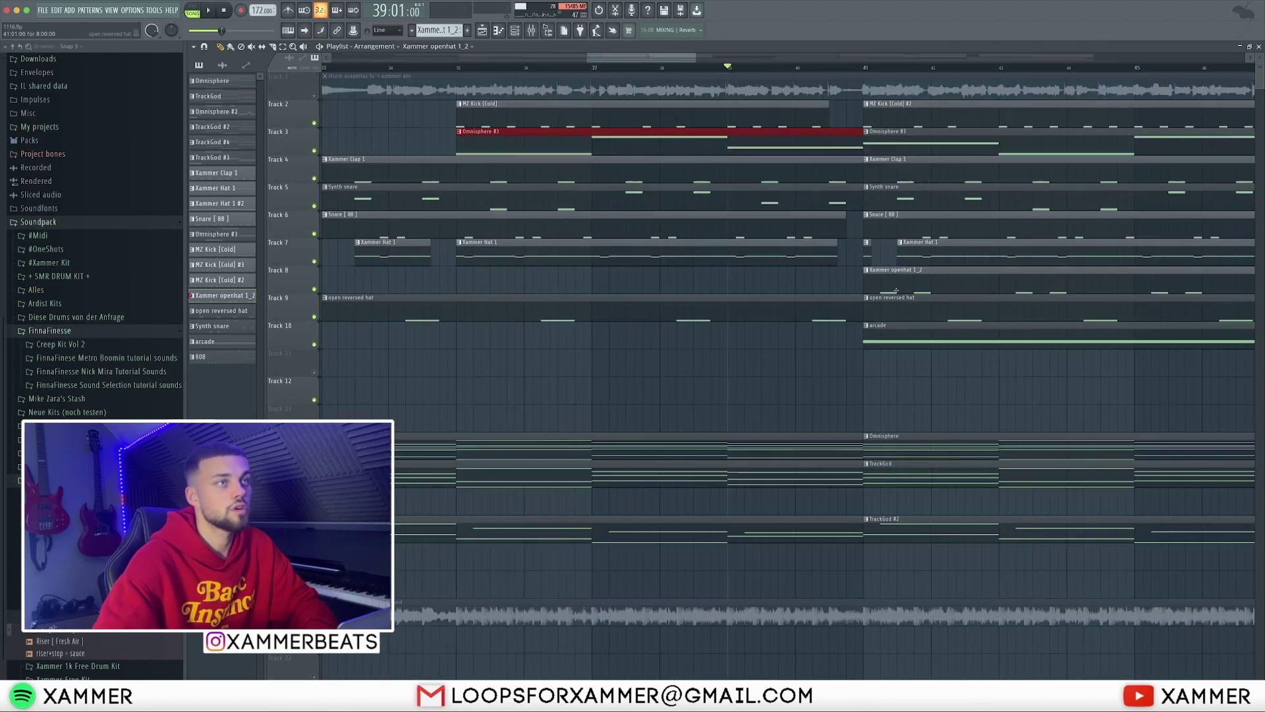
scroll(896, 291, down, 3)
scroll(871, 338, down, 2)
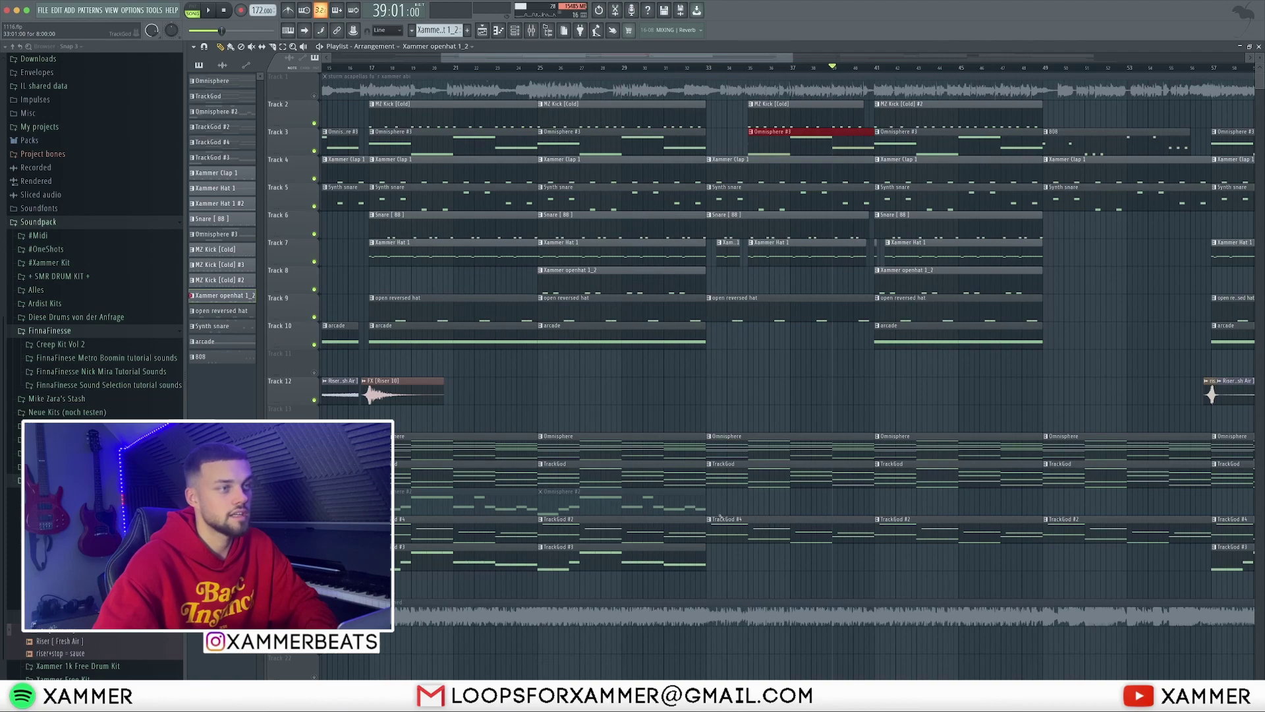
click(660, 566)
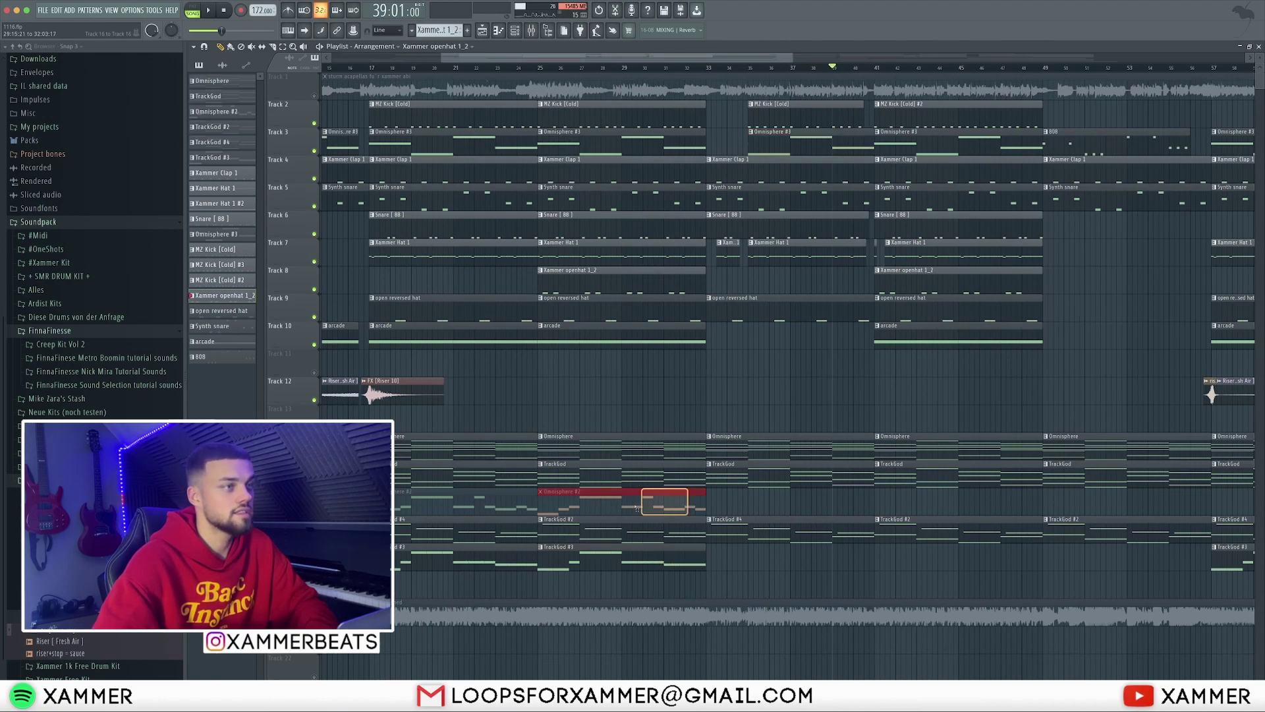
double_click(755, 536)
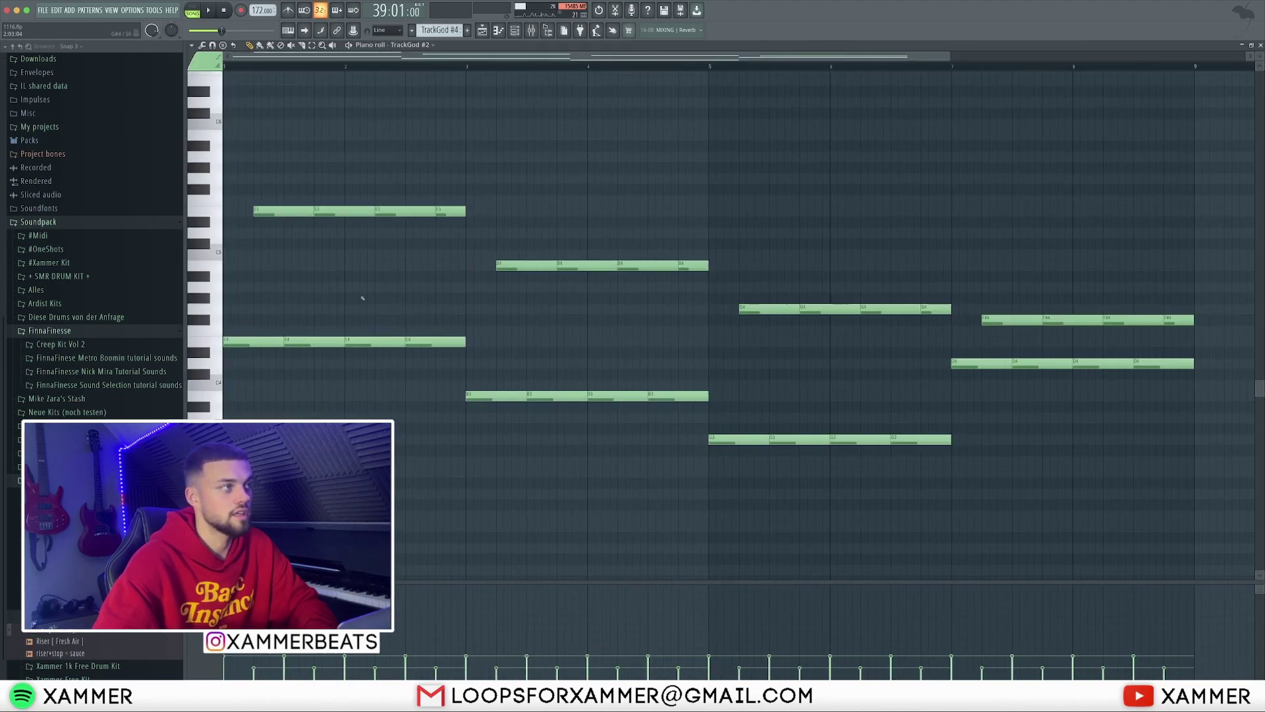
click(485, 31)
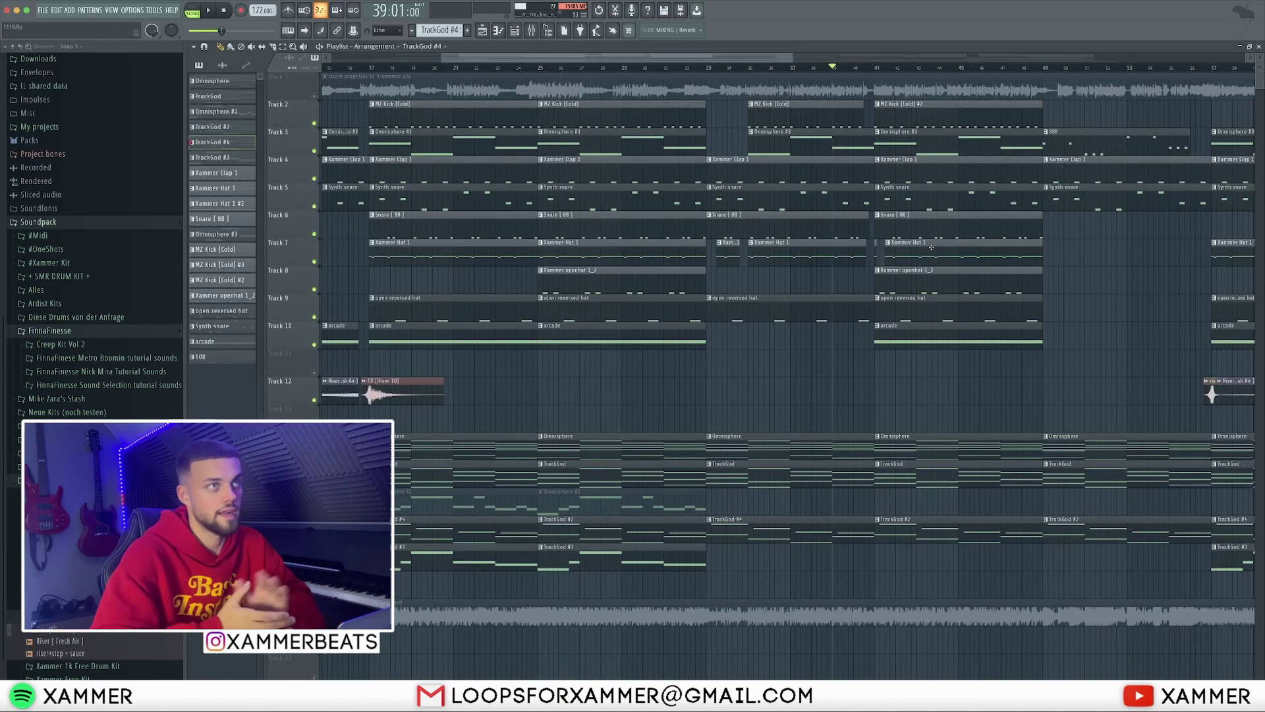
- Examine the gaps in the kick, snare and hat clips just before bar 41, and unmute the acapella on Track 1
ctrl+scroll(909, 238, up, 3)
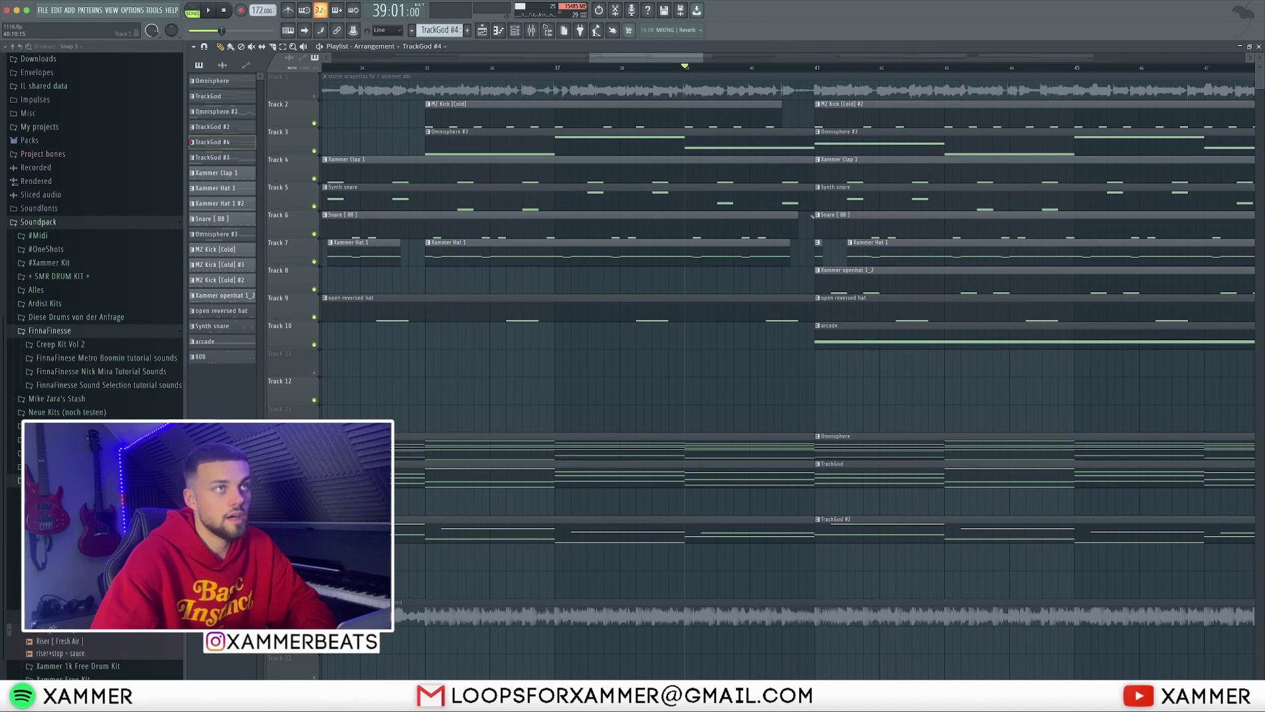
ctrl+scroll(778, 215, up, 3)
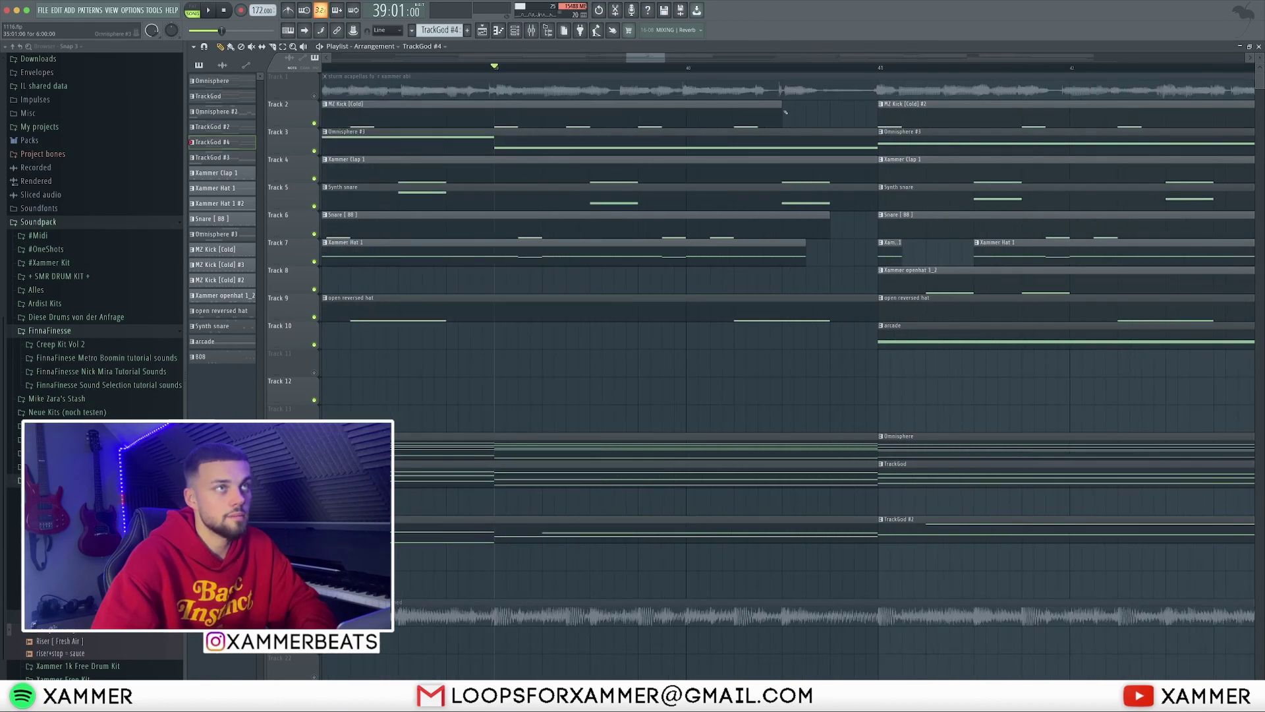
drag(779, 112, 782, 112)
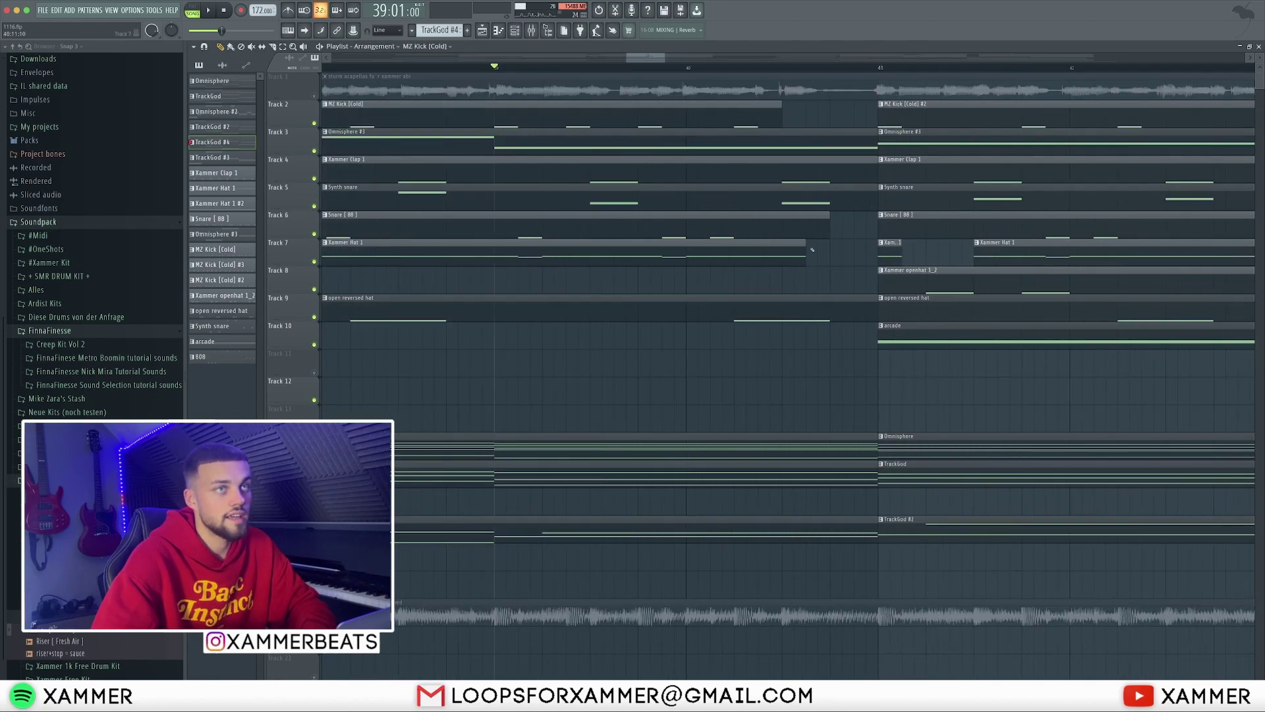
ctrl+scroll(862, 84, down, 2)
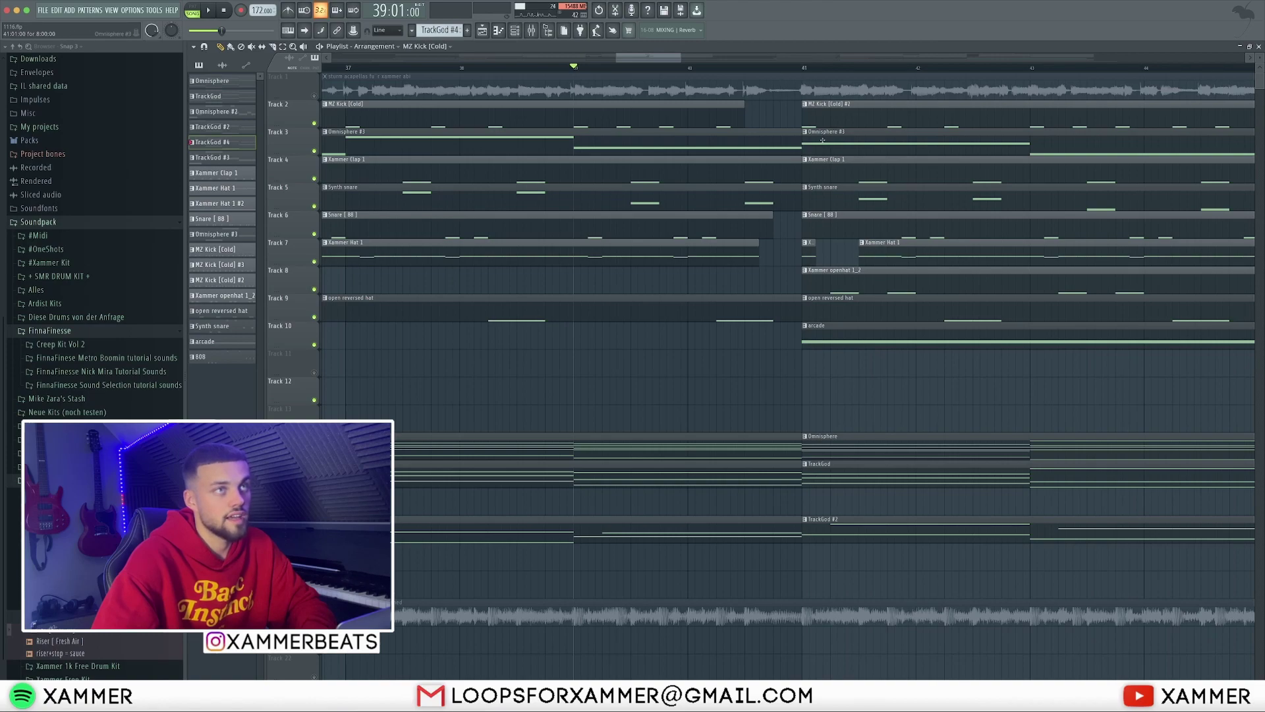
ctrl+scroll(822, 140, up, 3)
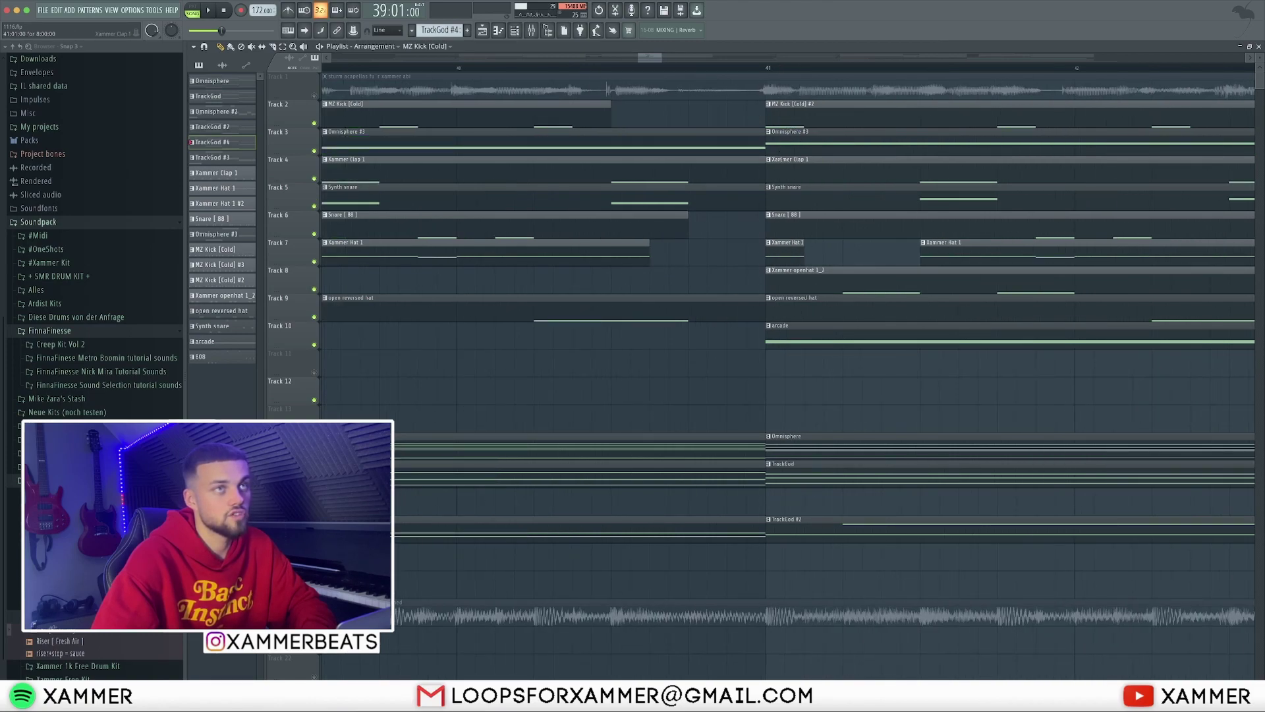
ctrl+scroll(788, 218, down, 2)
ctrl+scroll(858, 304, down, 3)
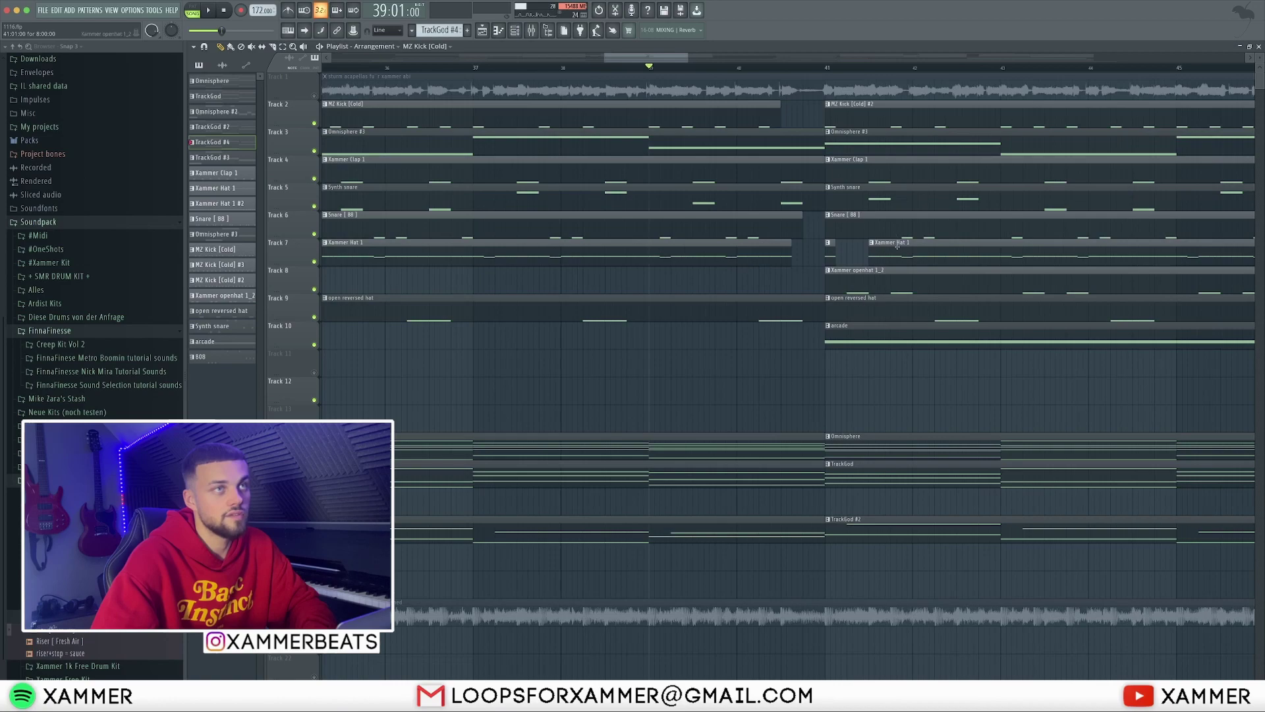
click(315, 96)
ctrl+scroll(792, 158, down, 2)
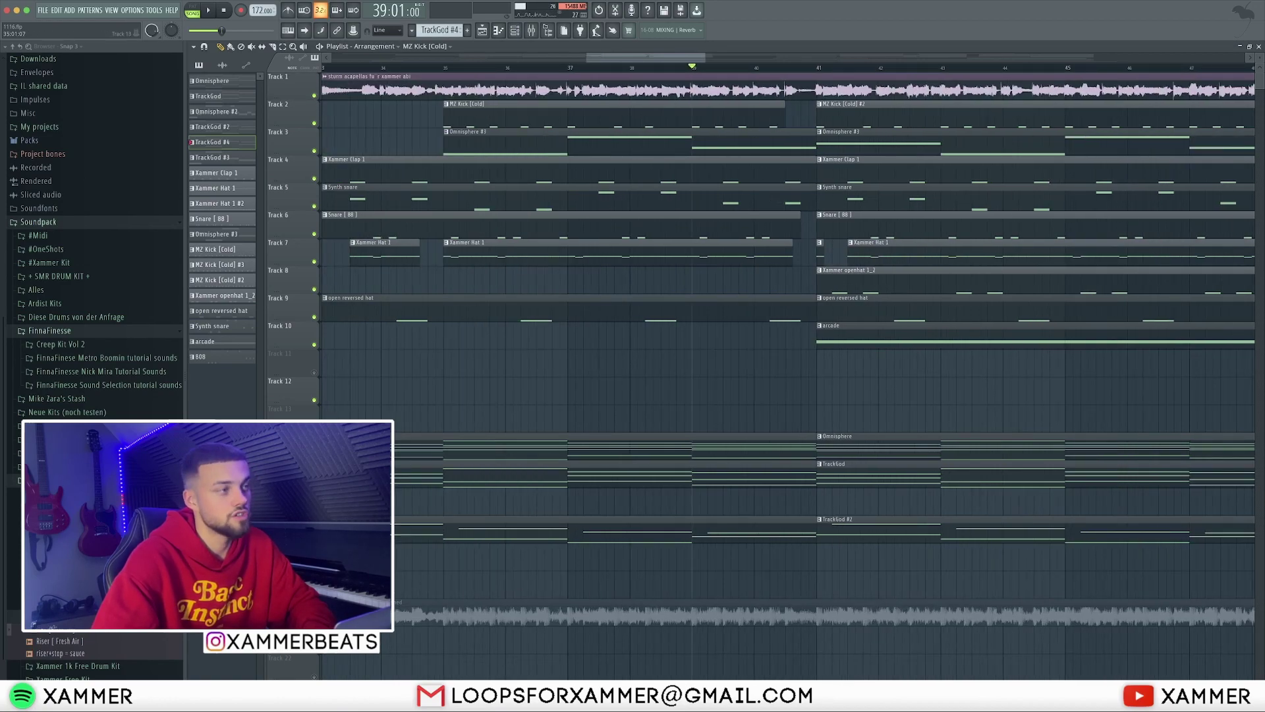
- Solo the full-length audio track below the melodic patterns and play the transition into bar 41, starting from bar 39
ctrl+click(313, 622)
click(532, 31)
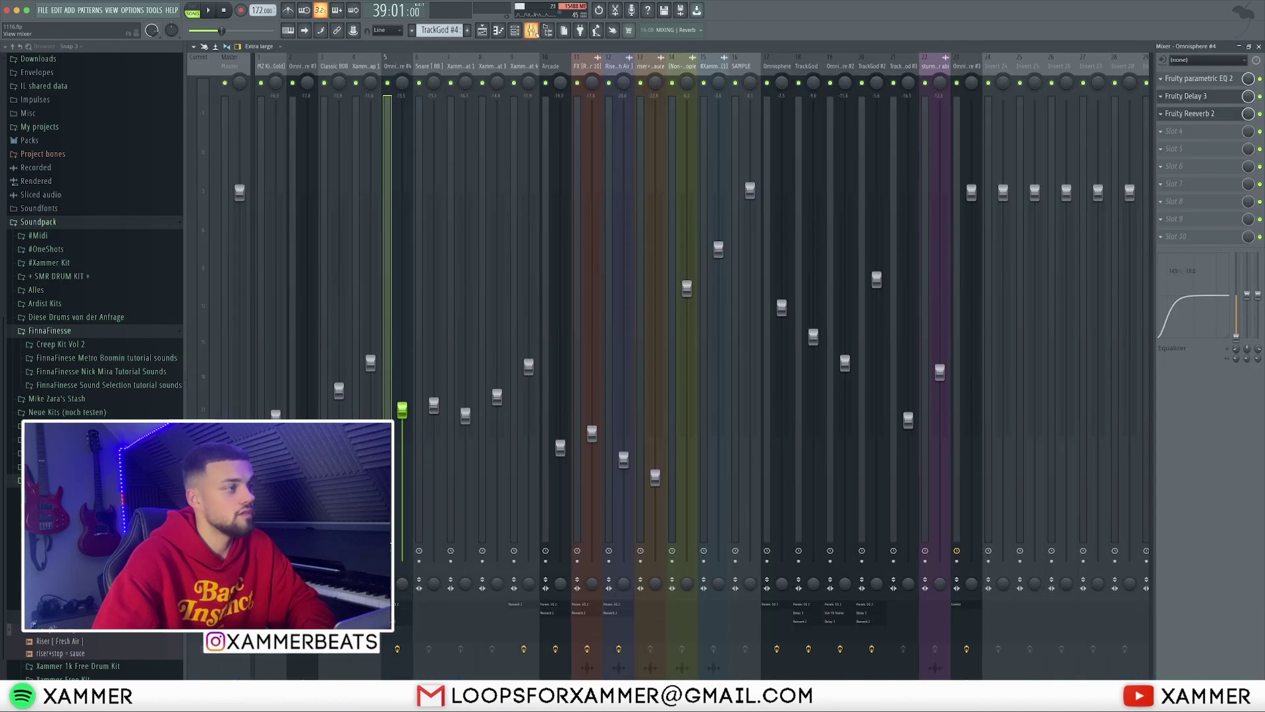
key(F5)
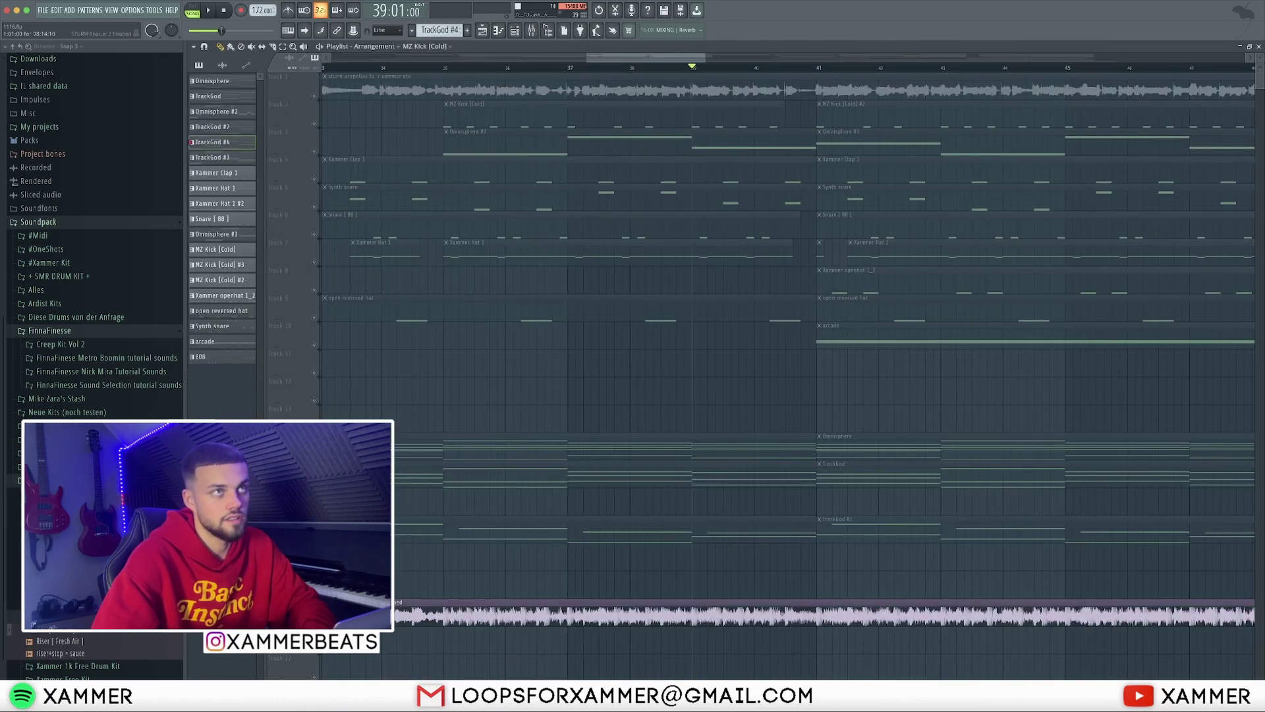
scroll(743, 285, down, 3)
key(space)
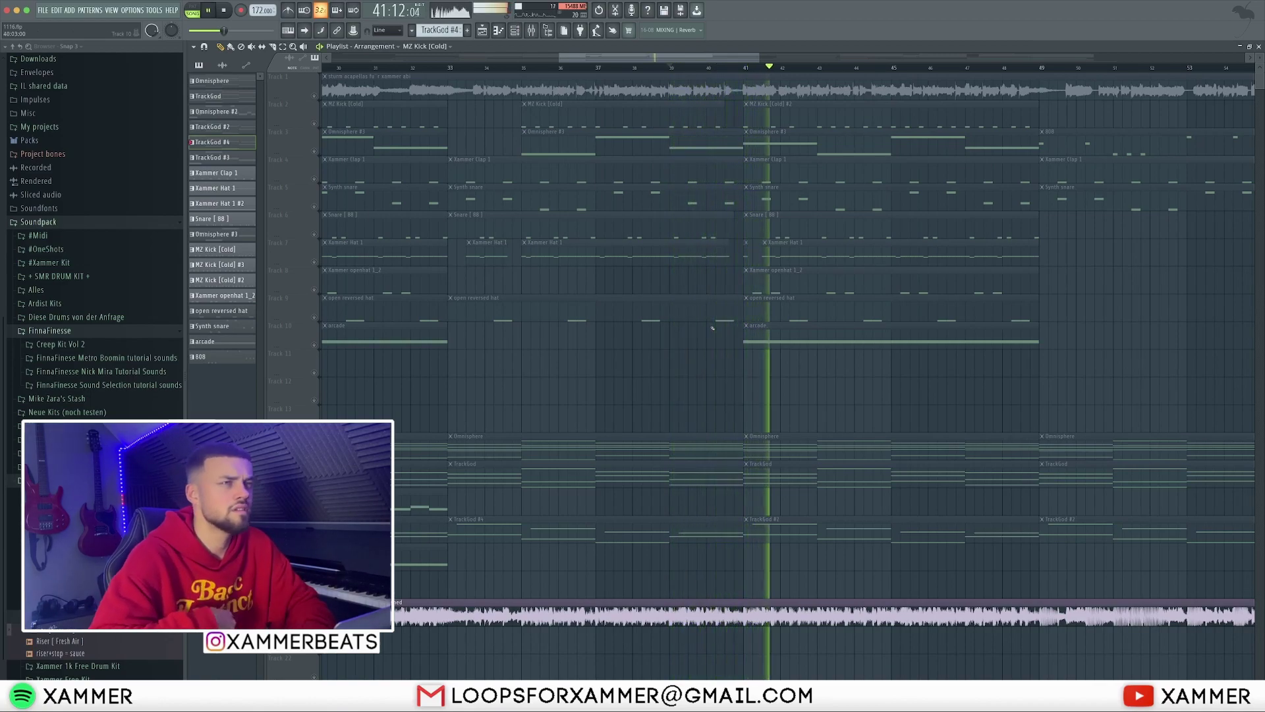
scroll(625, 369, up, 2)
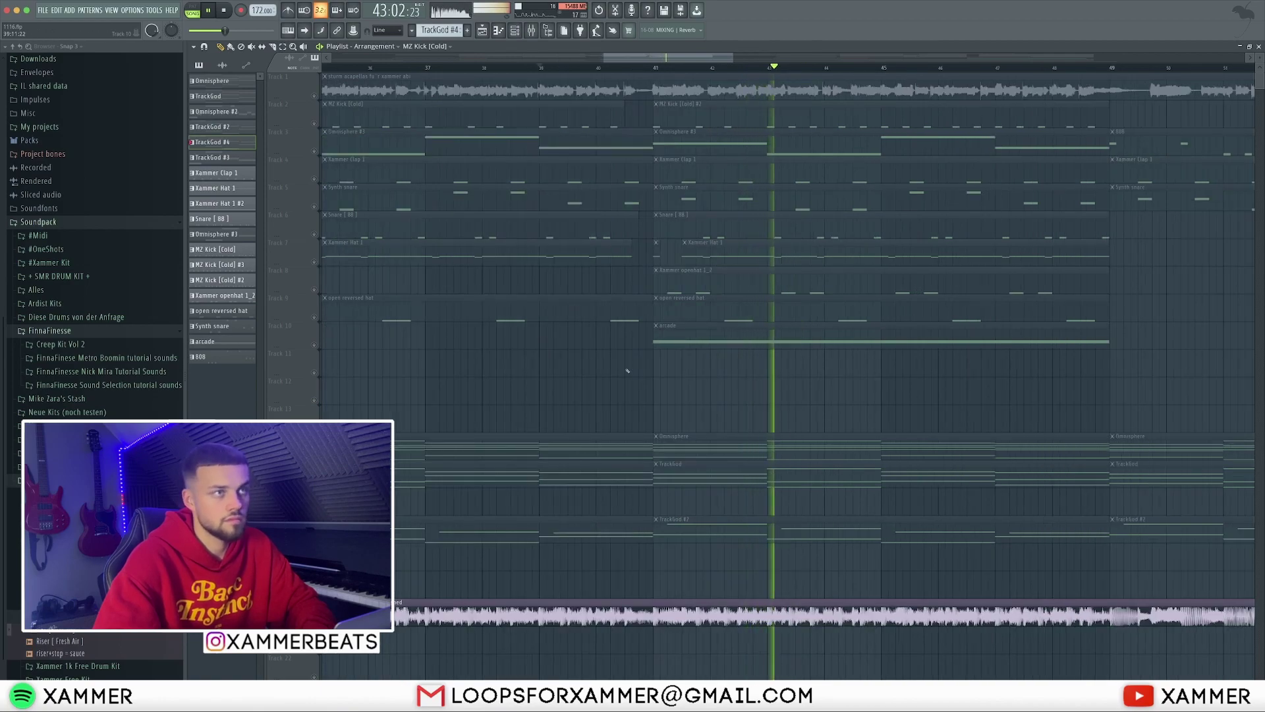
key(space)
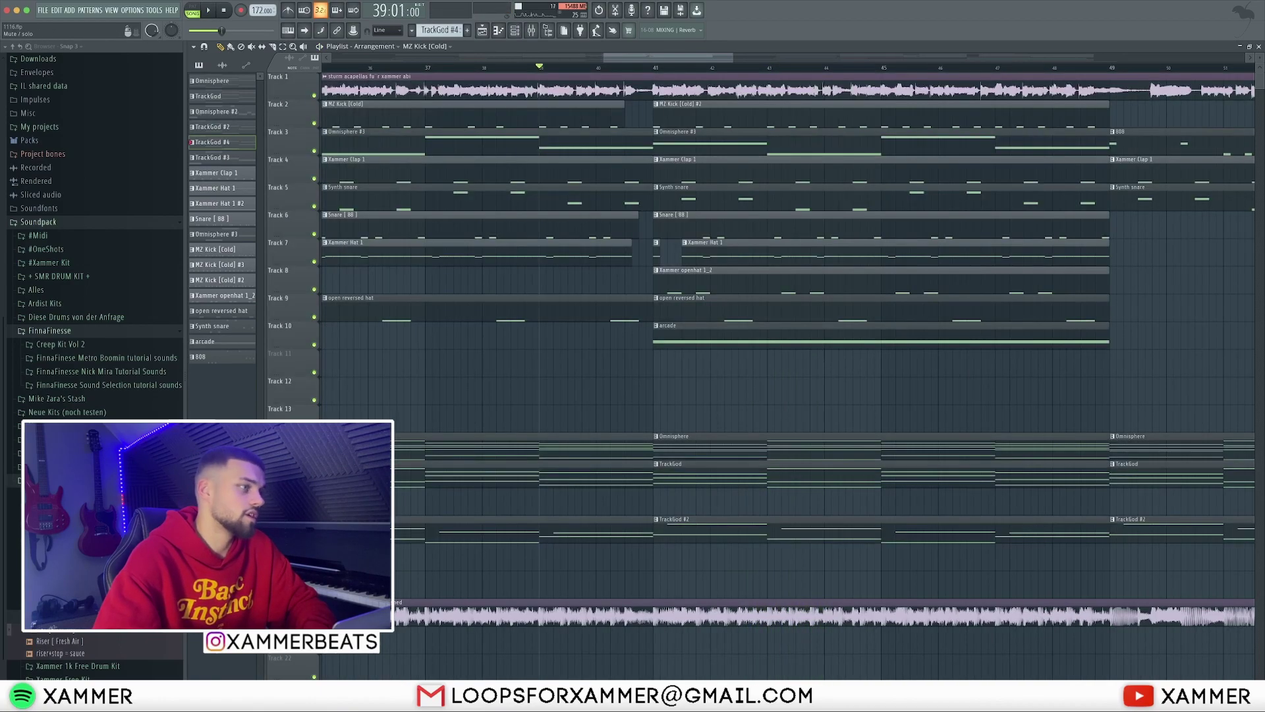
- Mute the full-length audio track and view the TrackGod #2 pattern from bar 41 in the piano roll
click(314, 622)
double_click(687, 526)
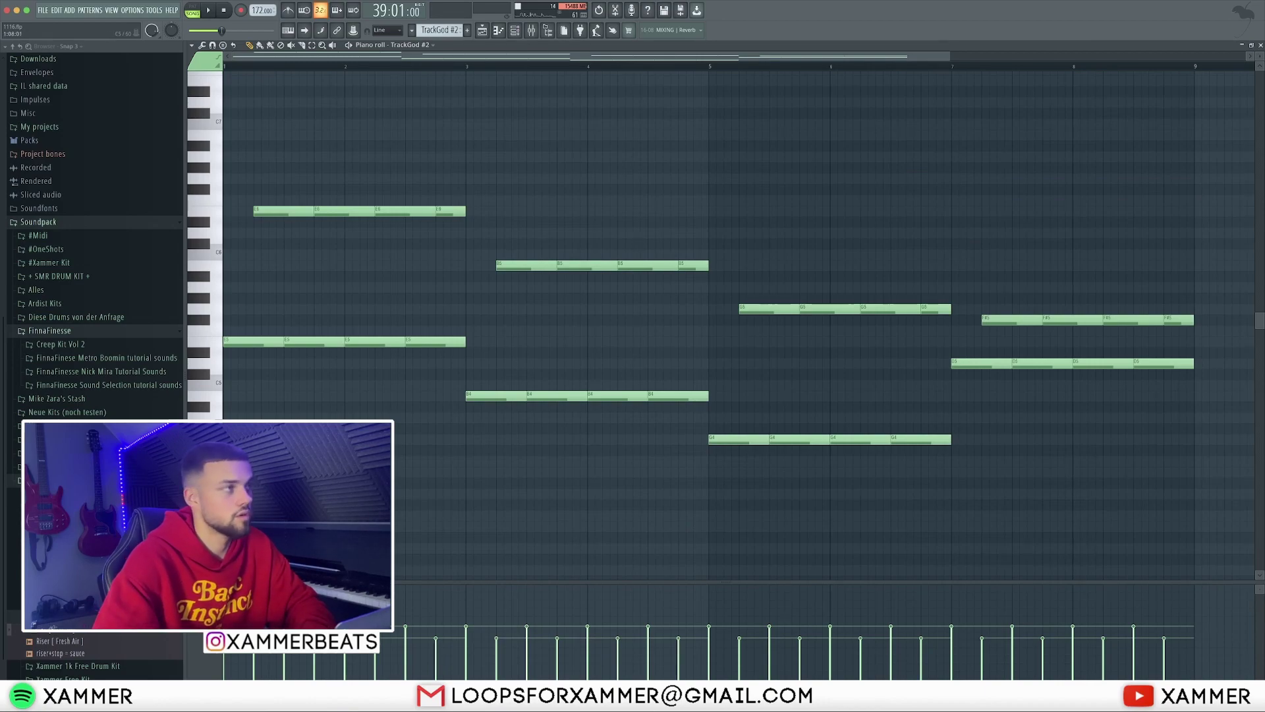
key(F5)
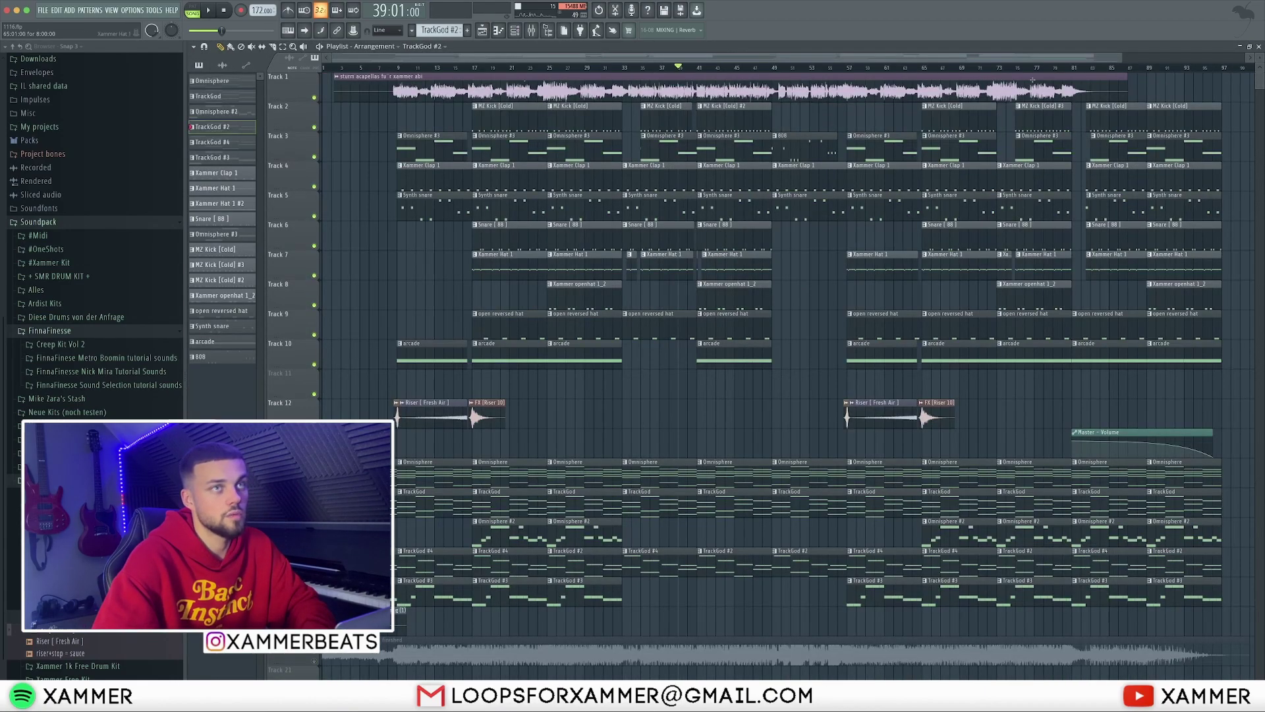
- View the MZ Kick [Cold] #2 pattern from bar 41 in the piano roll
ctrl+scroll(747, 164, up, 3)
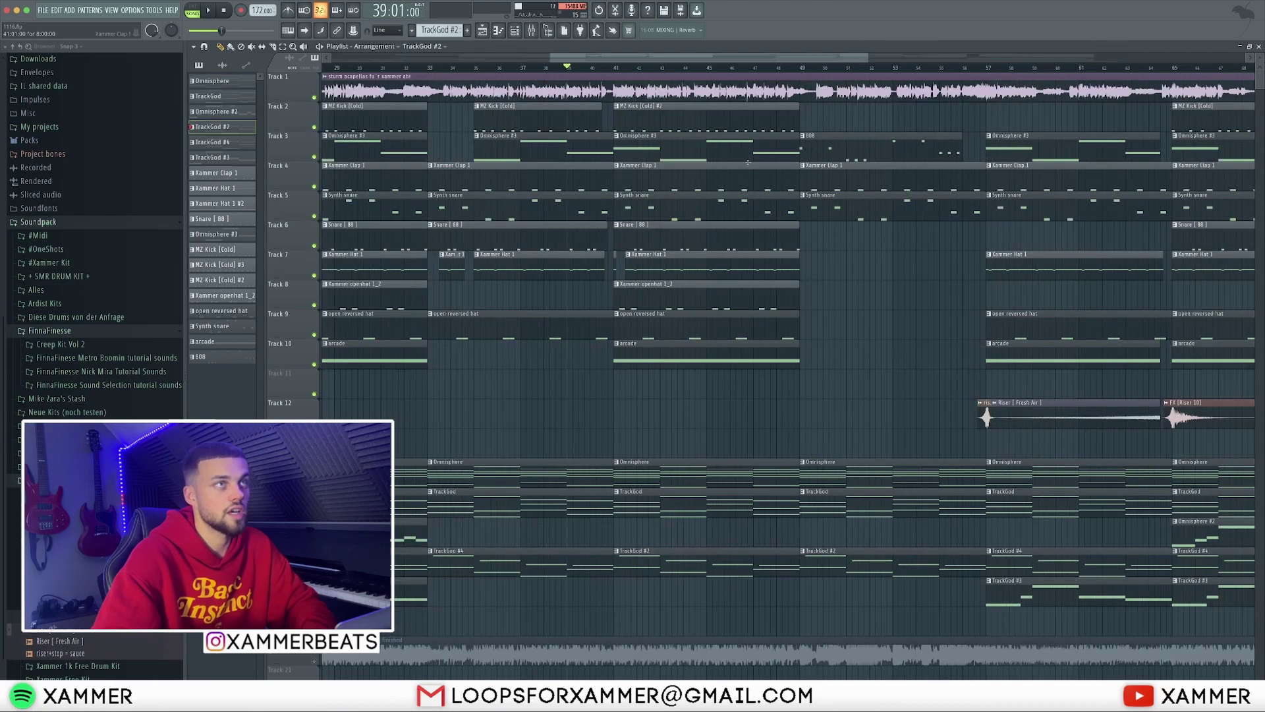
double_click(733, 120)
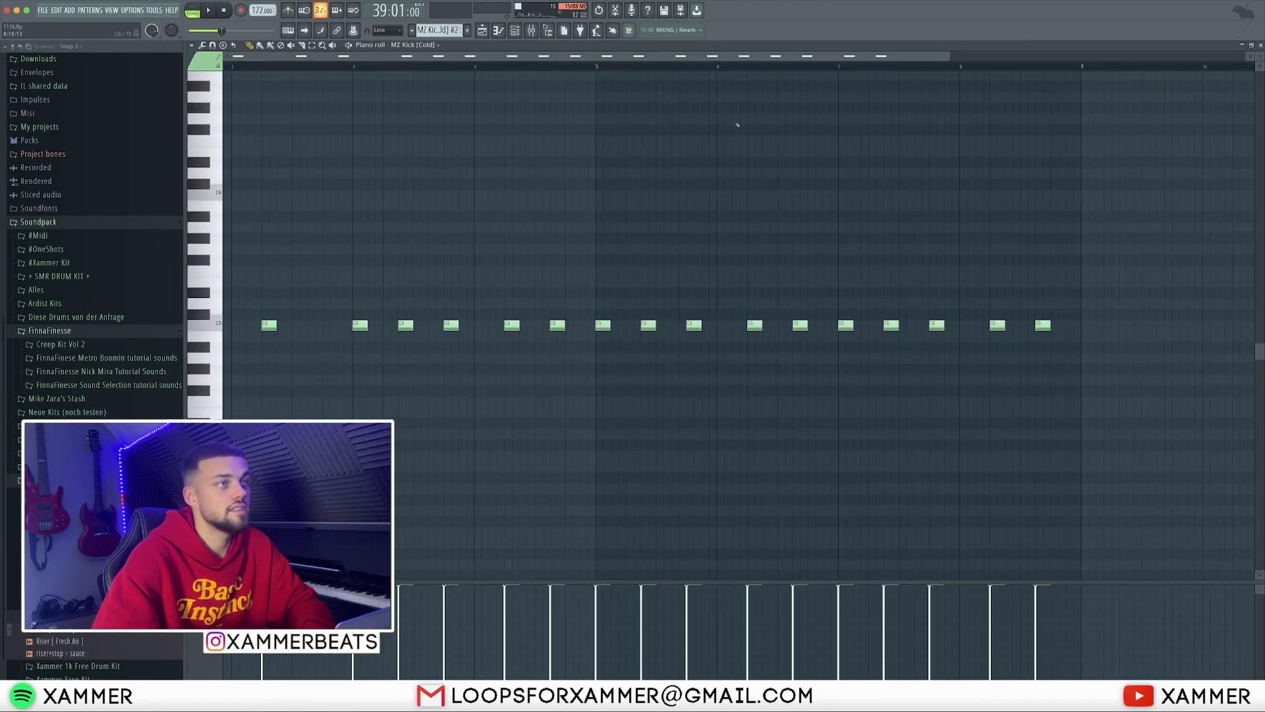
click(481, 30)
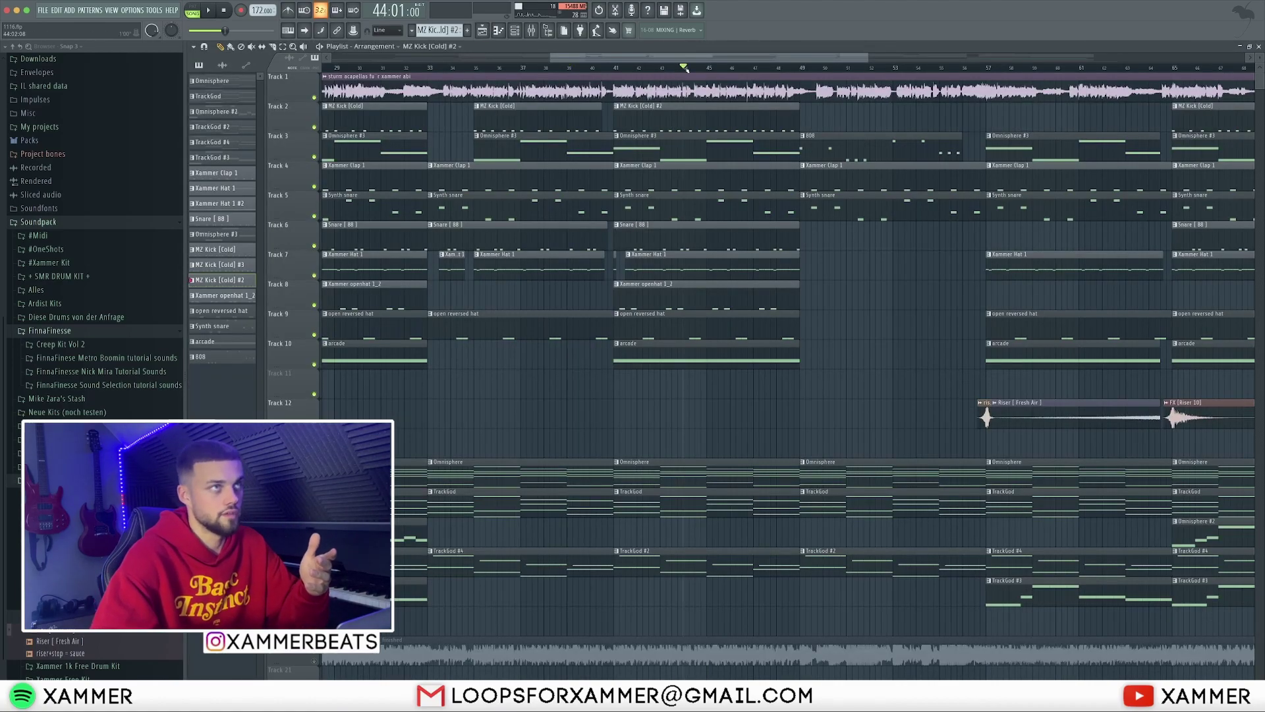
- Play the arrangement with the acapella from bar 44 towards the section change at bar 49
scroll(731, 168, up, 2)
key(space)
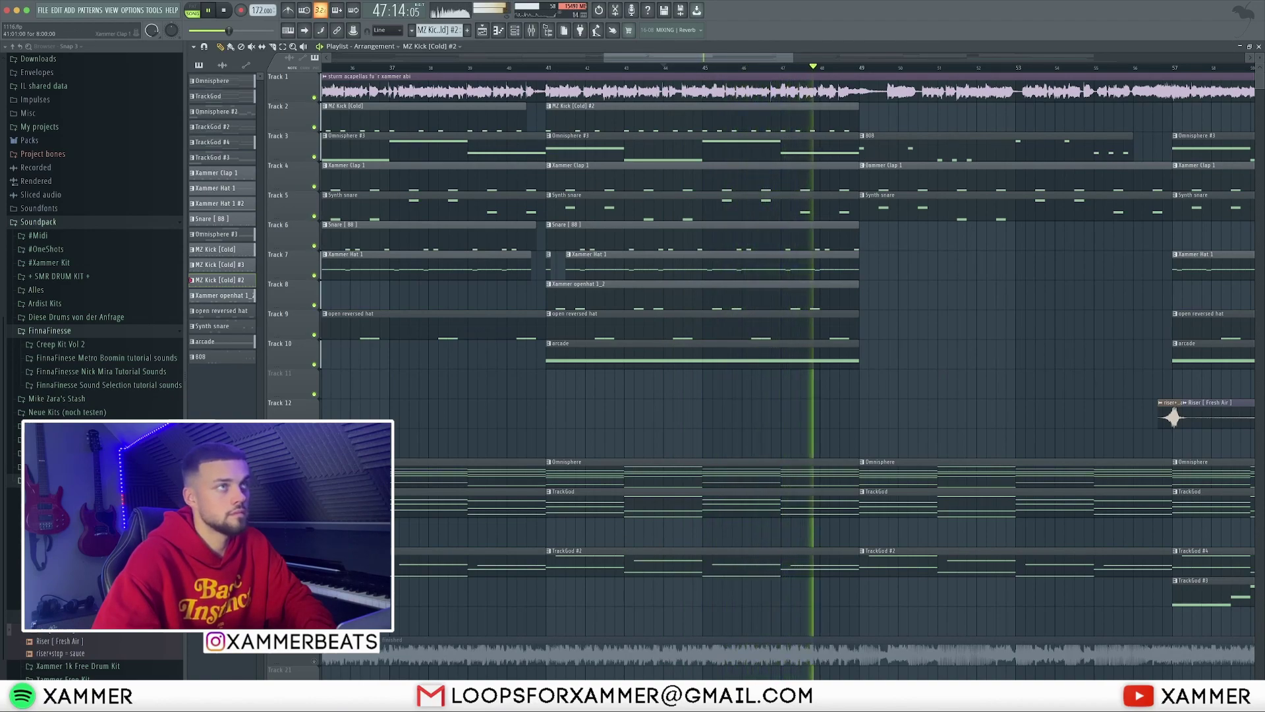
key(space)
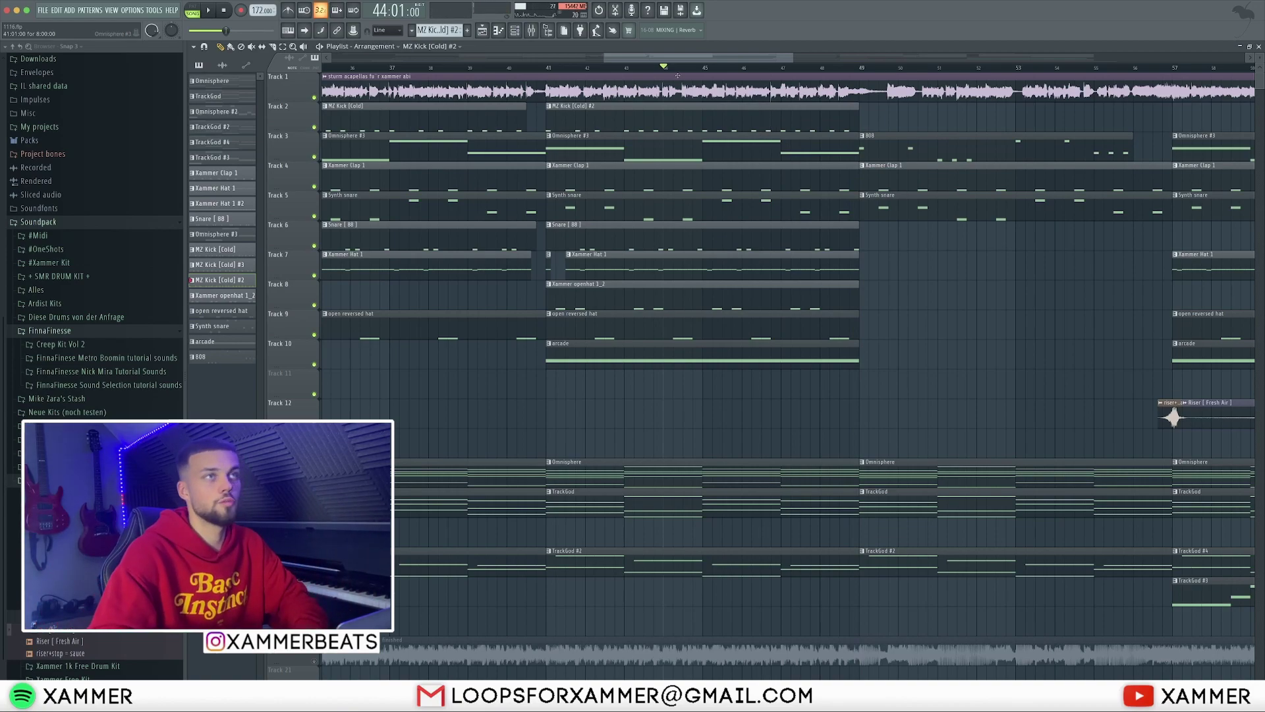
- Examine the reduced section starting at bar 49 and view its 808 pattern in the piano roll
scroll(804, 220, right, 3)
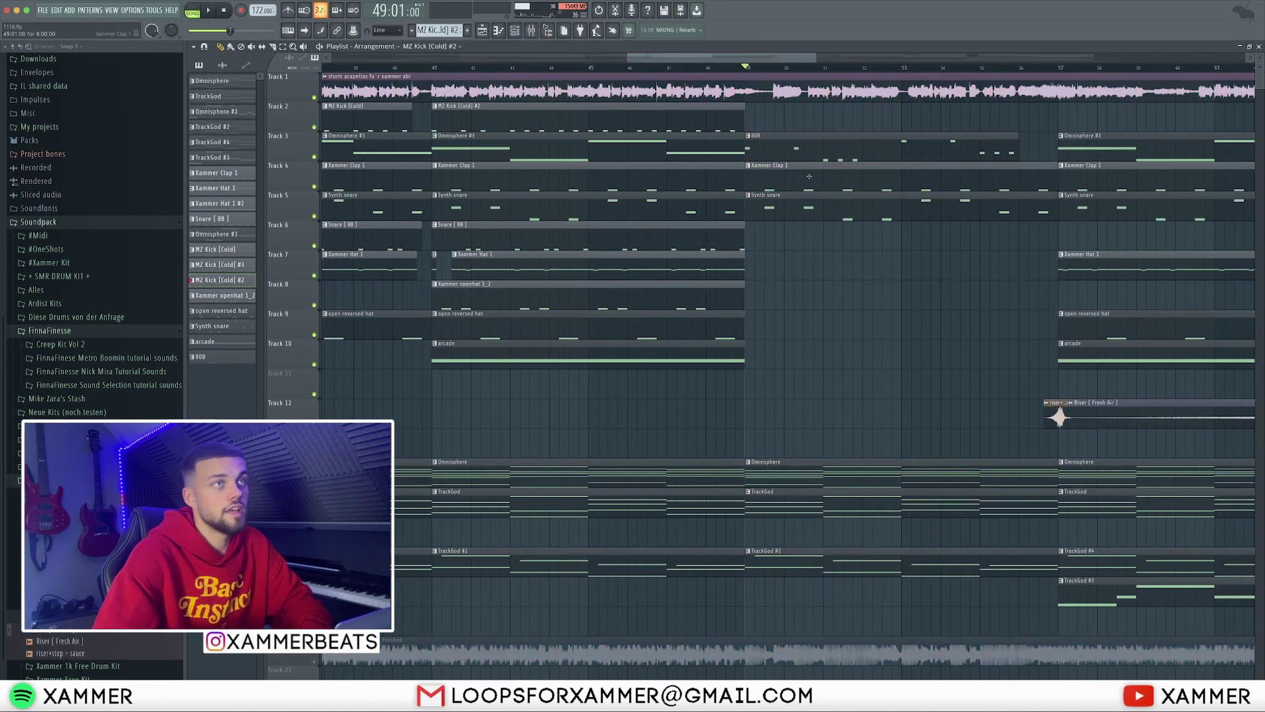
scroll(807, 158, down, 4)
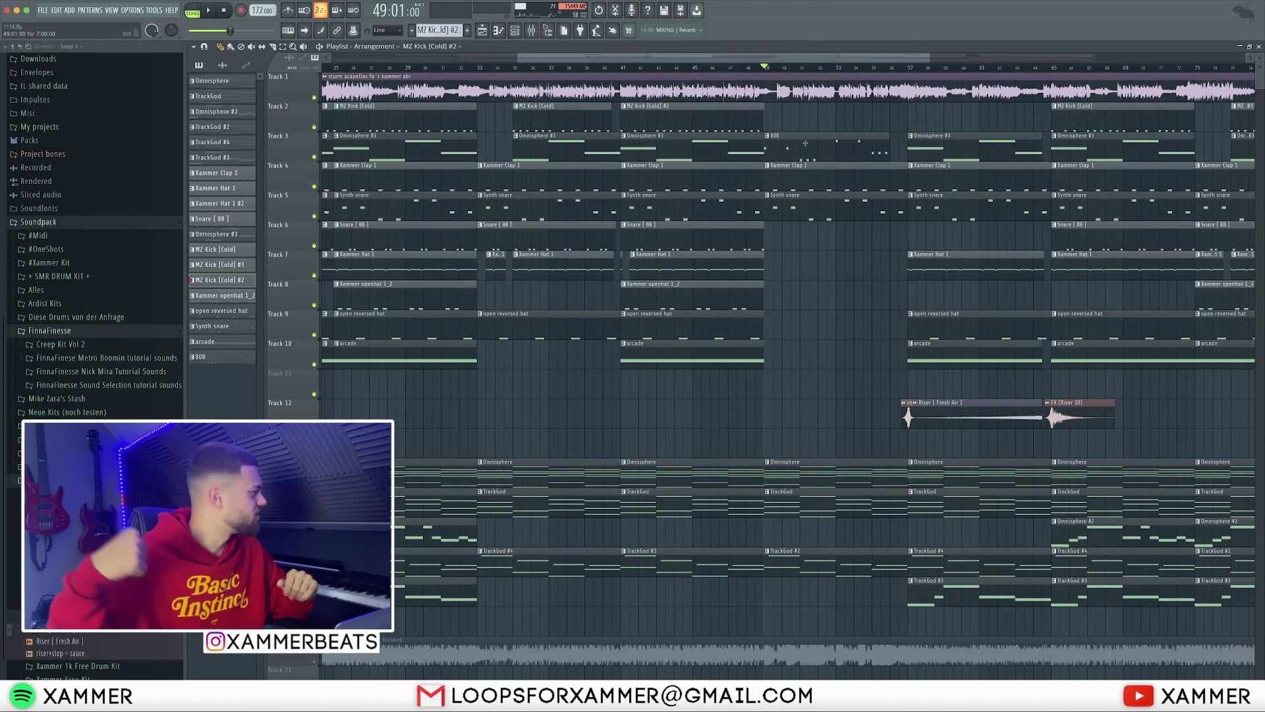
scroll(805, 143, up, 2)
double_click(811, 148)
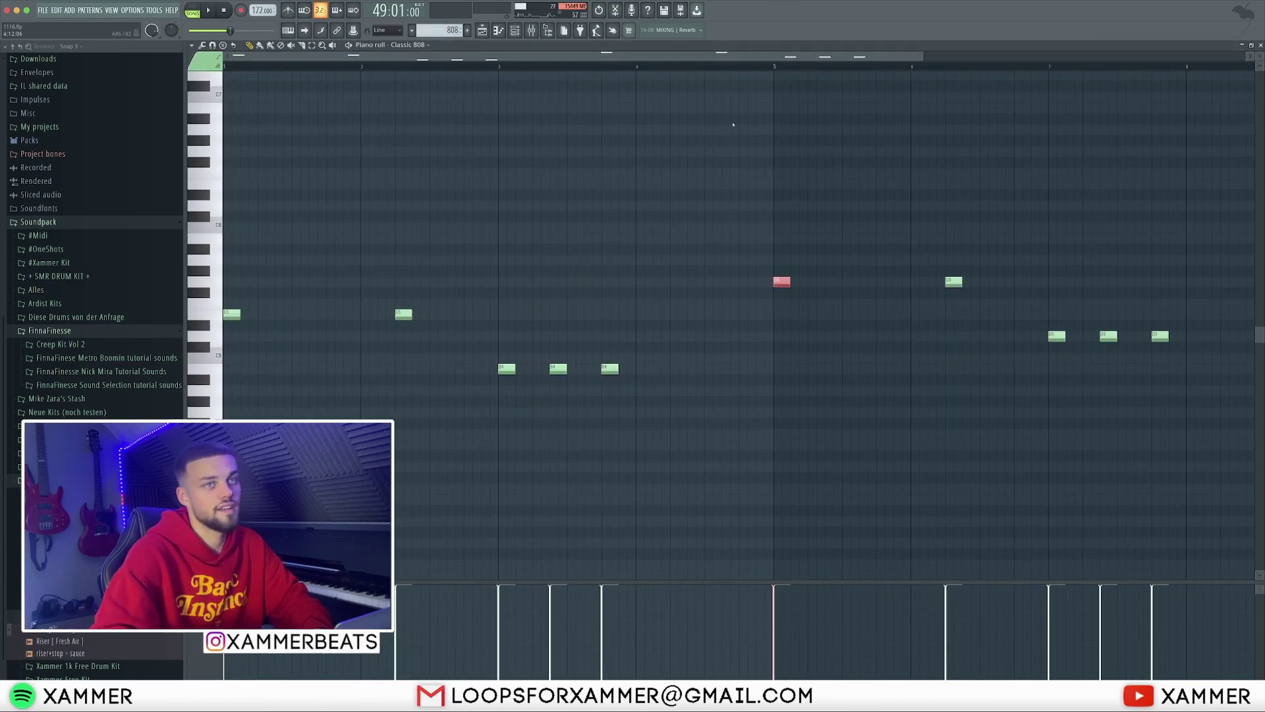
scroll(957, 246, down, 2)
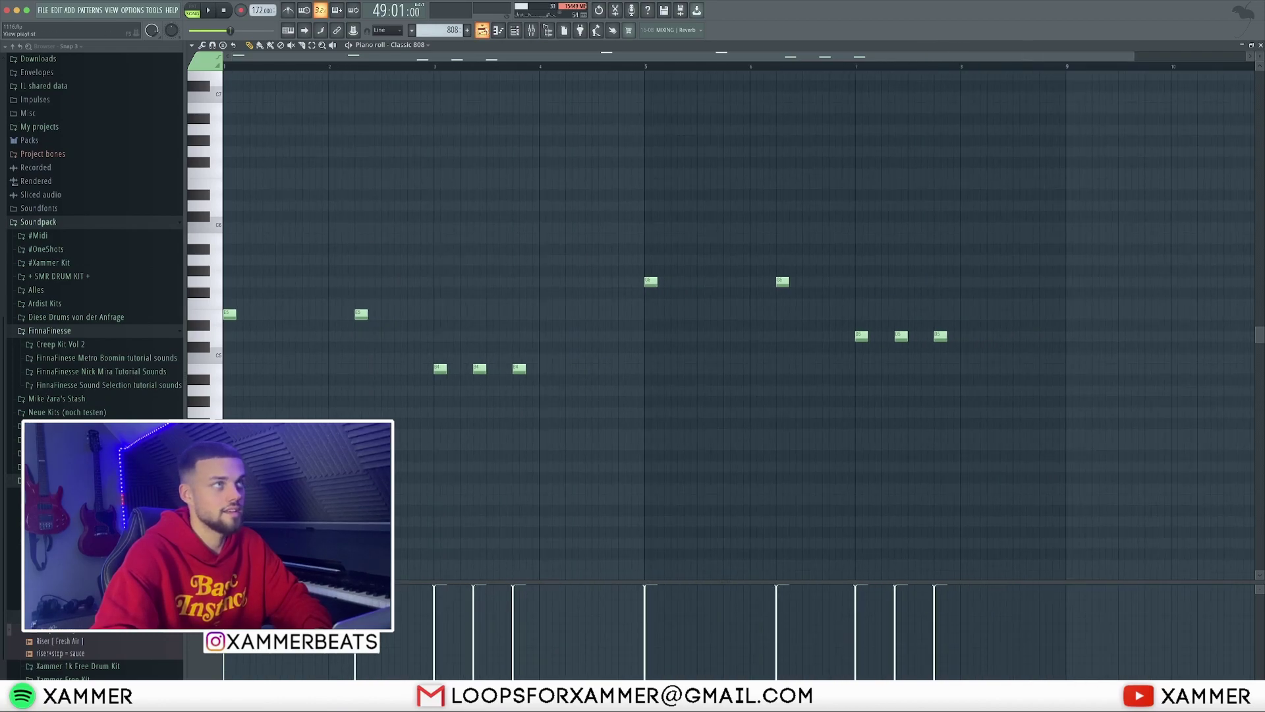
key(F5)
- Highlight the Xammer Clap 1 and Synth snare clips from bar 49 to examine the section's remaining layers
drag(832, 227, 832, 184)
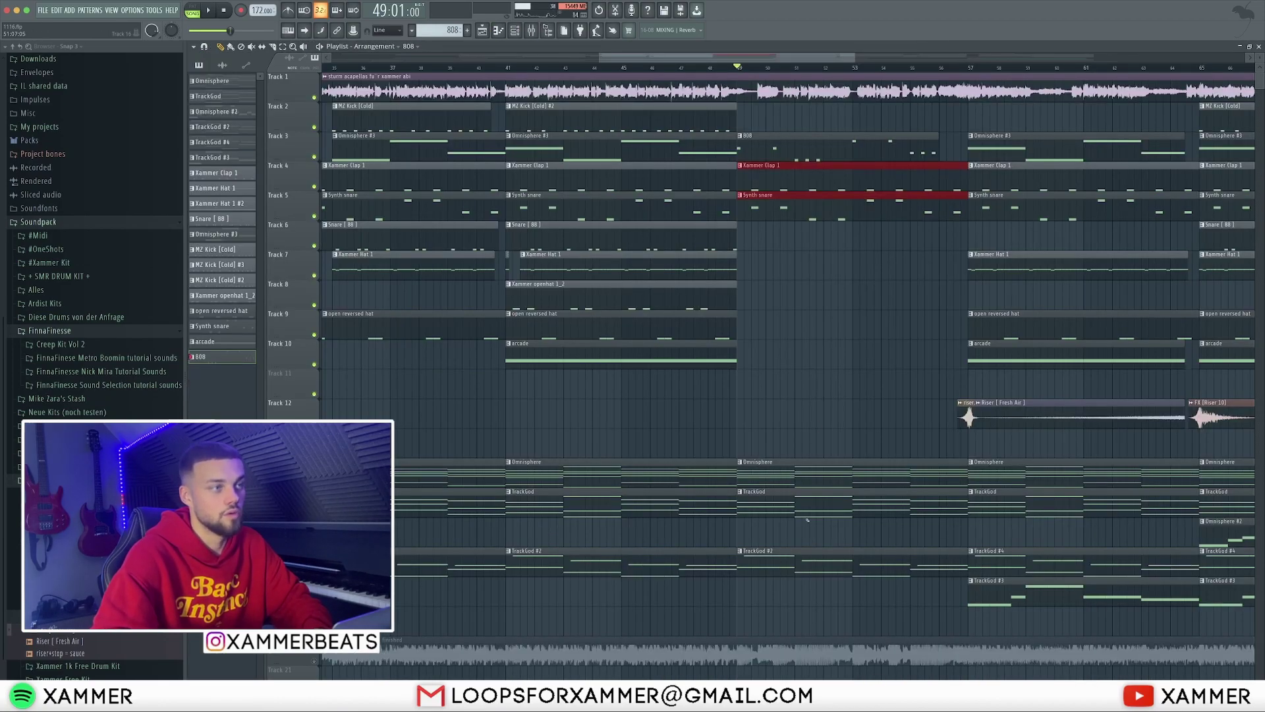
scroll(808, 520, down, 3)
drag(836, 593, 762, 342)
click(908, 389)
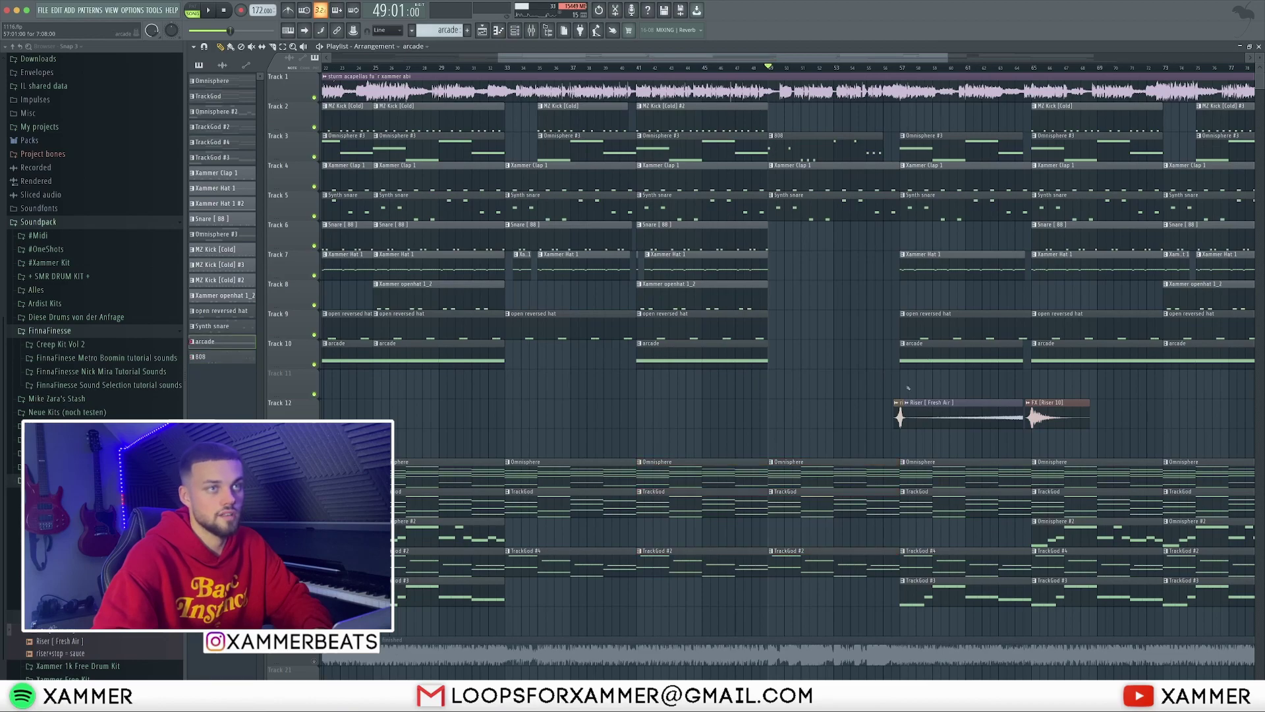
- Play the reduced section from bar 49 with the acapella past the change at bar 57, stop playback and mute the acapella track
key(space)
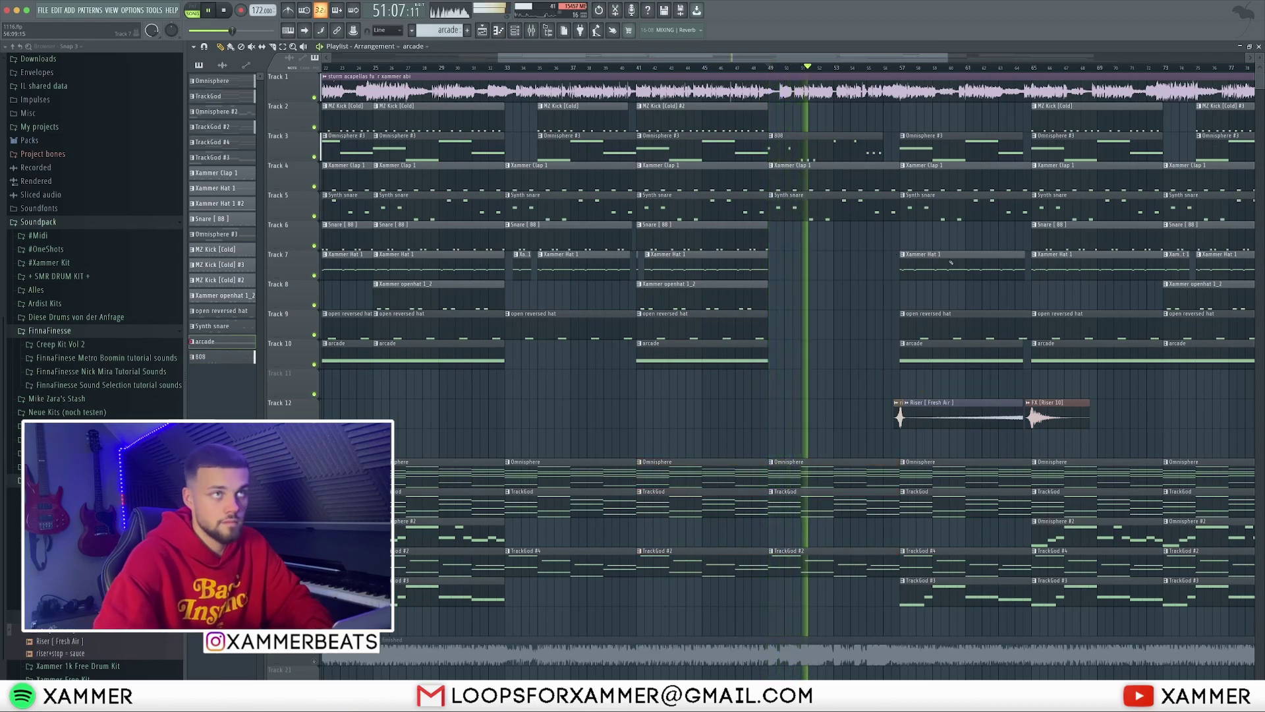
scroll(872, 211, up, 2)
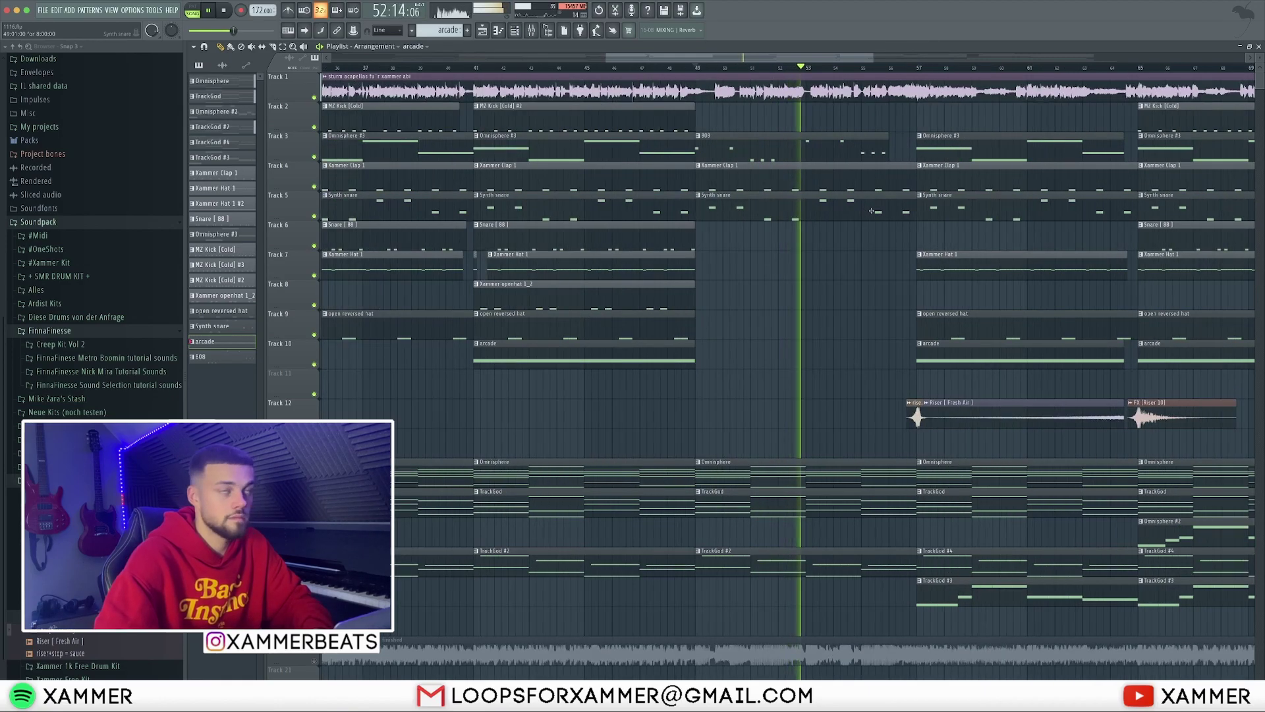
scroll(872, 211, right, 1)
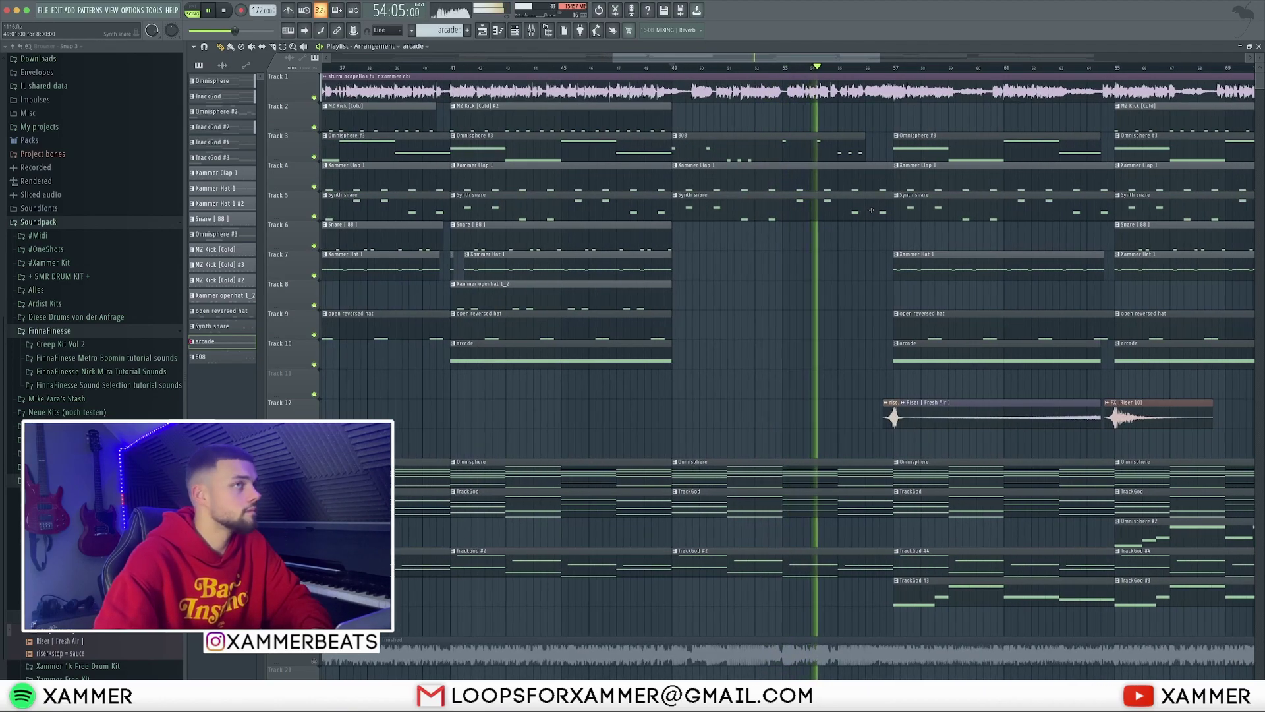
scroll(872, 211, up, 2)
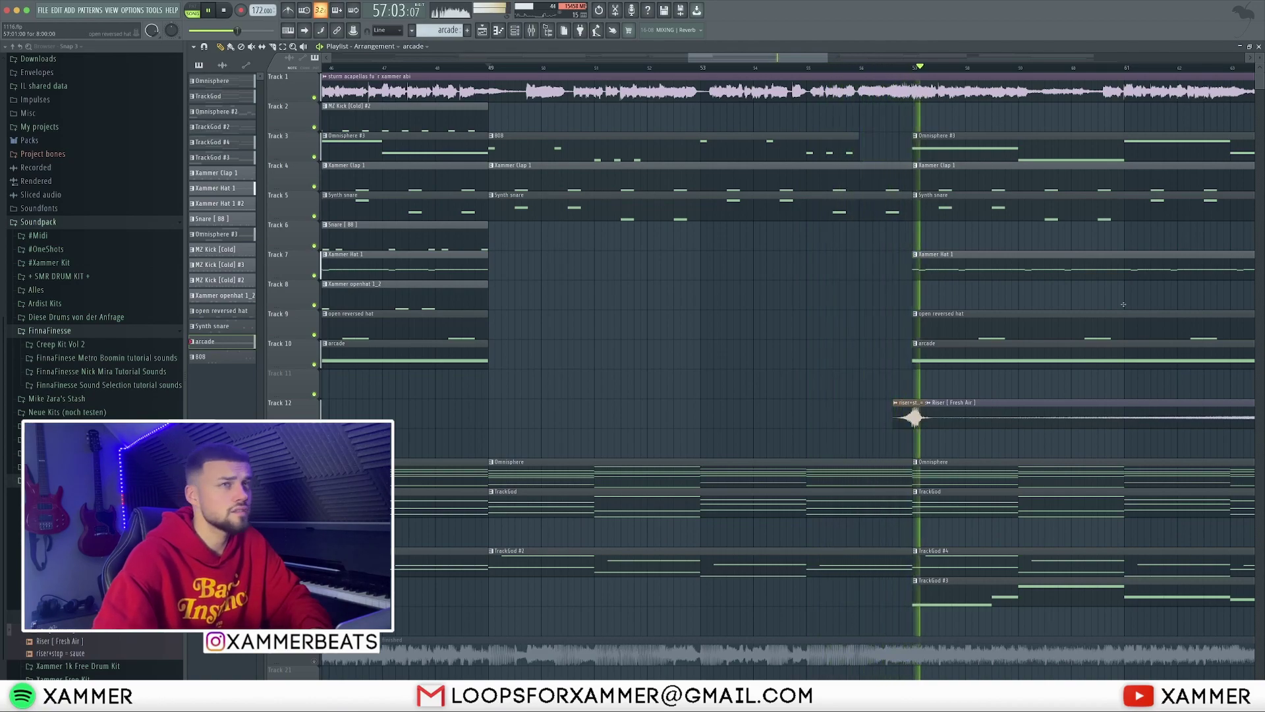
scroll(891, 290, right, 4)
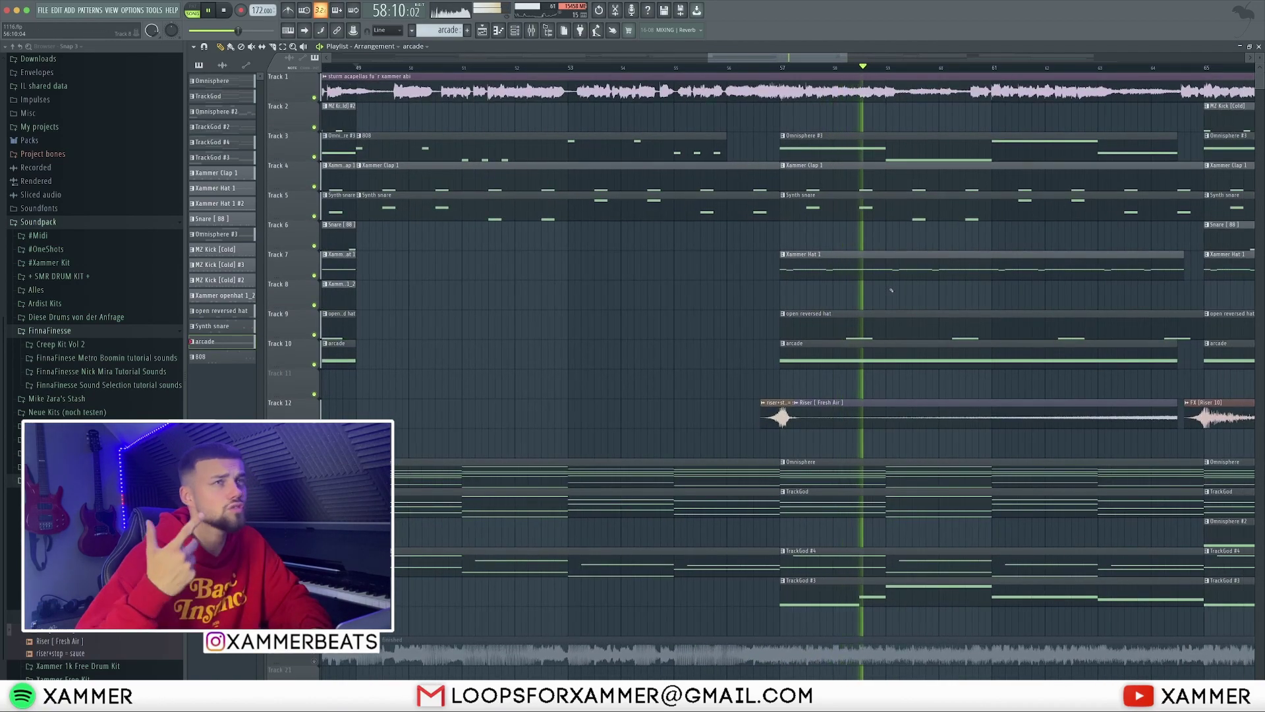
click(314, 98)
key(space)
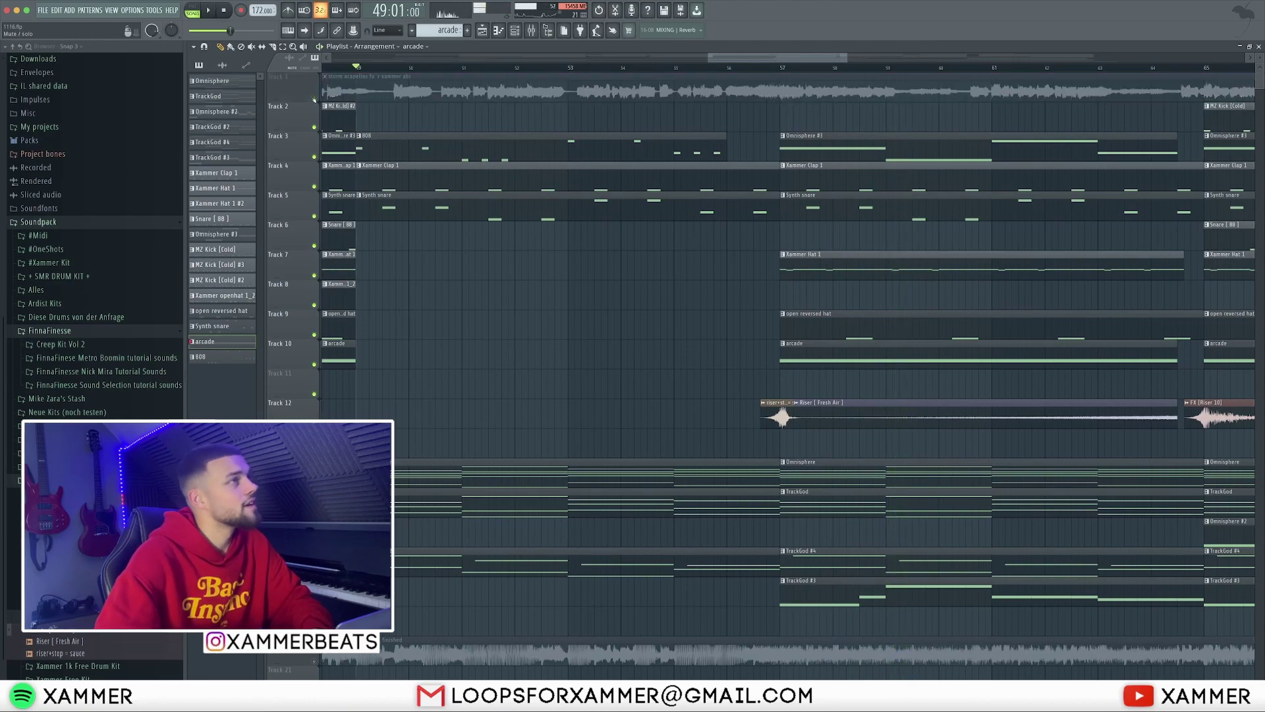
- Highlight the open reversed hat clip from bar 57, unmute the acapella and play from bar 61 through the drop at bar 65
scroll(793, 237, down, 8)
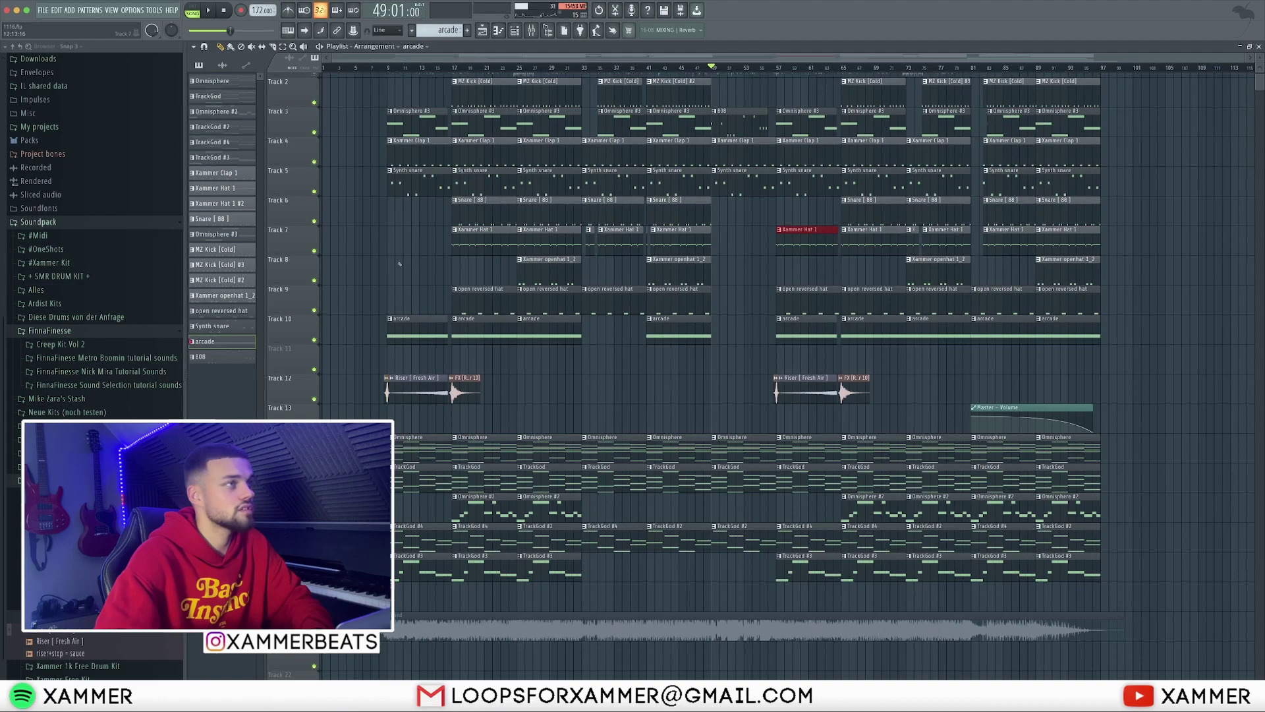
click(798, 298)
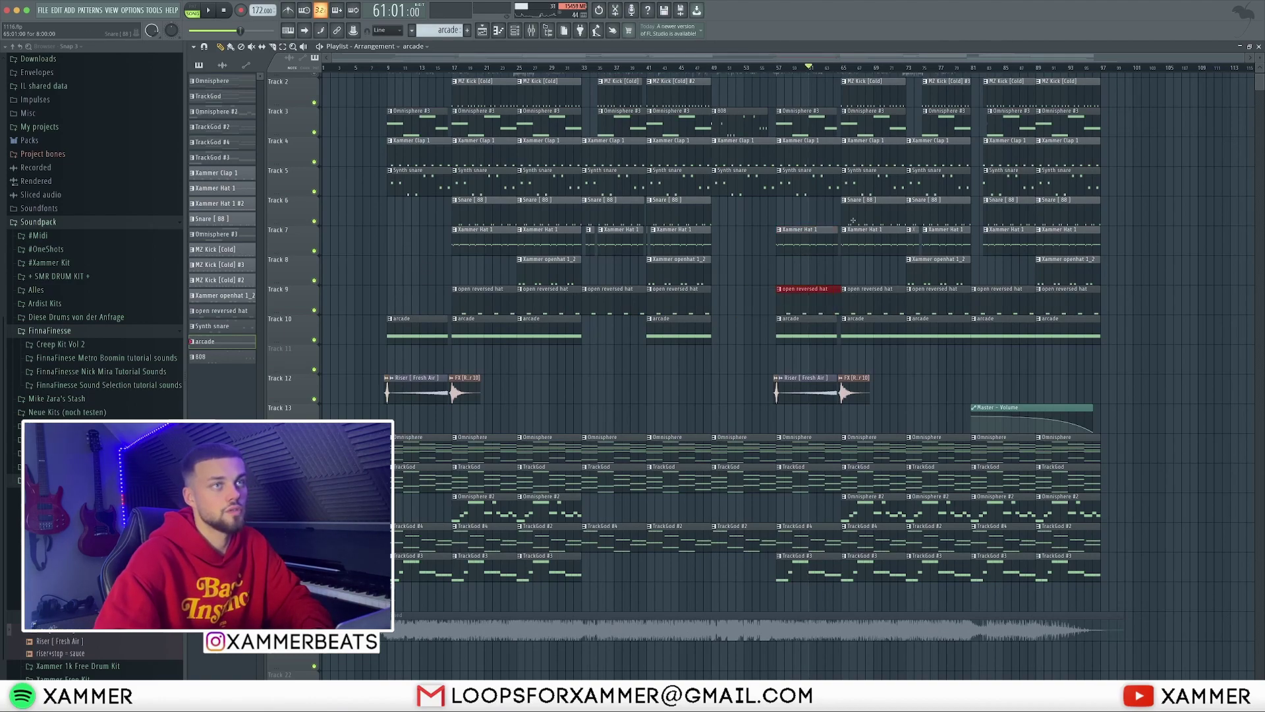
scroll(853, 220, up, 5)
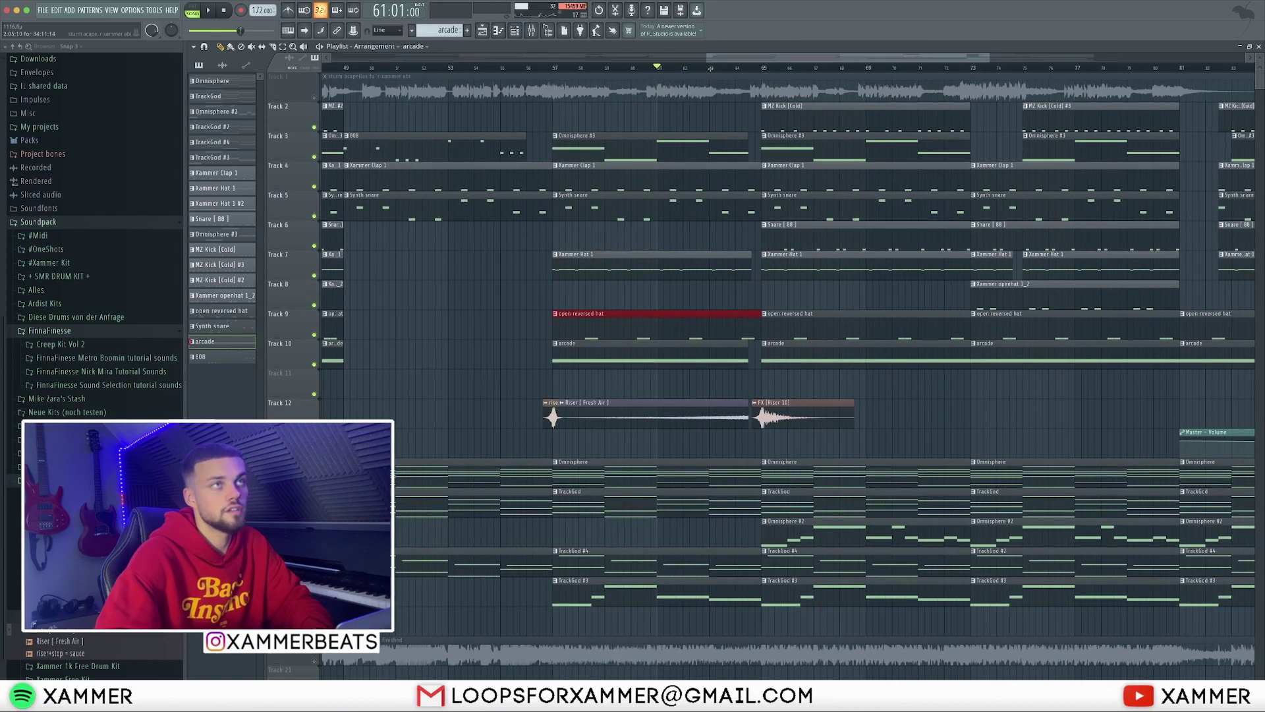
click(314, 97)
key(space)
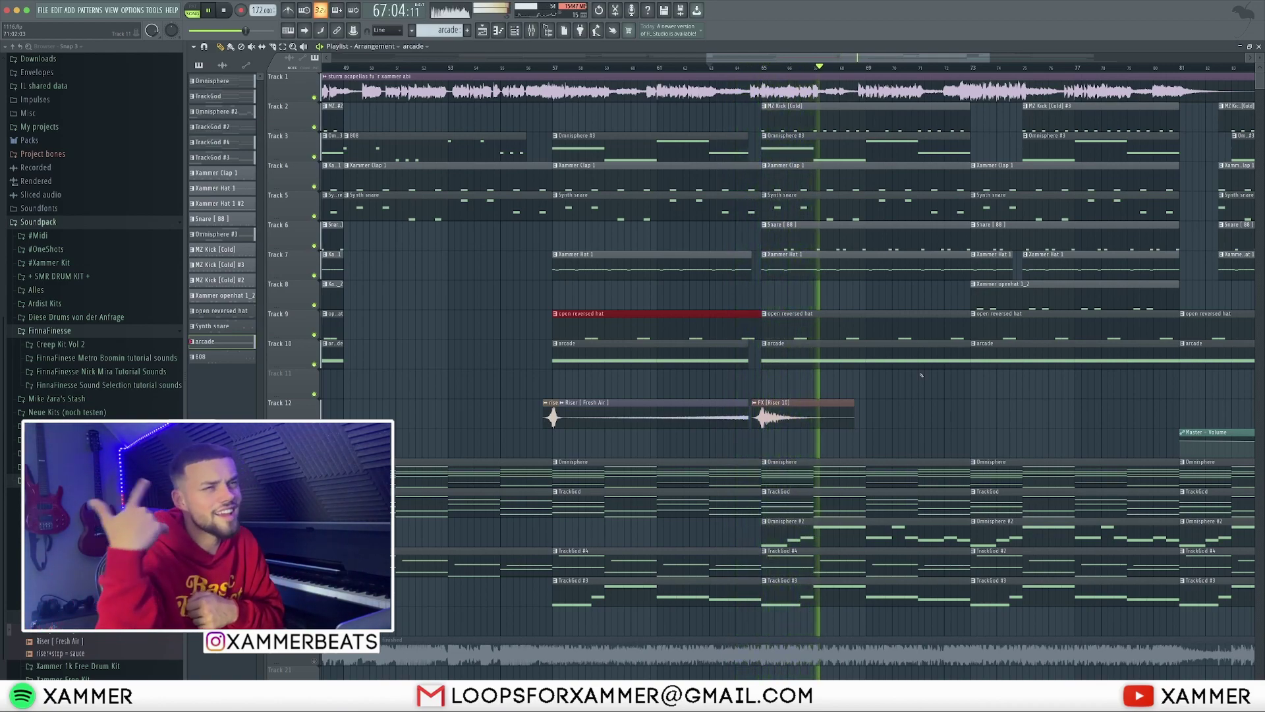
scroll(949, 336, down, 3)
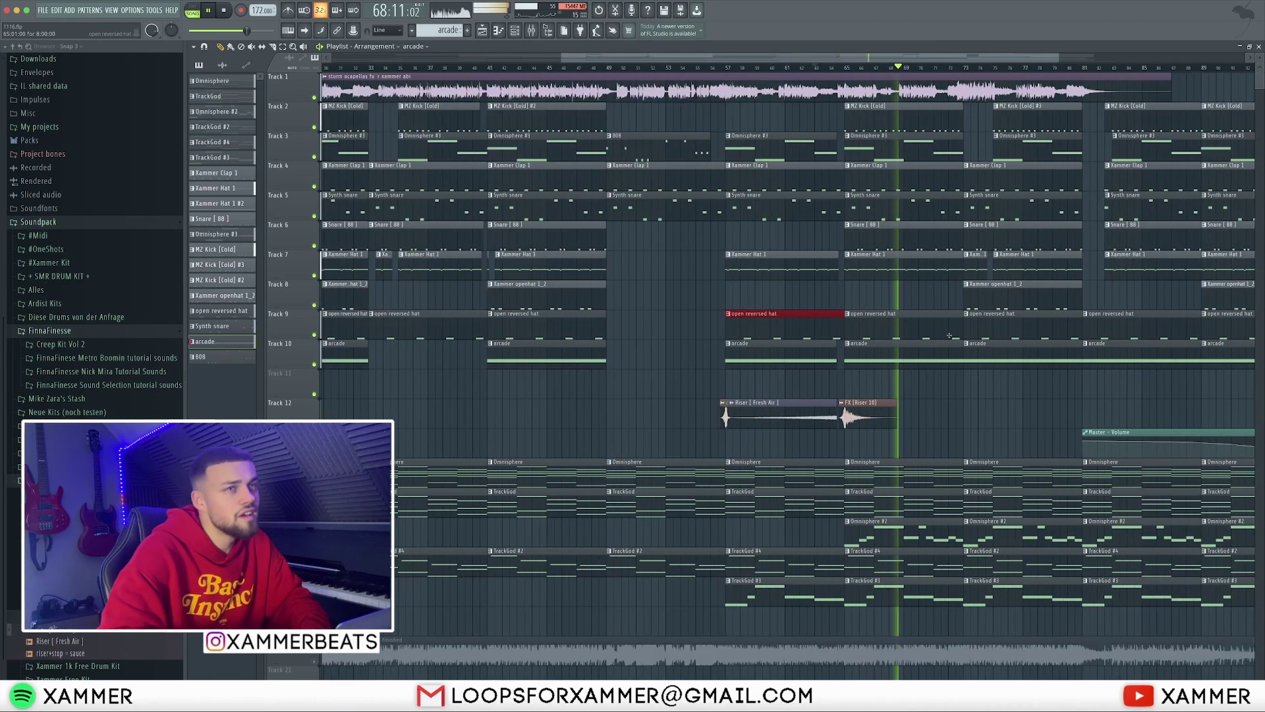
scroll(949, 335, up, 3)
key(space)
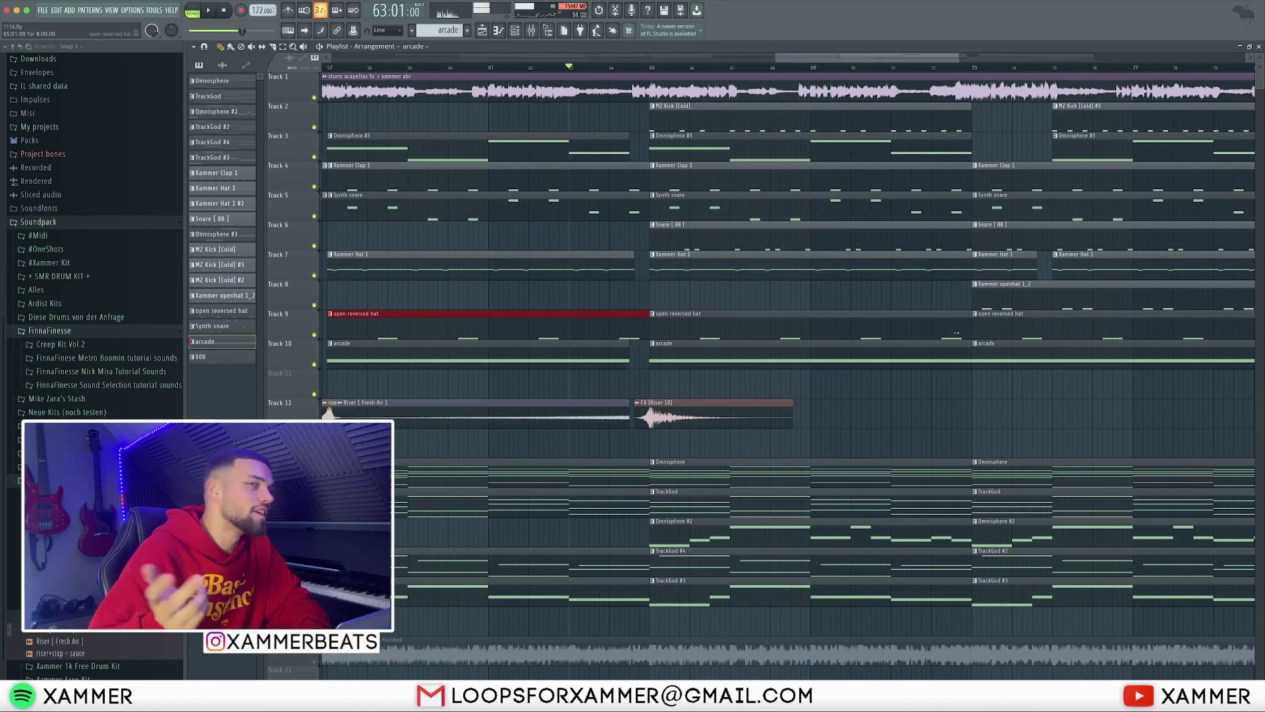
- Examine the arrangement around bar 73 and play it with the acapella from bar 71 towards the section change at bar 81
scroll(956, 333, right, 2)
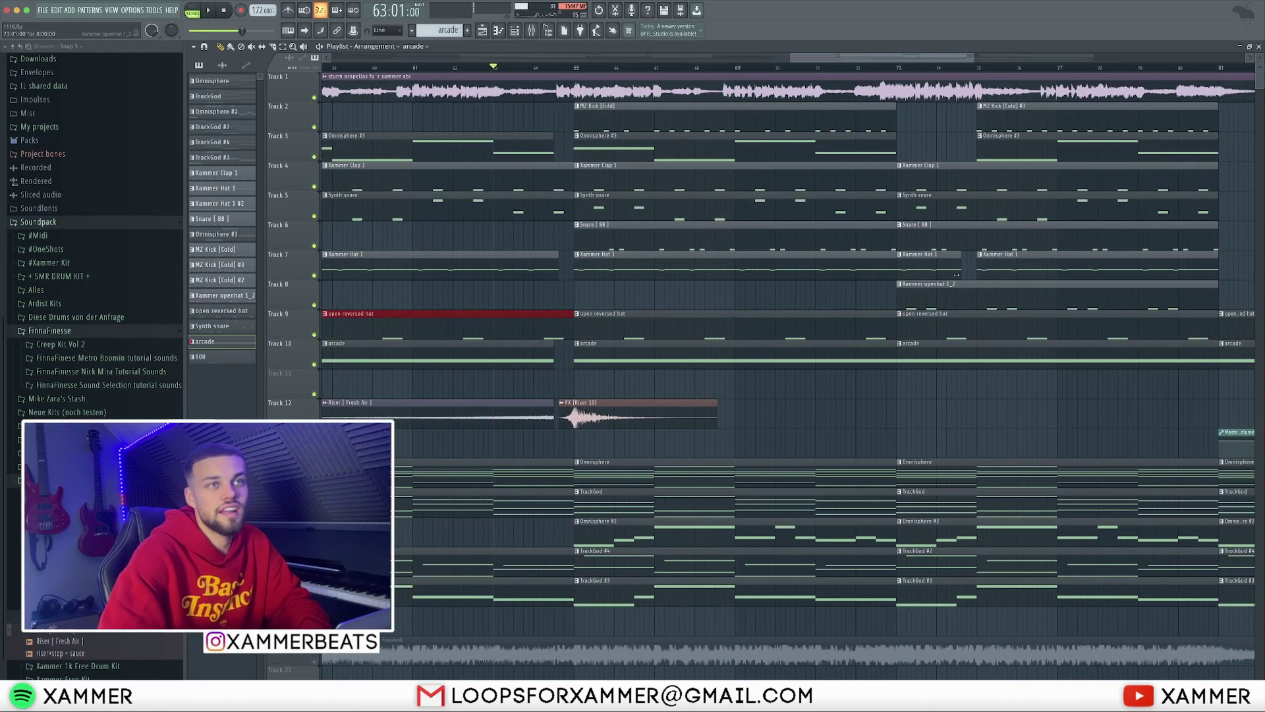
scroll(959, 257, up, 2)
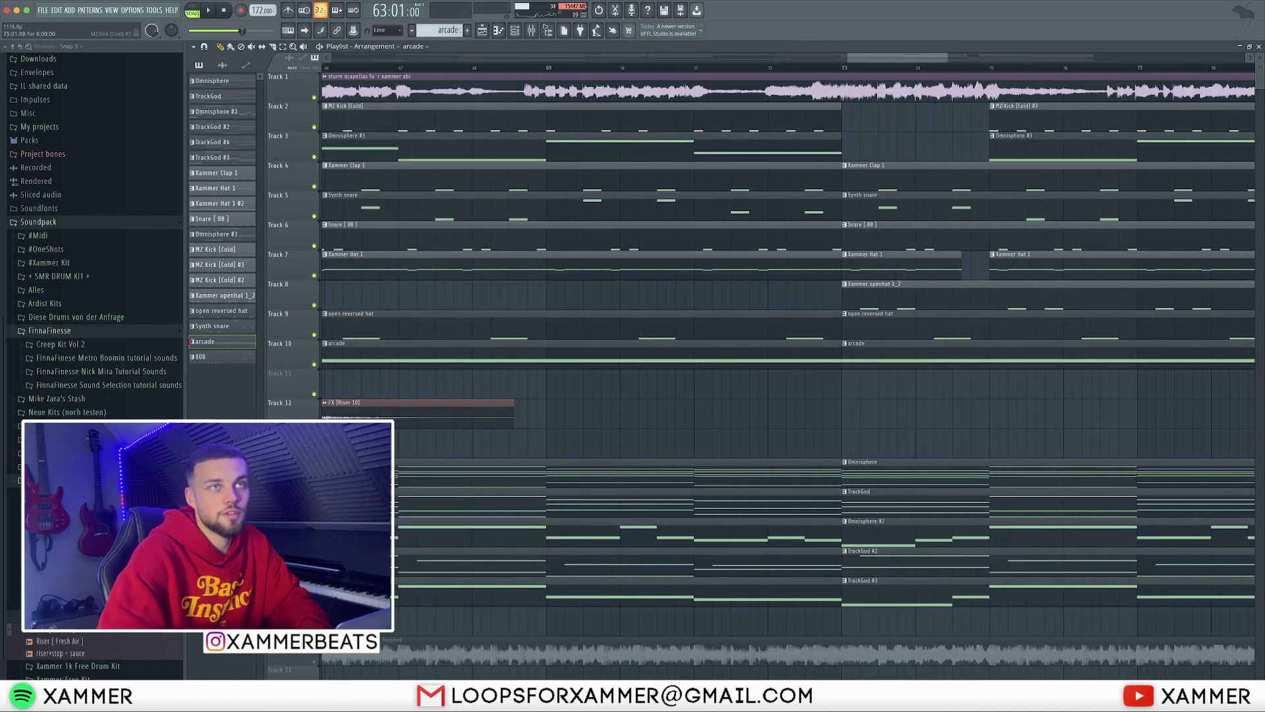
scroll(983, 195, down, 2)
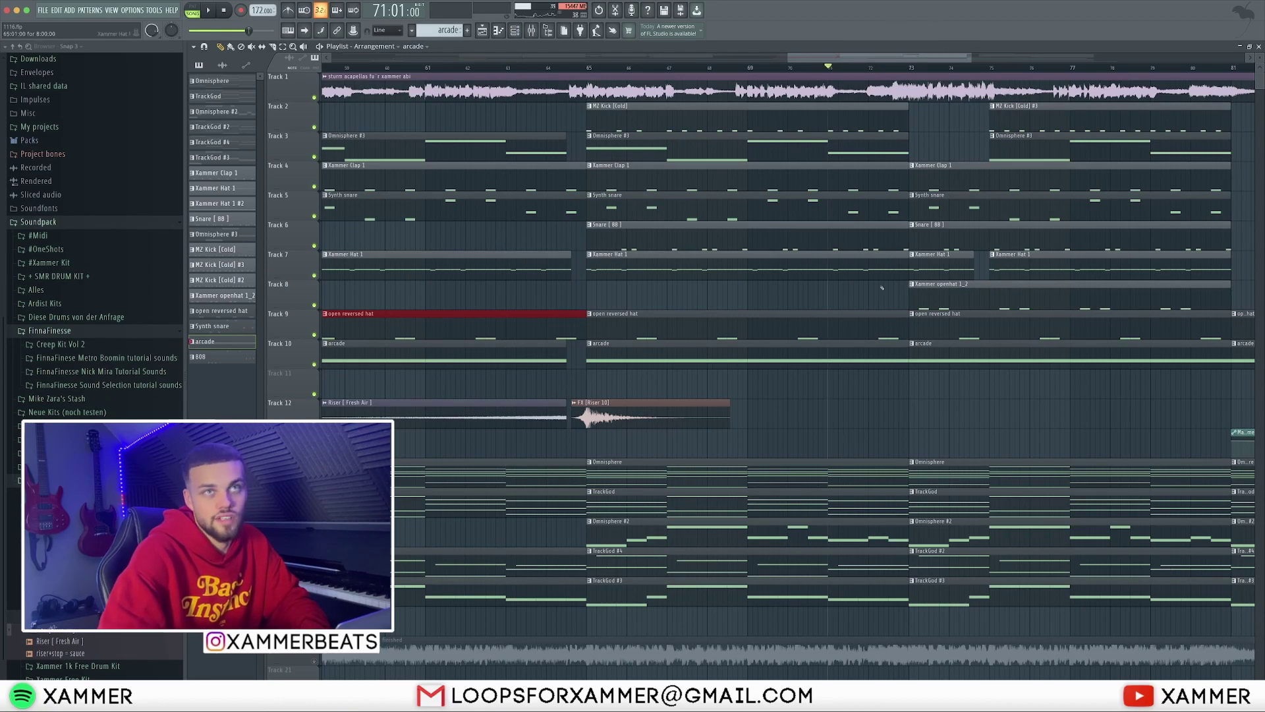
scroll(882, 288, down, 3)
scroll(884, 267, up, 1)
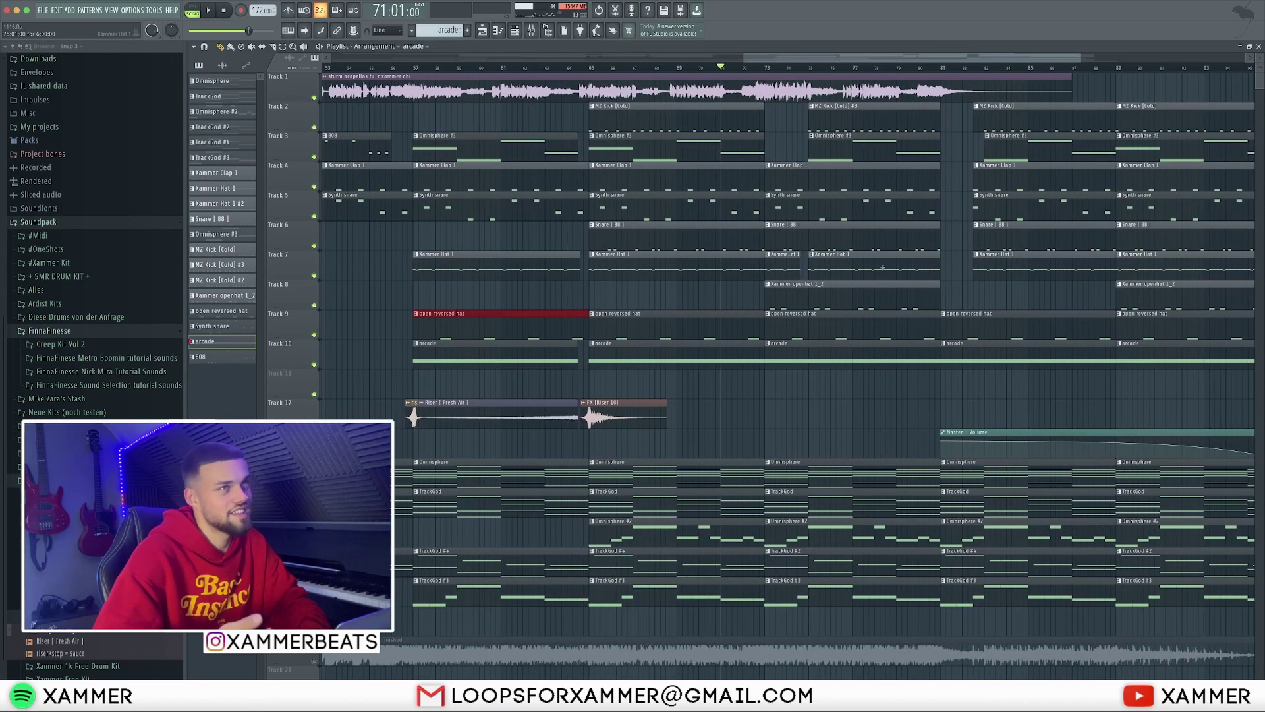
key(space)
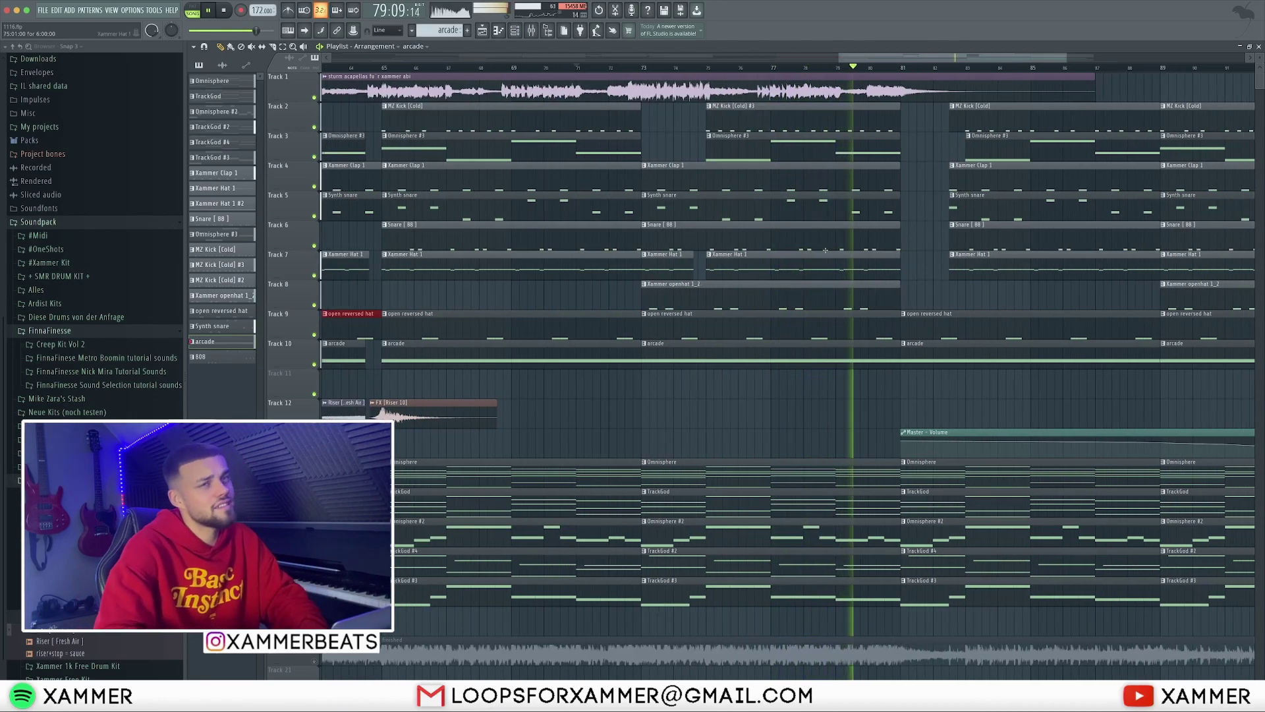
key(space)
- Highlight the kick, clap, Synth snare, snare and hat clips that re-enter after the drum gap at bar 81
scroll(766, 166, down, 2)
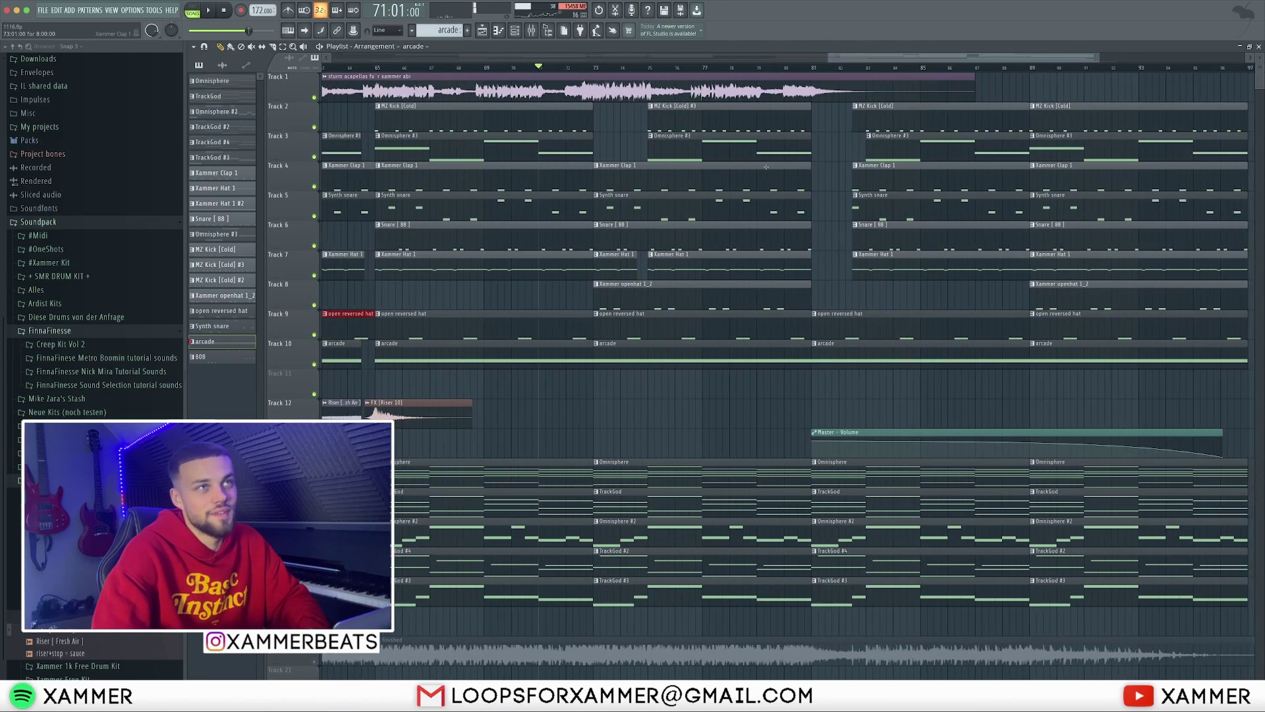
scroll(901, 180, up, 3)
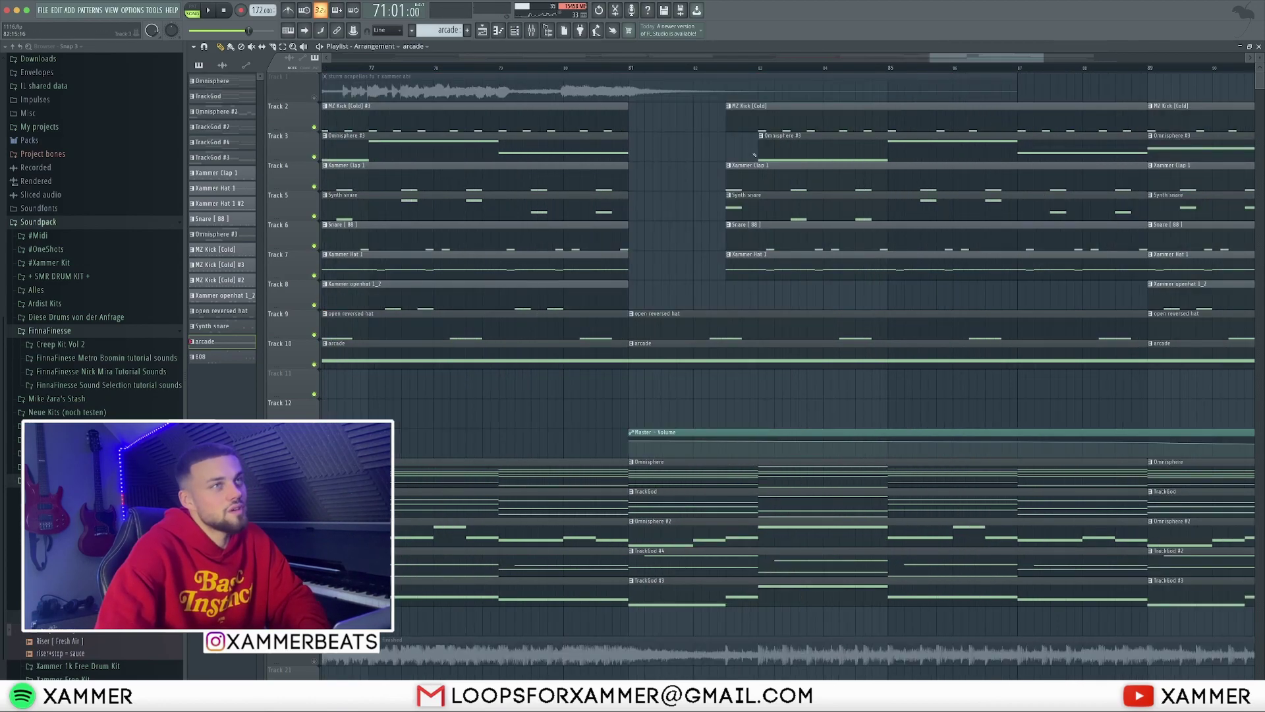
drag(740, 277, 740, 116)
drag(744, 73, 744, 130)
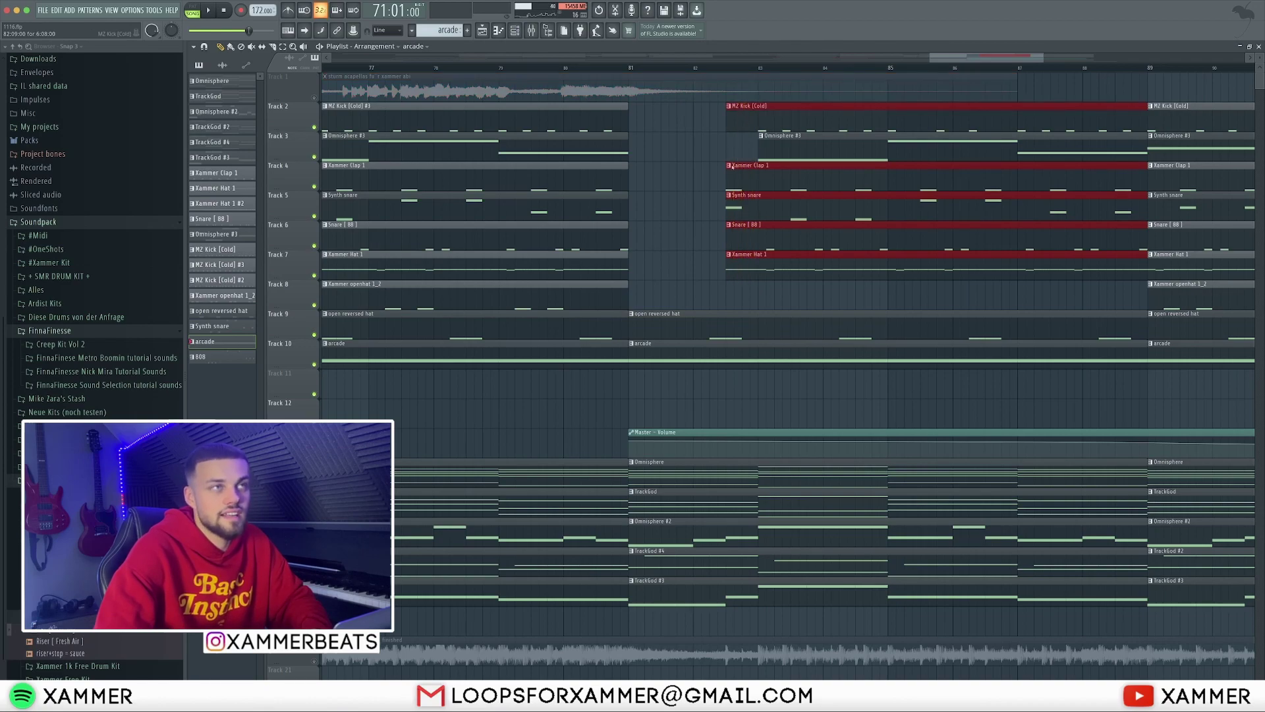
drag(638, 124, 719, 119)
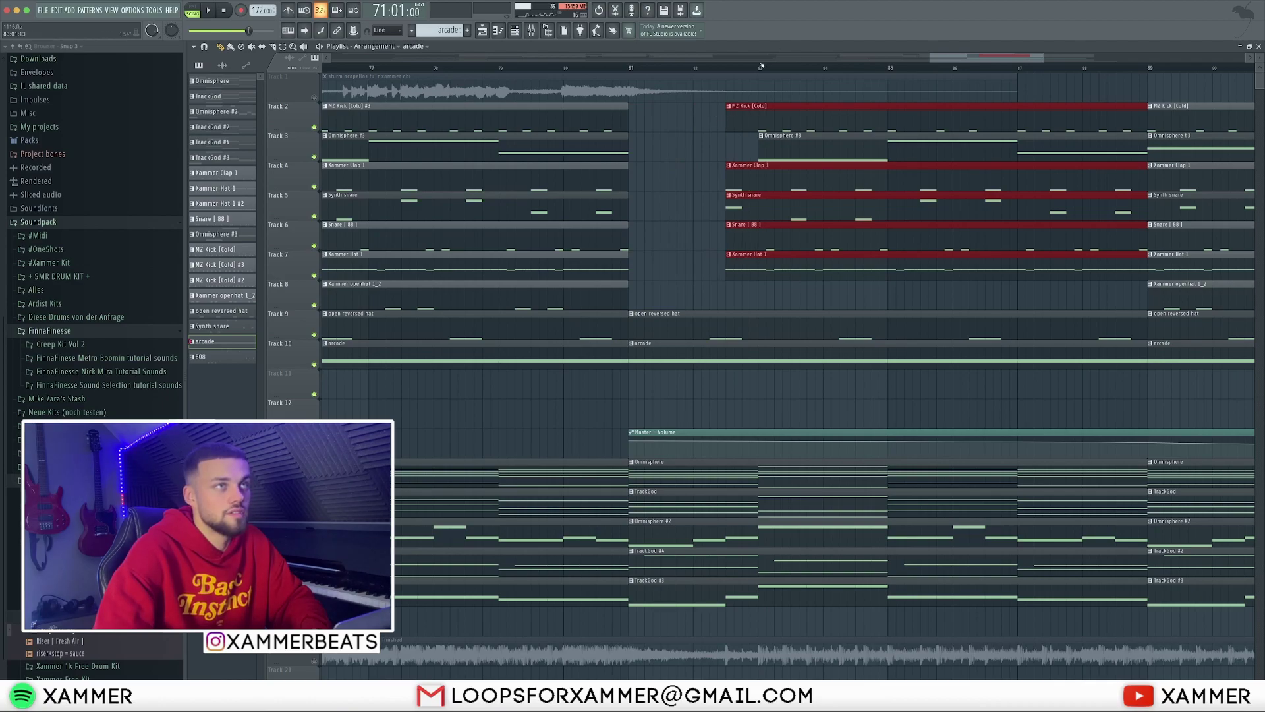
- Highlight all clips of the closing section from bar 81 and select its Master - Volume automation clip
scroll(593, 109, down, 3)
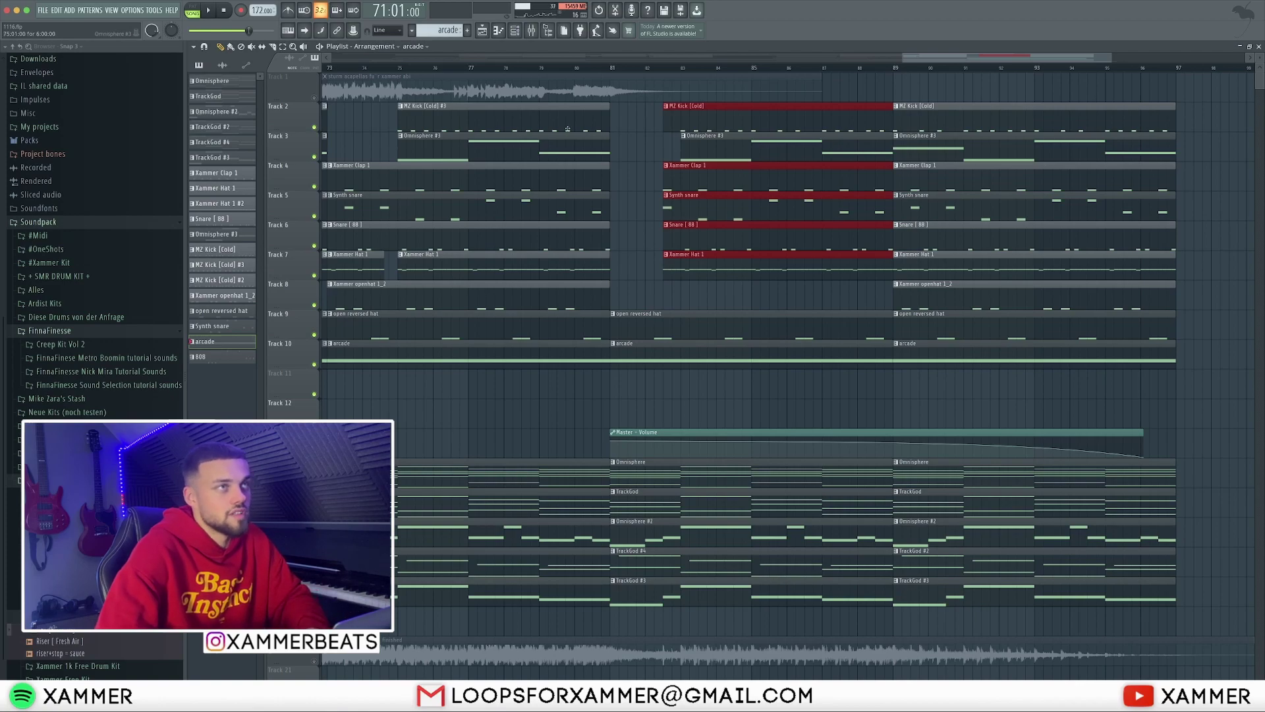
scroll(915, 365, down, 2)
drag(965, 580, 856, 130)
scroll(863, 463, down, 2)
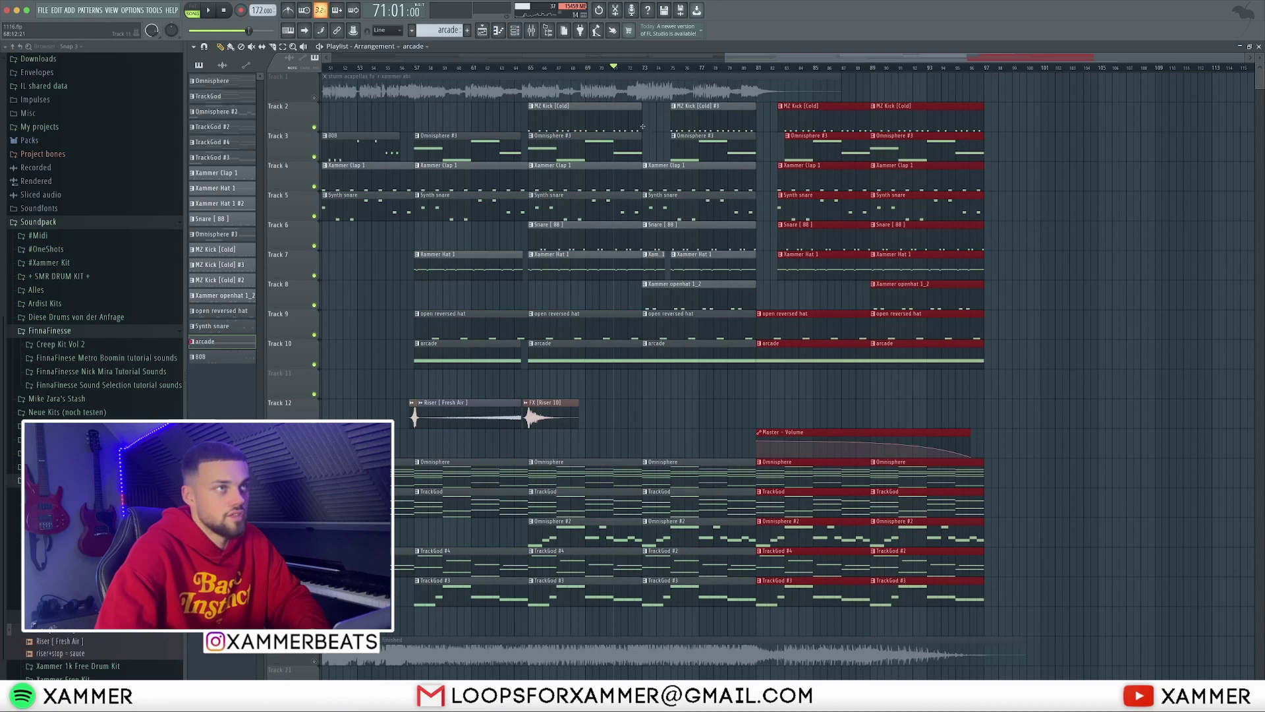
click(929, 444)
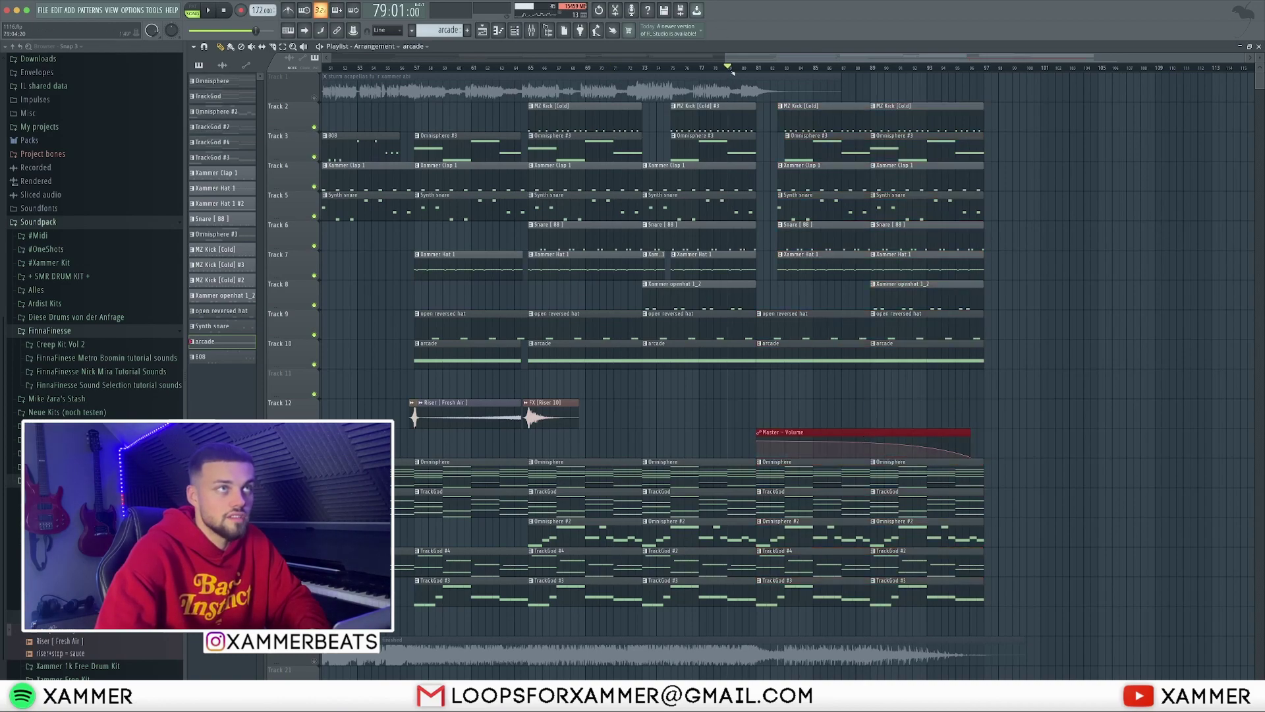
- Play the transition into the outro from bar 79 without the acapella, stop at about bar 86 and view the whole arrangement
key(space)
click(709, 185)
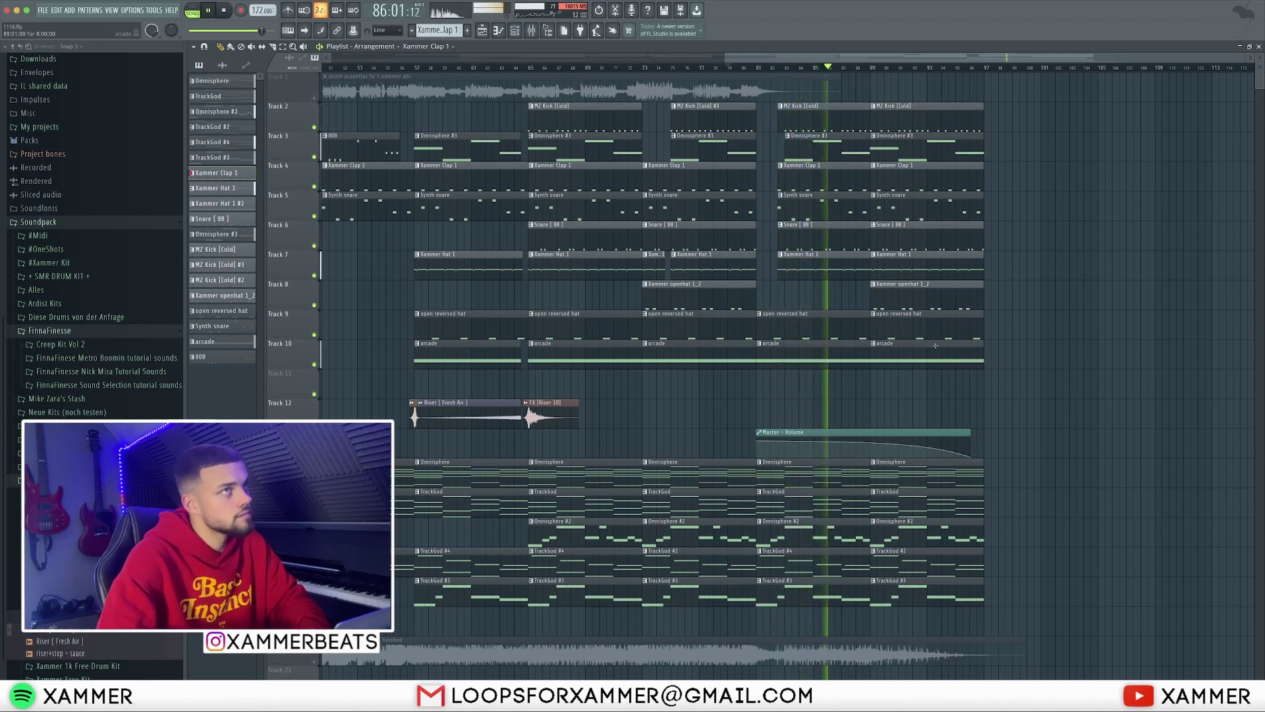
key(space)
scroll(878, 391, down, 2)
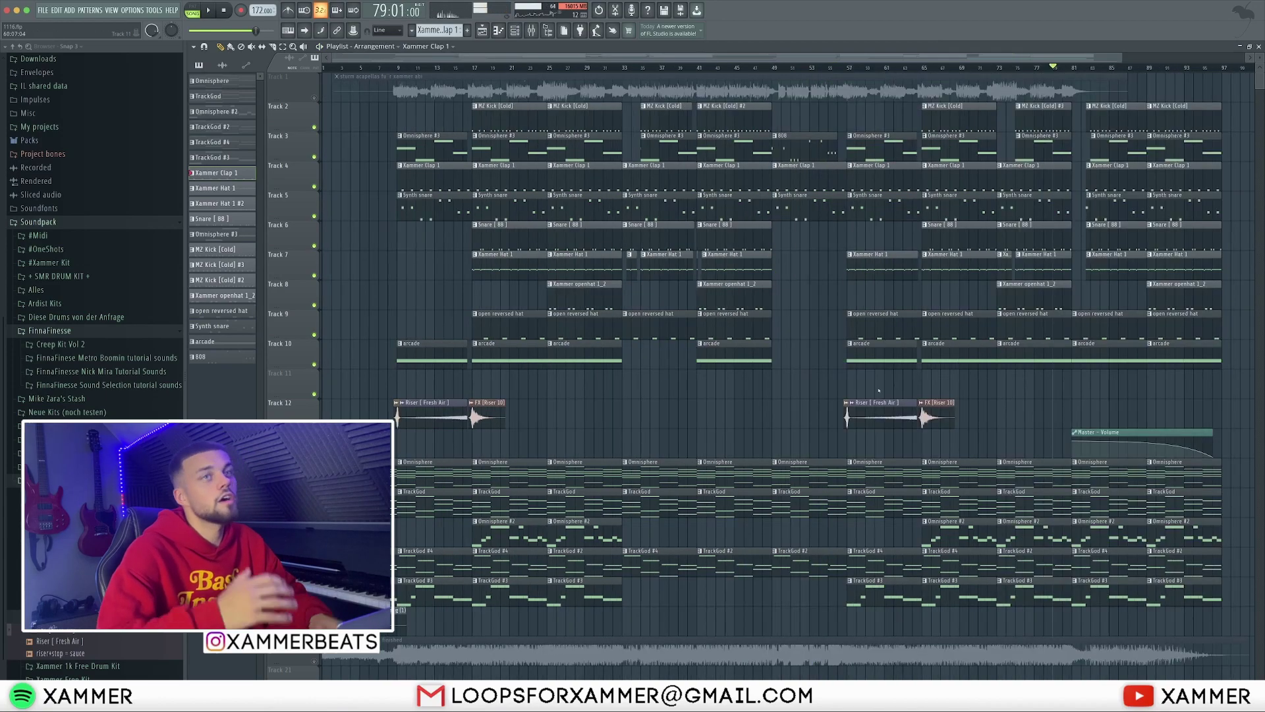